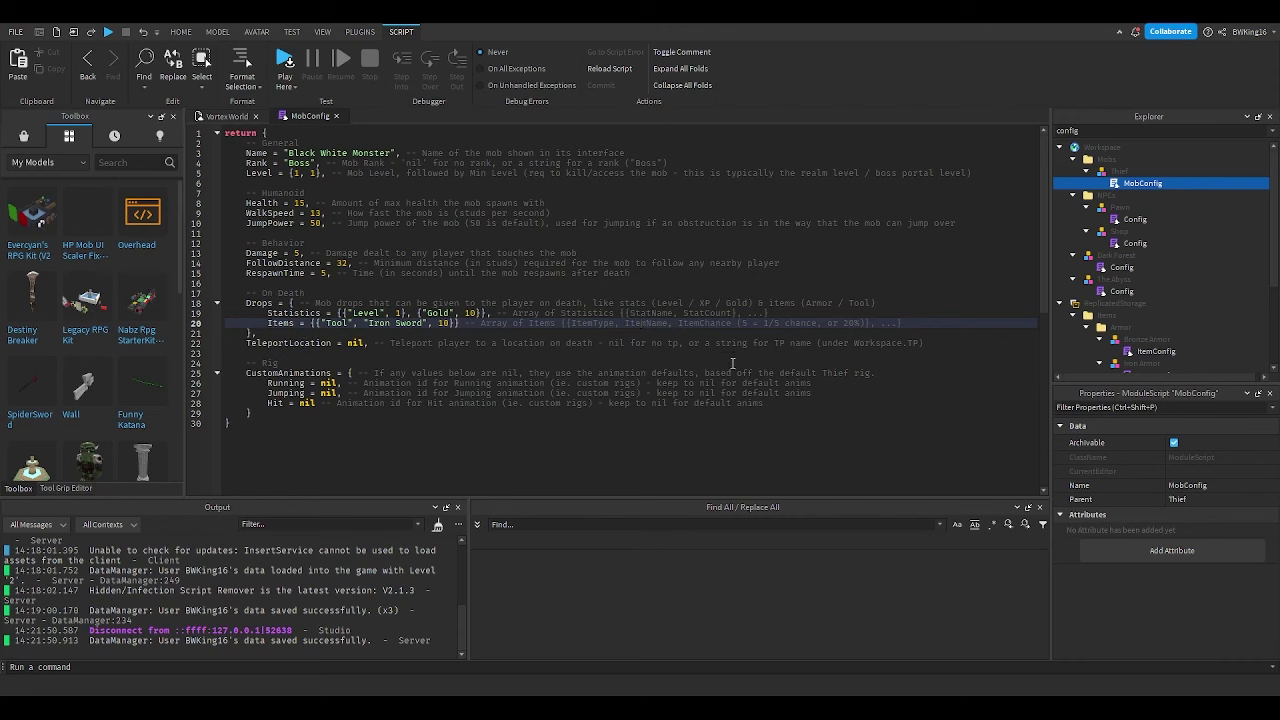
# Try CFrame.new(0,0,0) as the TeleportLocation value in the MobConfig script
pyautogui.doubleClick(310, 343)
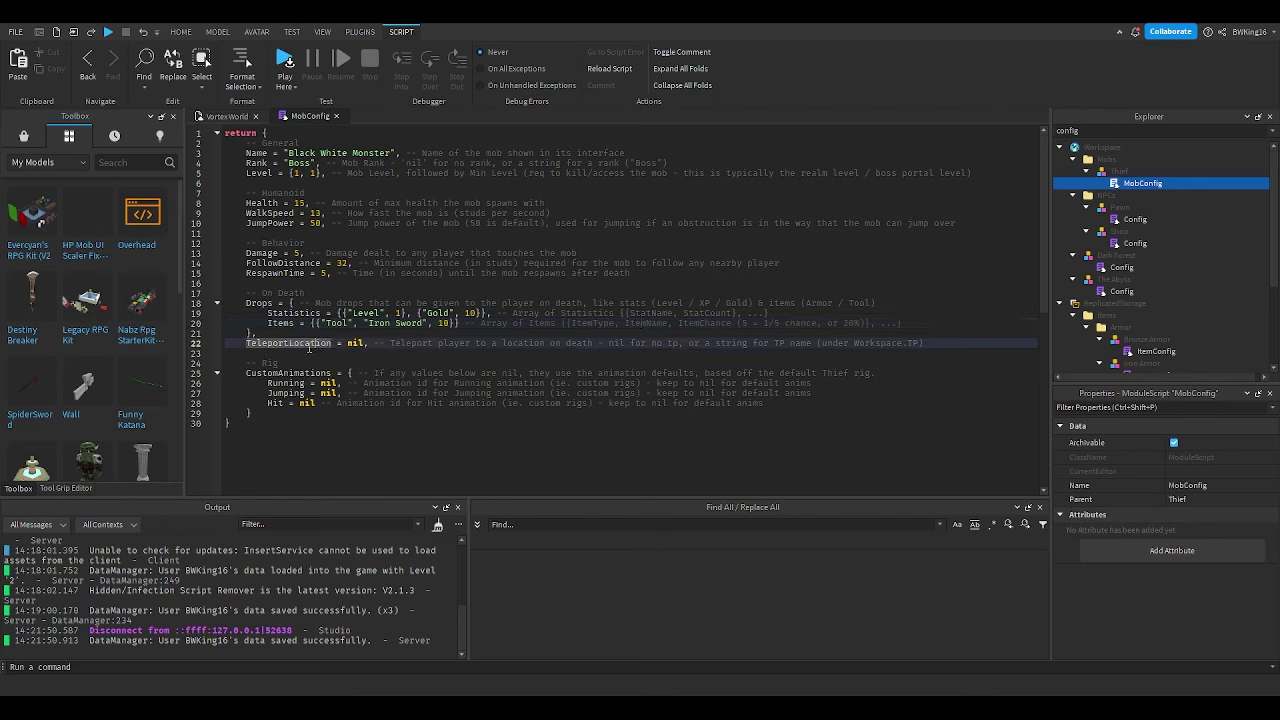
pyautogui.click(359, 343)
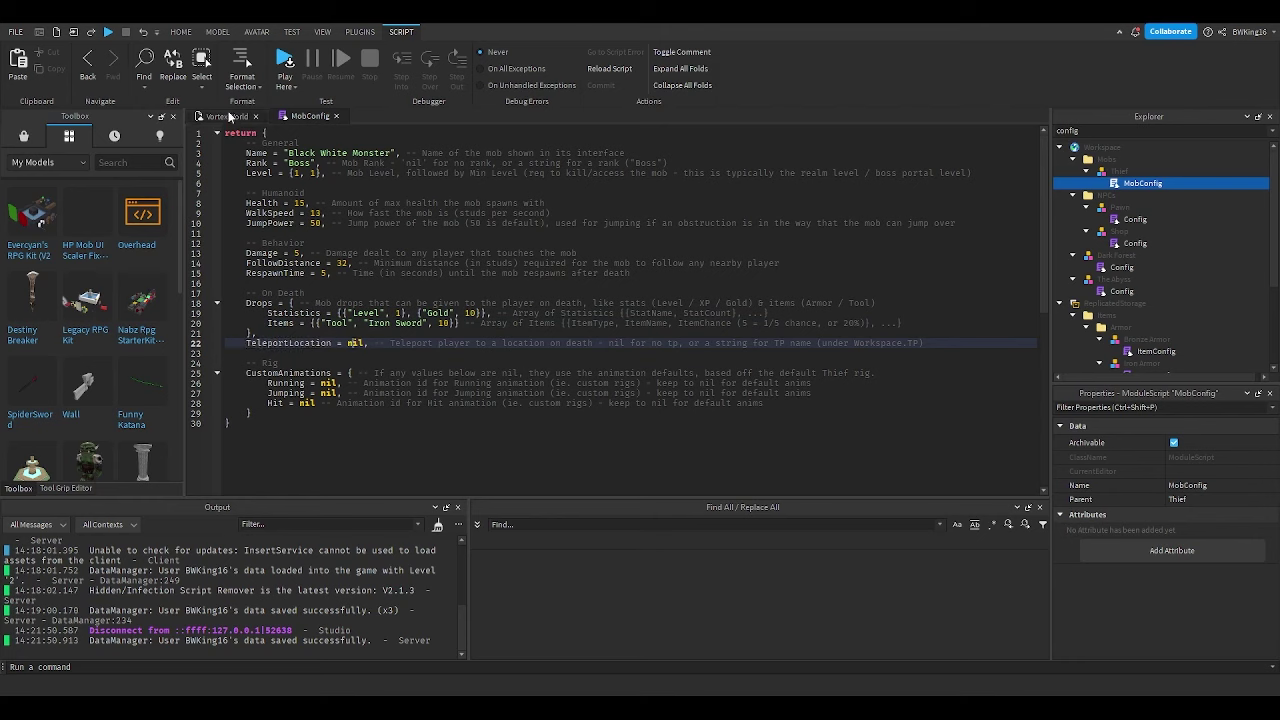
pyautogui.doubleClick(355, 343)
pyautogui.write('CFrame')
pyautogui.write('.new()')
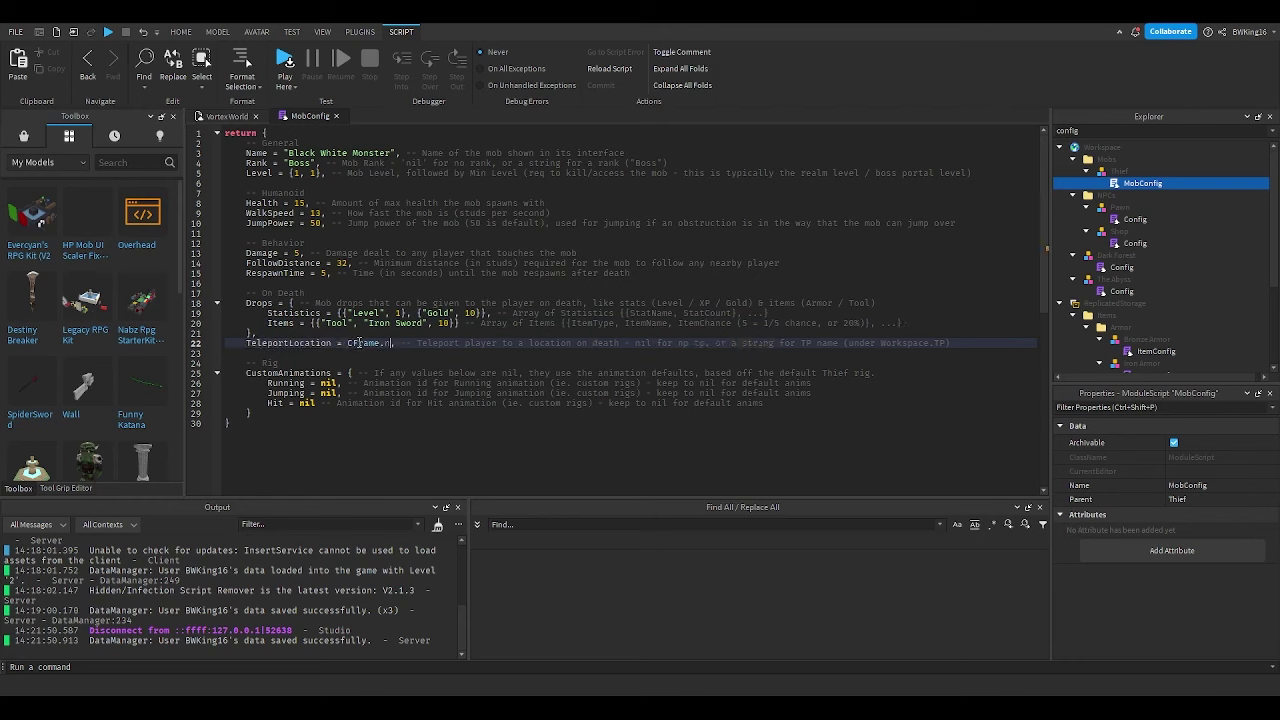
pyautogui.write('0,0,0')
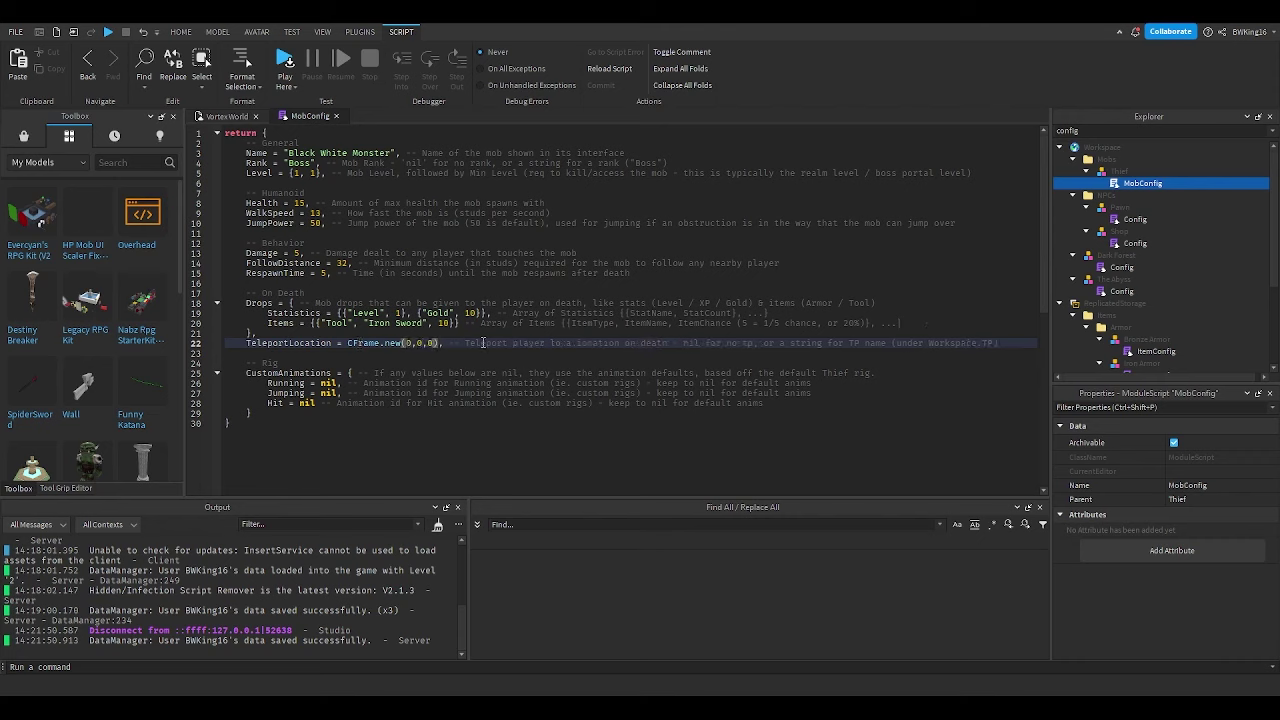
# Delete the CFrame expression and undo the edits to TeleportLocation back to nil
pyautogui.press('BackSpace')
pyautogui.press('BackSpace')
pyautogui.press('BackSpace')
pyautogui.press('BackSpace')
pyautogui.press('BackSpace')
pyautogui.press('BackSpace')
pyautogui.press('BackSpace')
pyautogui.press('BackSpace')
pyautogui.press('BackSpace')
pyautogui.press('BackSpace')
pyautogui.press('BackSpace')
pyautogui.press('BackSpace')
pyautogui.press('BackSpace')
pyautogui.press('BackSpace')
pyautogui.press('BackSpace')
pyautogui.press('BackSpace')
pyautogui.press('BackSpace')
pyautogui.write('cf')
pyautogui.hotkey('ctrl', 'z')
pyautogui.hotkey('ctrl', 'z')
pyautogui.hotkey('ctrl', 'z')
pyautogui.hotkey('ctrl', 'z')
pyautogui.hotkey('ctrl', 'z')
pyautogui.hotkey('ctrl', 'z')
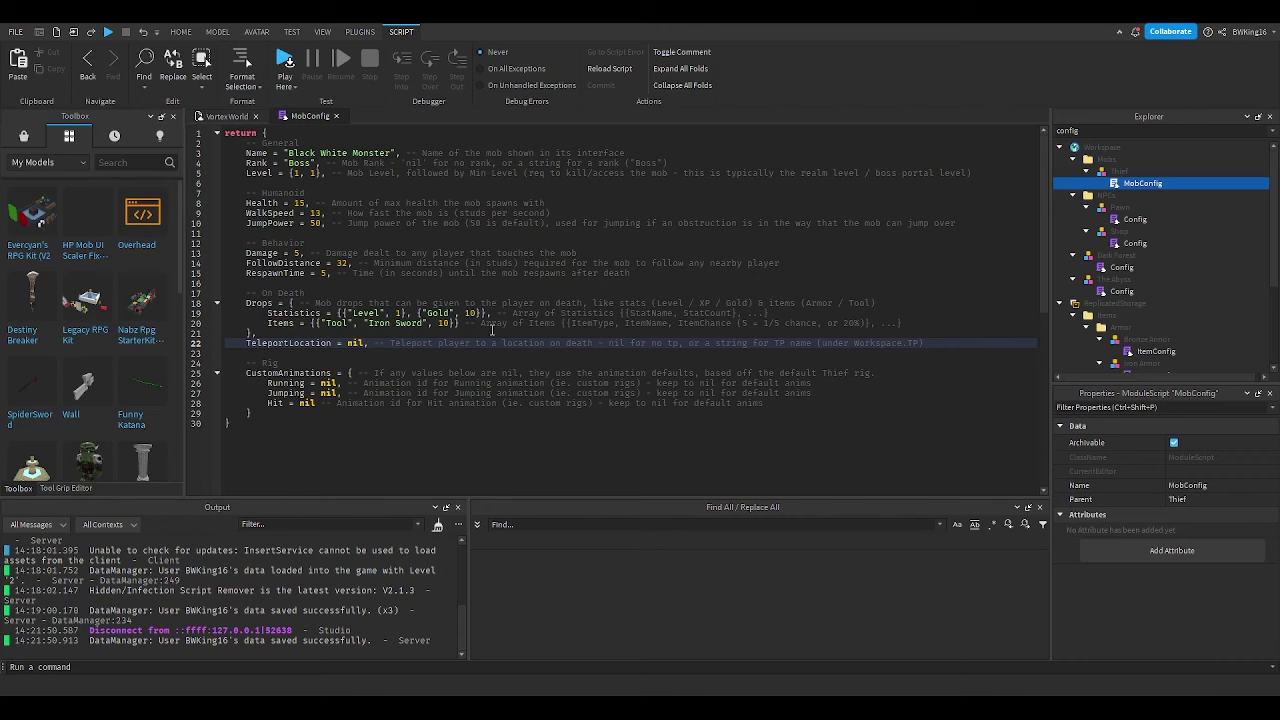
# Step through MobConfig's edit history until the first Statistics drop is {"XP", 1}, keeping Level at {1, 1}
pyautogui.hotkey('ctrl', 'y')
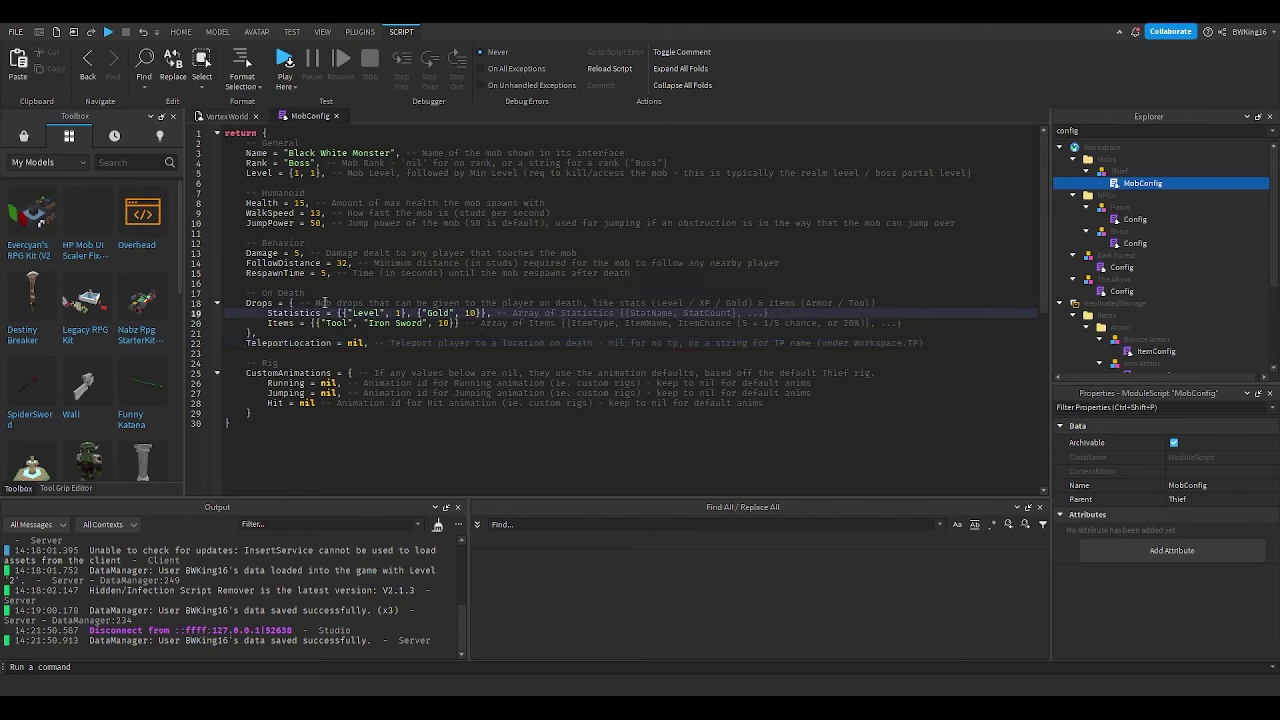
pyautogui.click(349, 253)
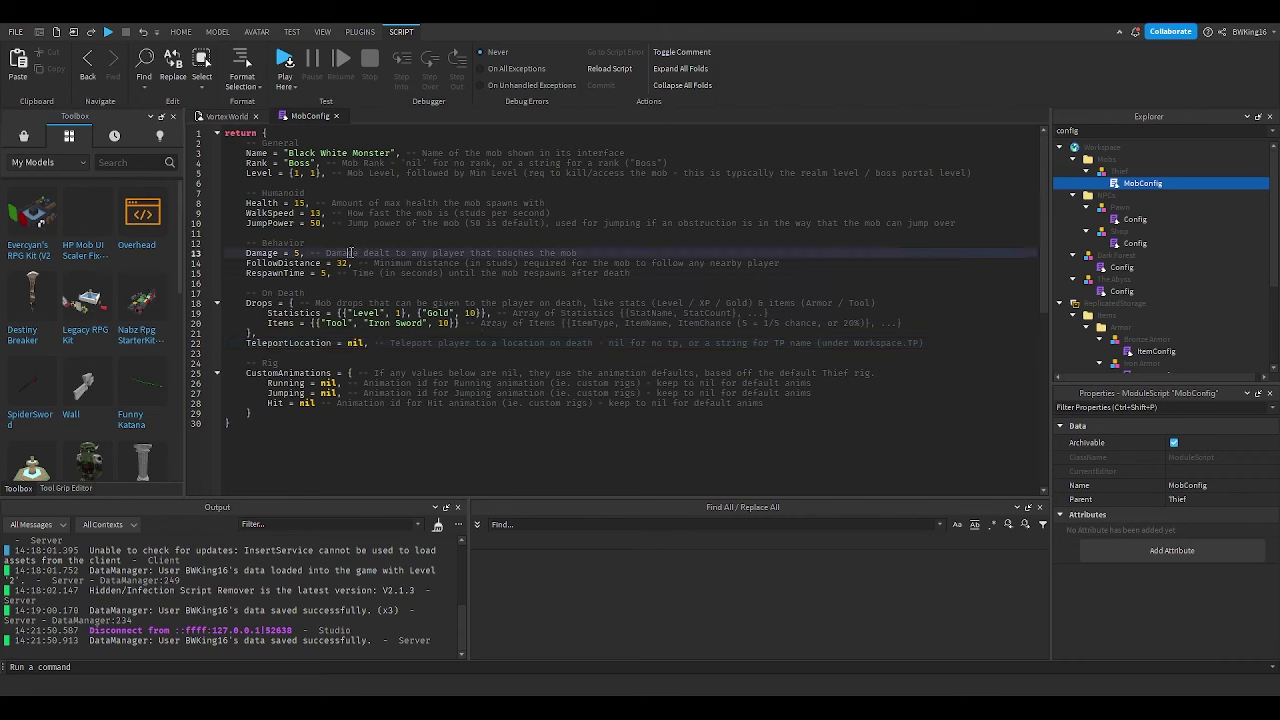
pyautogui.hotkey('ctrl', 'z')
pyautogui.hotkey('ctrl', 'z')
pyautogui.hotkey('ctrl', 'z')
pyautogui.hotkey('ctrl', 'z')
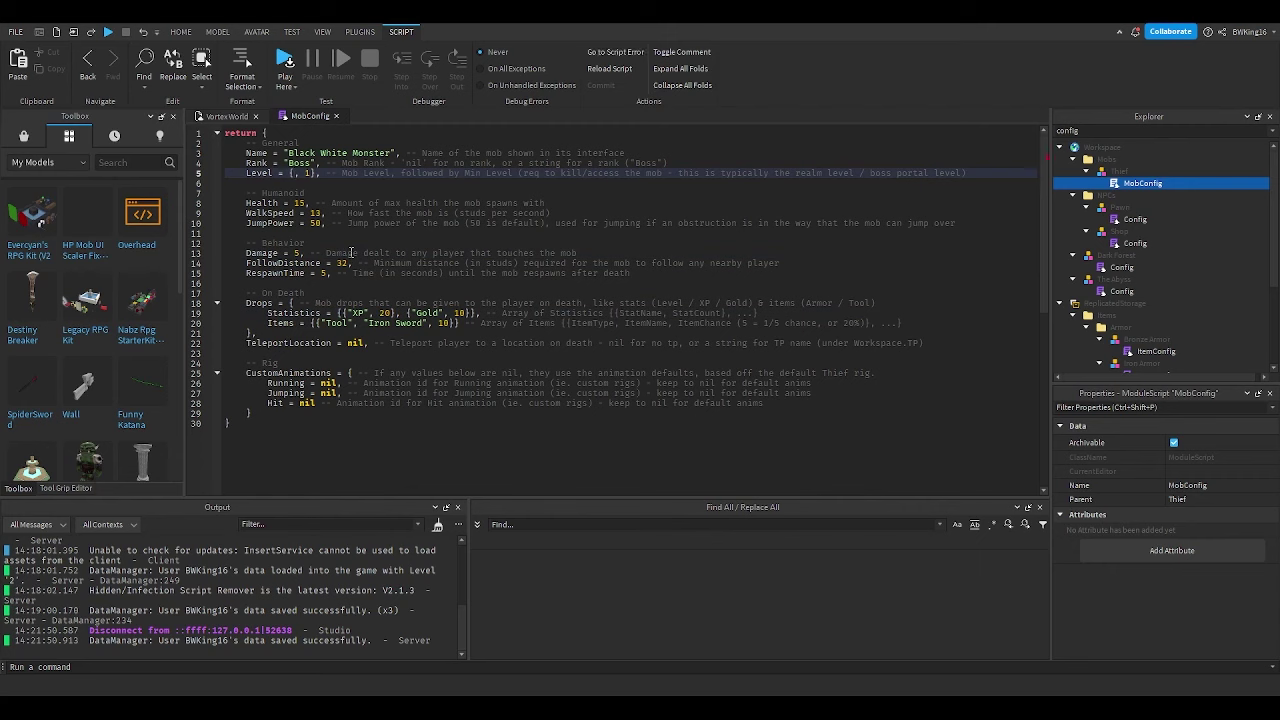
pyautogui.hotkey('ctrl', 'y')
pyautogui.hotkey('ctrl', 'y')
pyautogui.hotkey('ctrl', 'y')
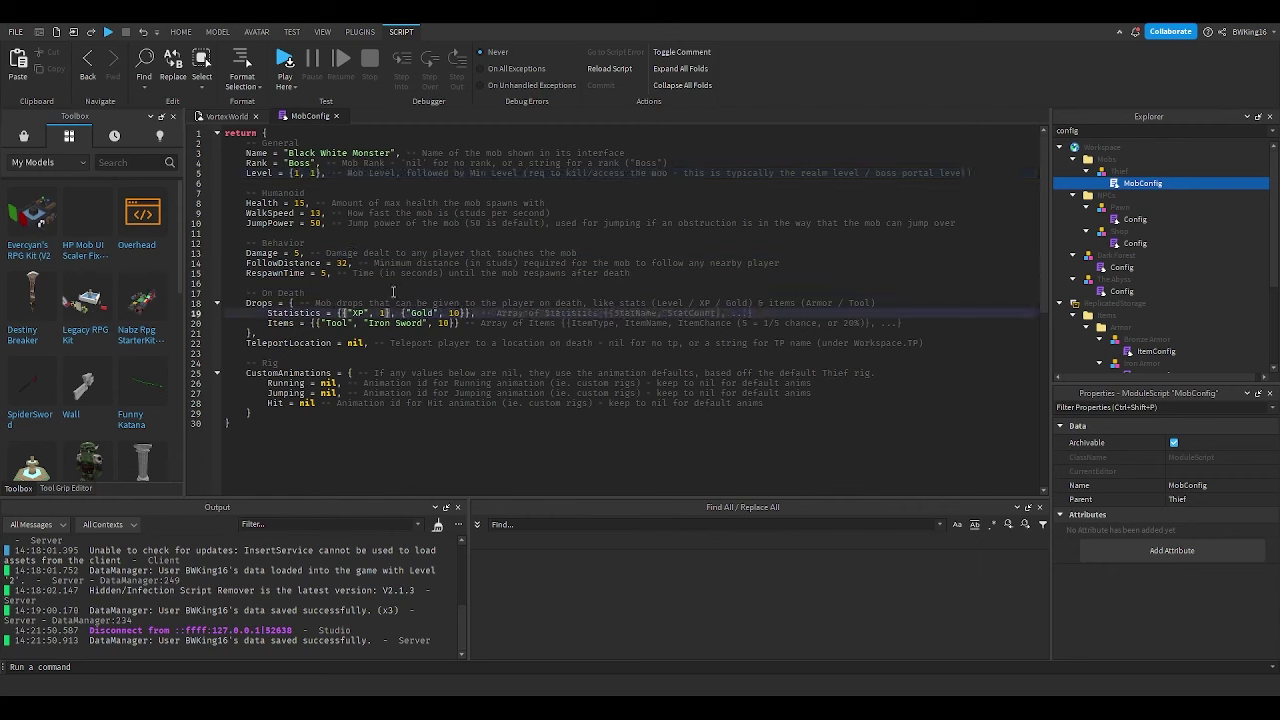
# Return to the Vortex World 3D view, select the Dark Forest model and clear the config filter from the Explorer
pyautogui.click(227, 116)
pyautogui.moveTo(580, 252); pyautogui.dragTo(580, 252, button='right')
pyautogui.press('s')
pyautogui.scroll(4, 580, 252)
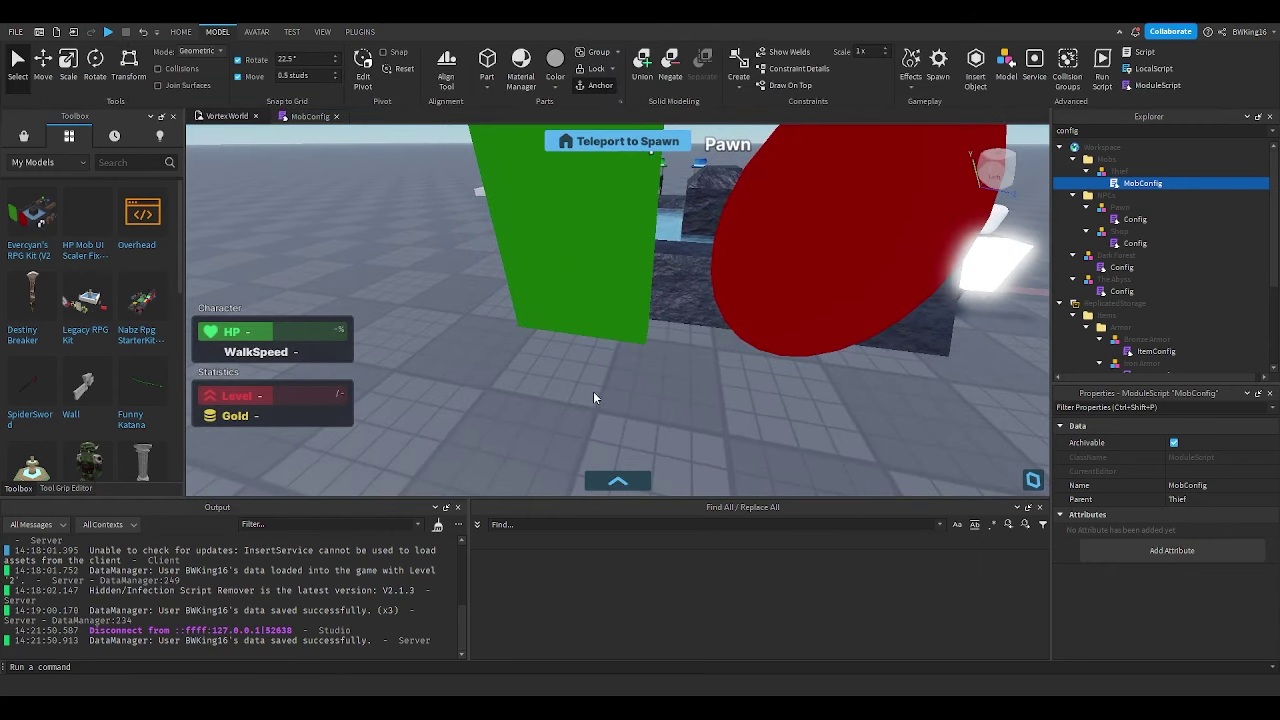
pyautogui.click(593, 391)
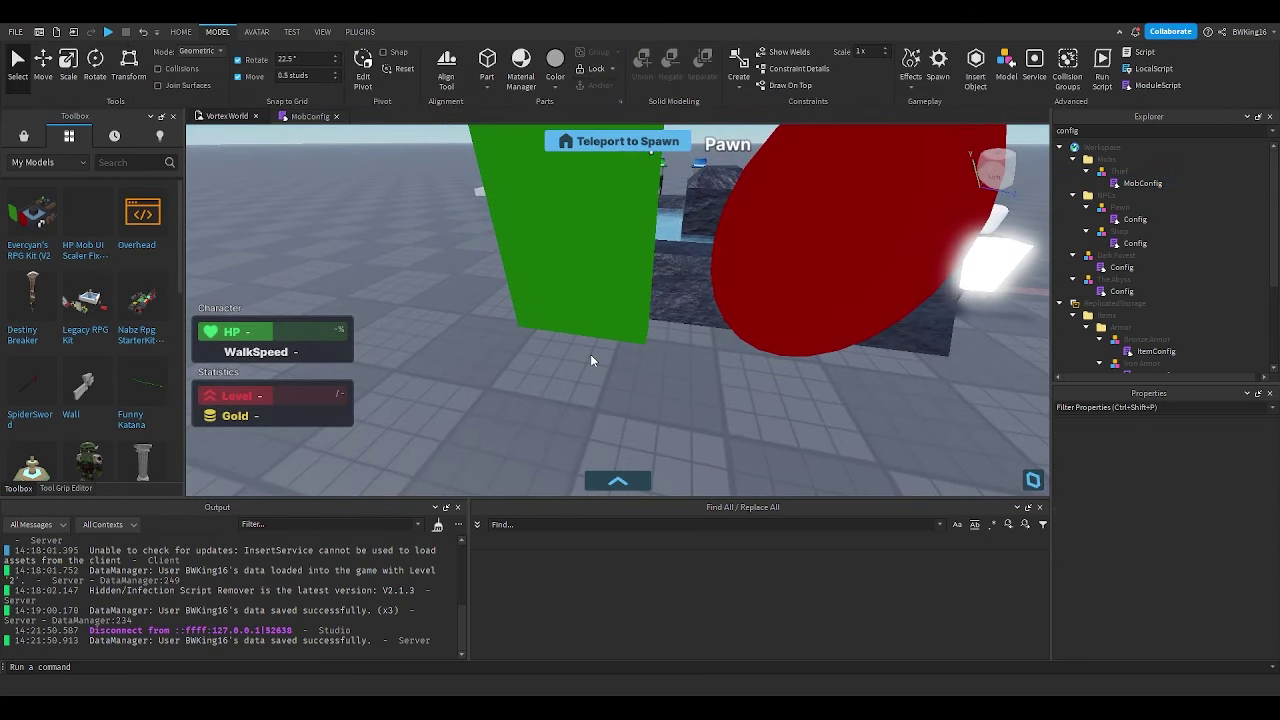
pyautogui.click(1115, 255)
pyautogui.doubleClick(1084, 131)
pyautogui.press('BackSpace')
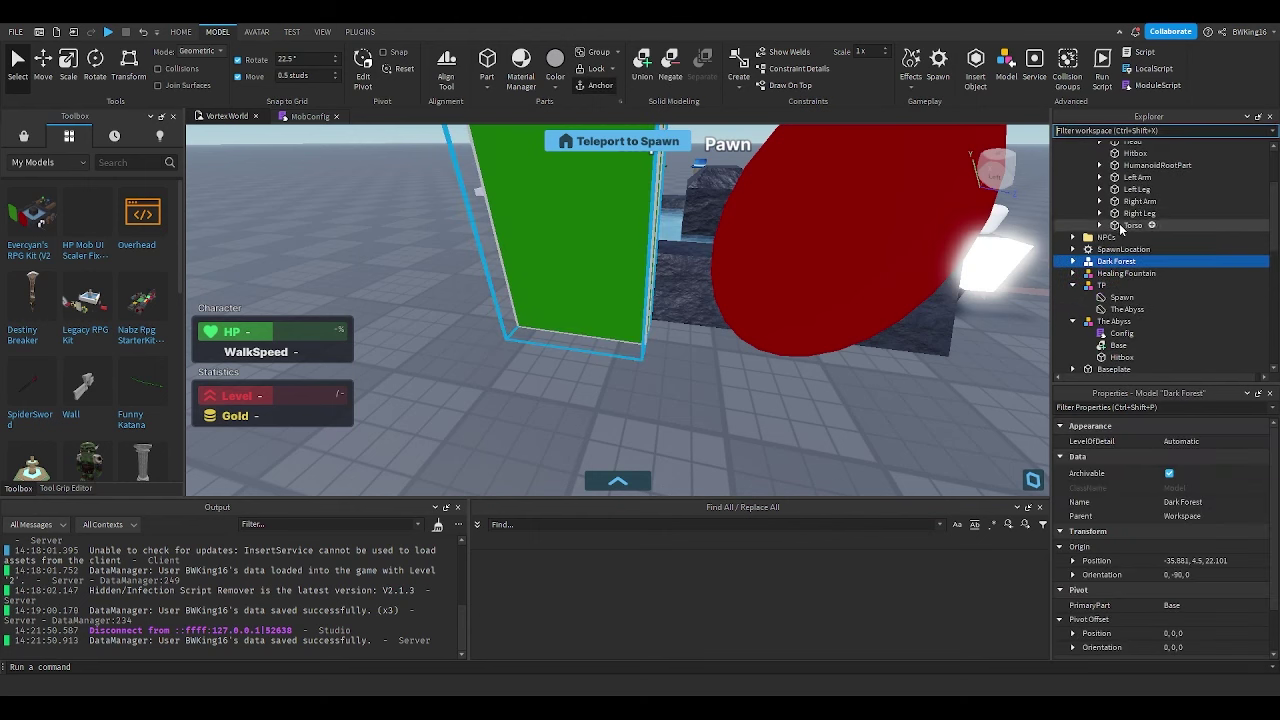
# Examine the Spawn and The Abyss teleport parts inside the TP model in the 3D view
pyautogui.click(1095, 298)
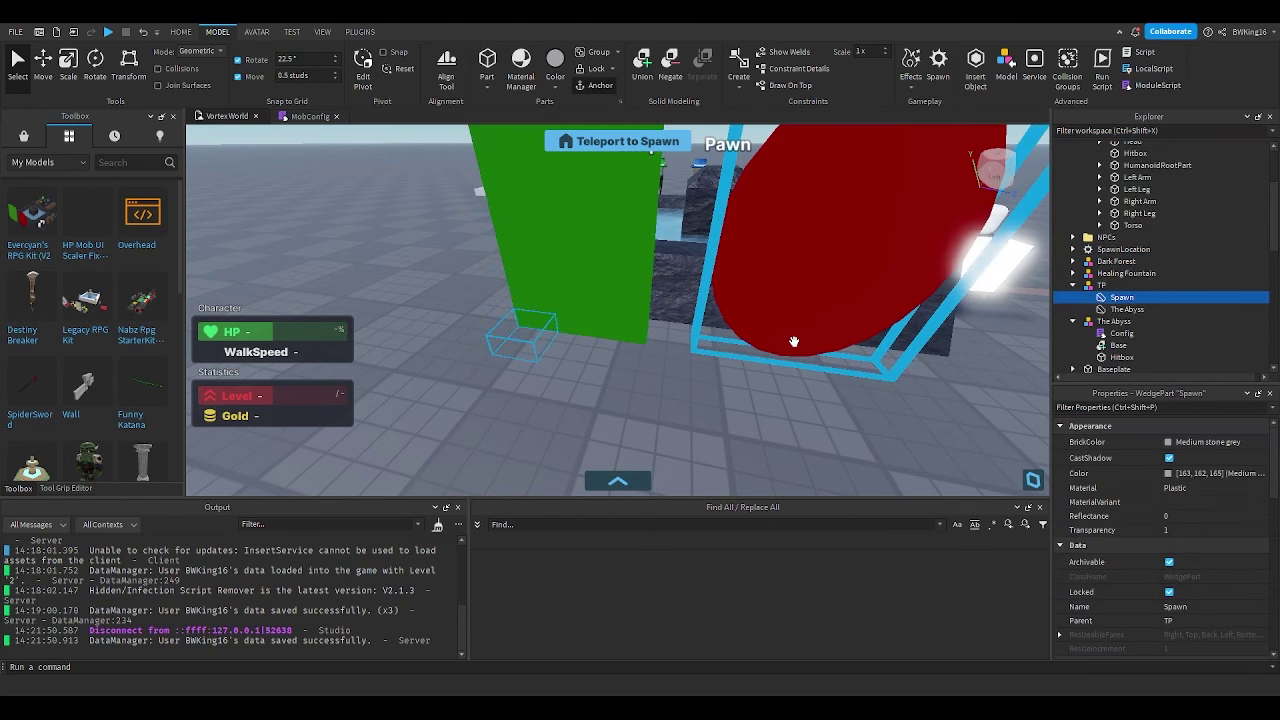
pyautogui.press('f')
pyautogui.click(1122, 309)
pyautogui.press('f')
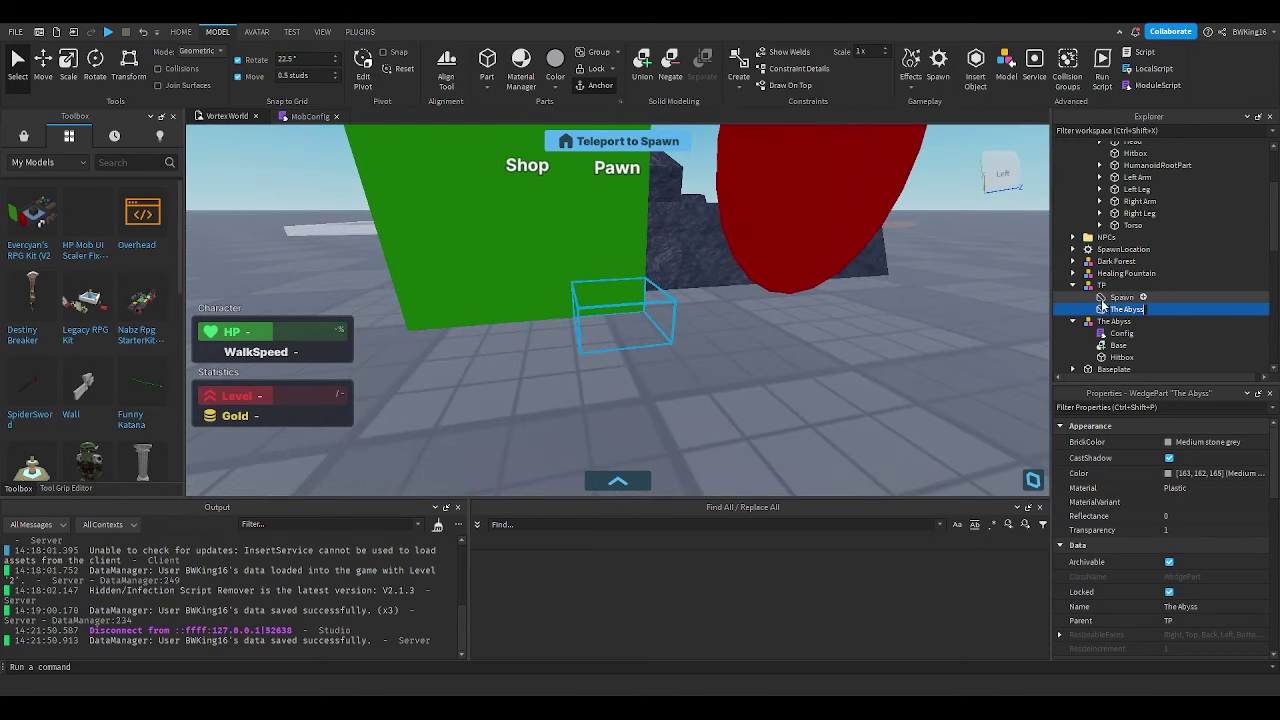
# Select the Thief mob in the world and open its MobConfig script
pyautogui.click(868, 369)
pyautogui.moveTo(858, 376); pyautogui.dragTo(858, 376, button='right')
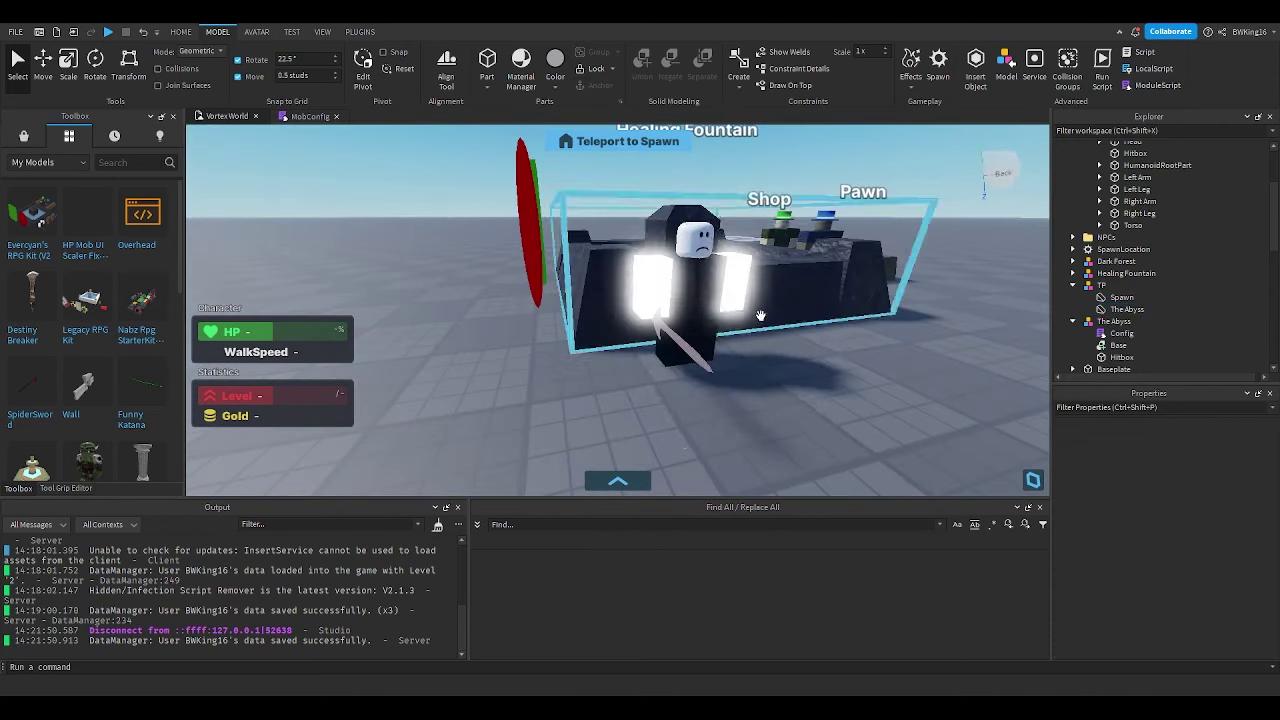
pyautogui.click(720, 288)
pyautogui.moveTo(738, 284); pyautogui.dragTo(738, 284, button='right')
pyautogui.scroll(-5, 737, 284)
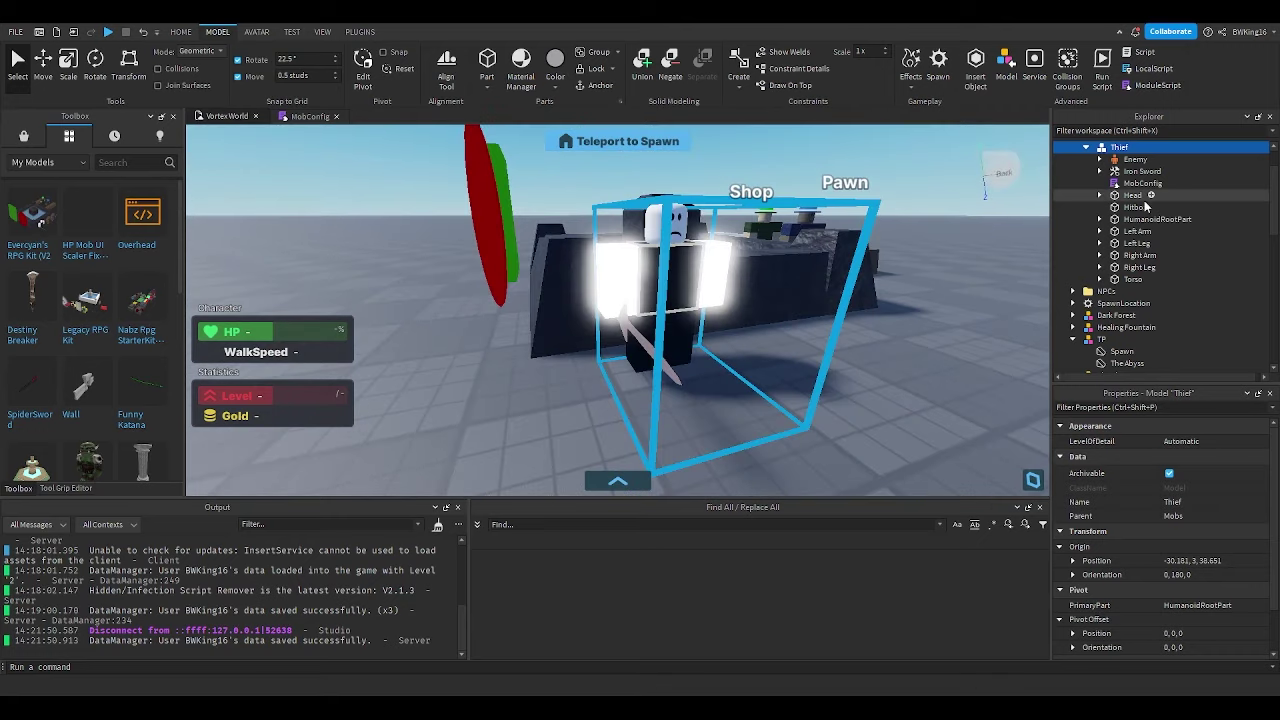
pyautogui.doubleClick(1142, 183)
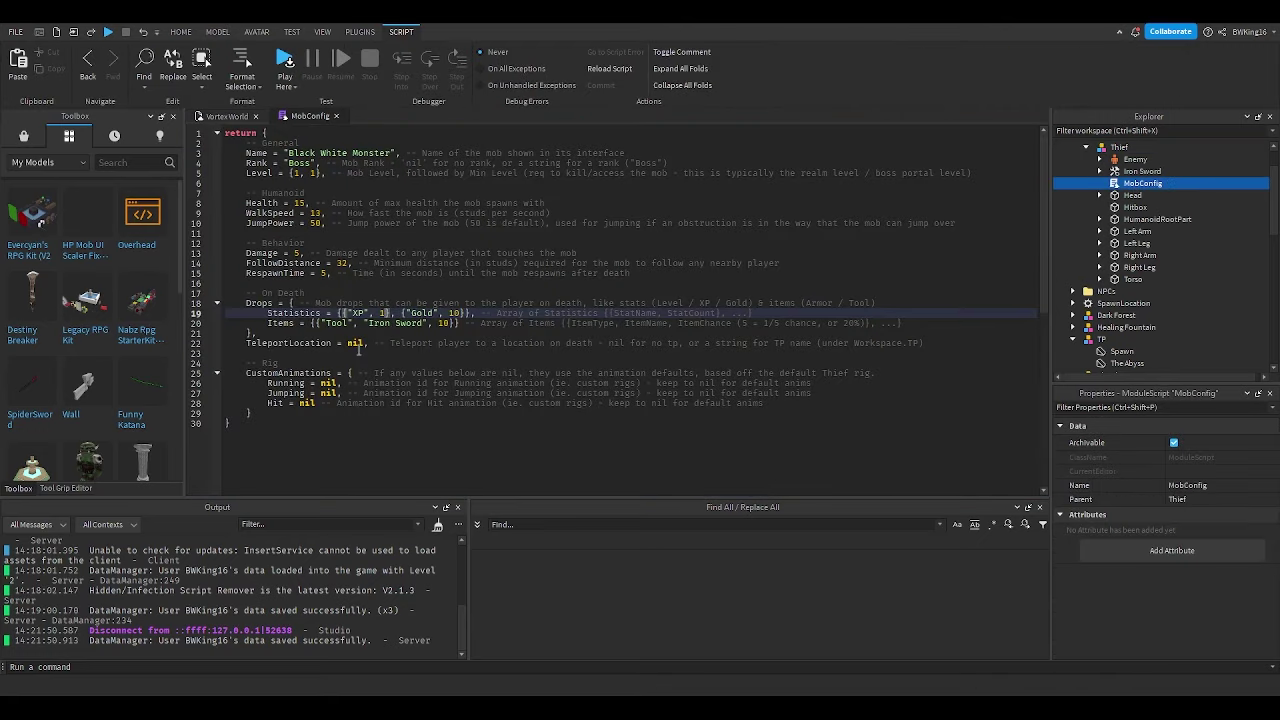
# Try TeleportLocation with the string "The Abyss", copied from the part's name under TP, and undo the change
pyautogui.doubleClick(356, 343)
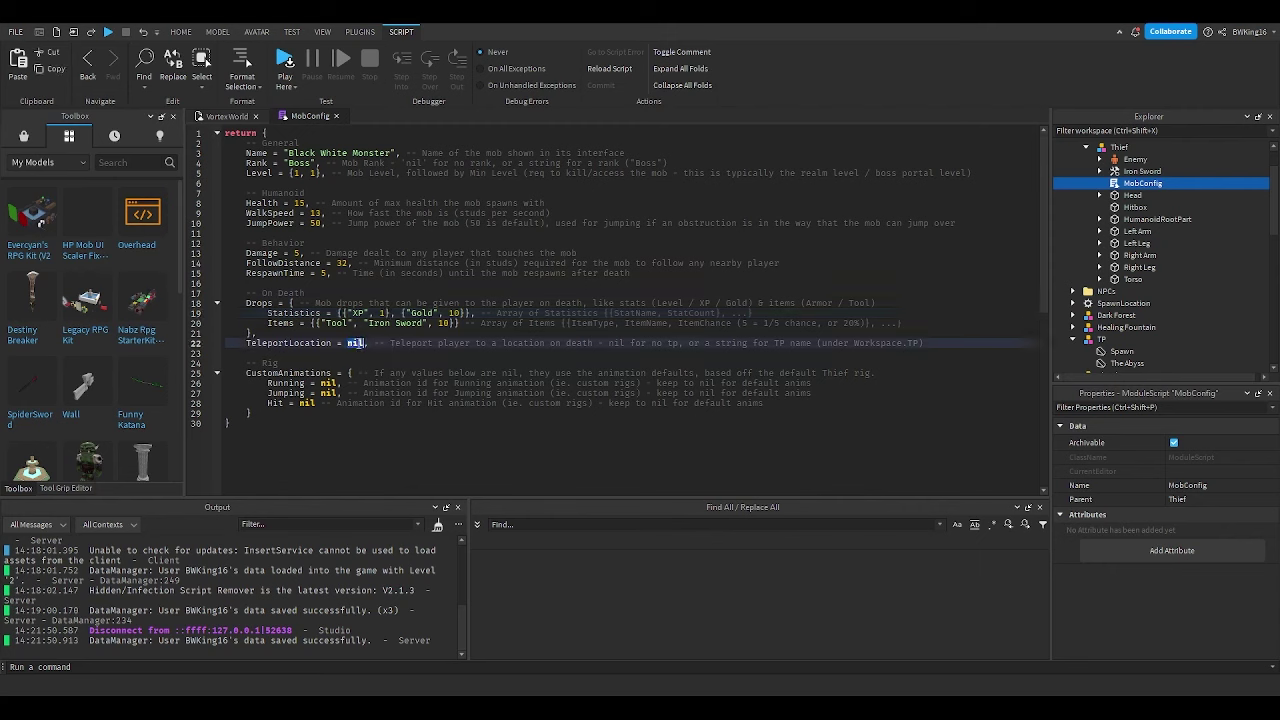
pyautogui.write('"')
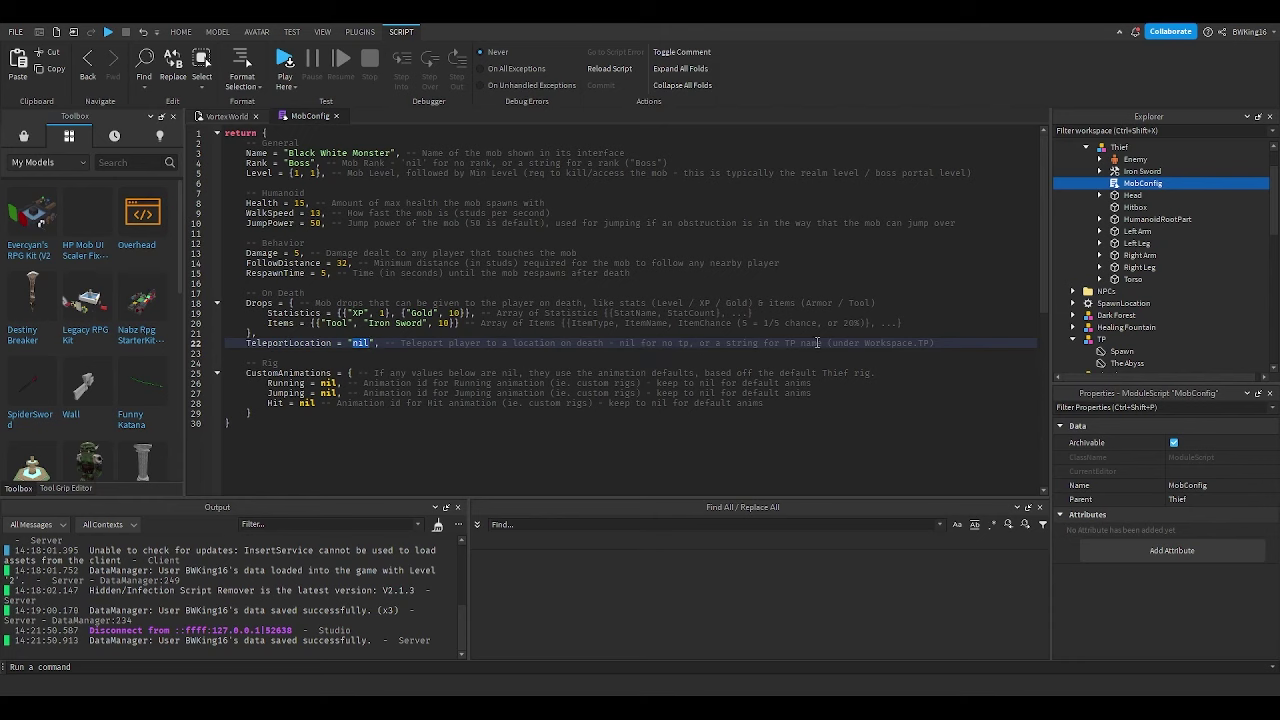
pyautogui.scroll(-3, 1140, 260)
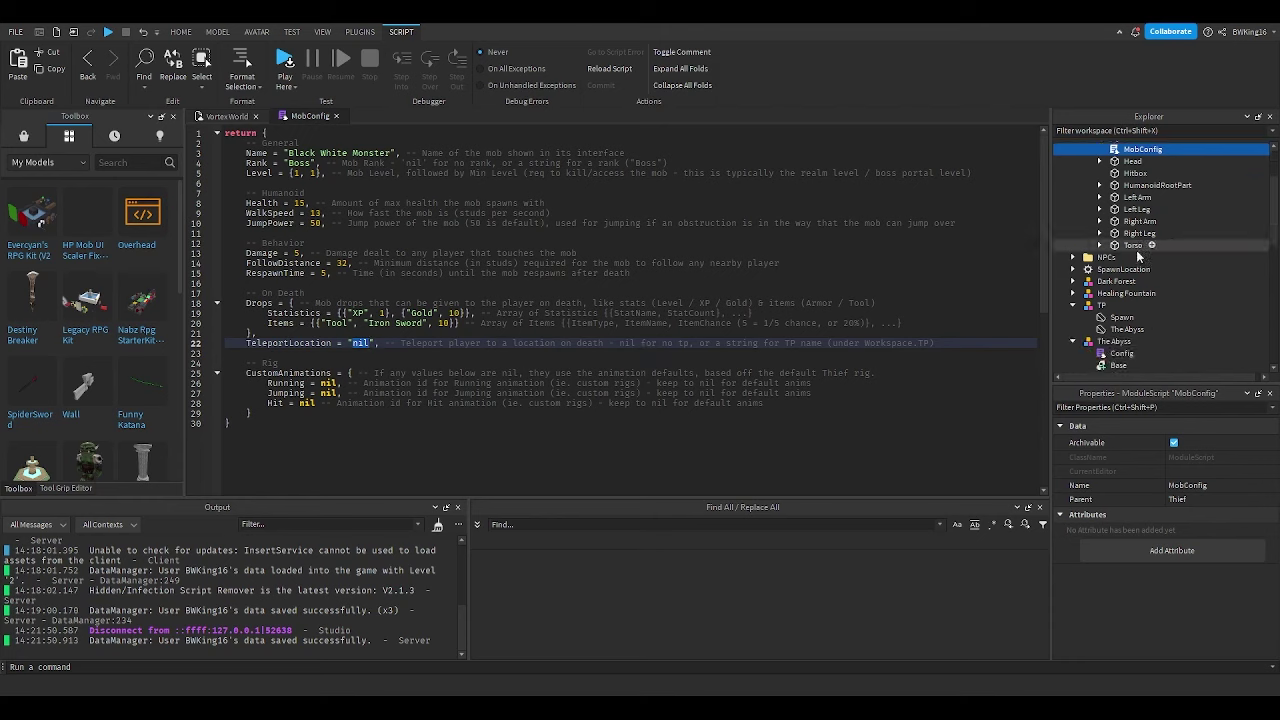
pyautogui.click(1125, 296)
pyautogui.click(1125, 296)
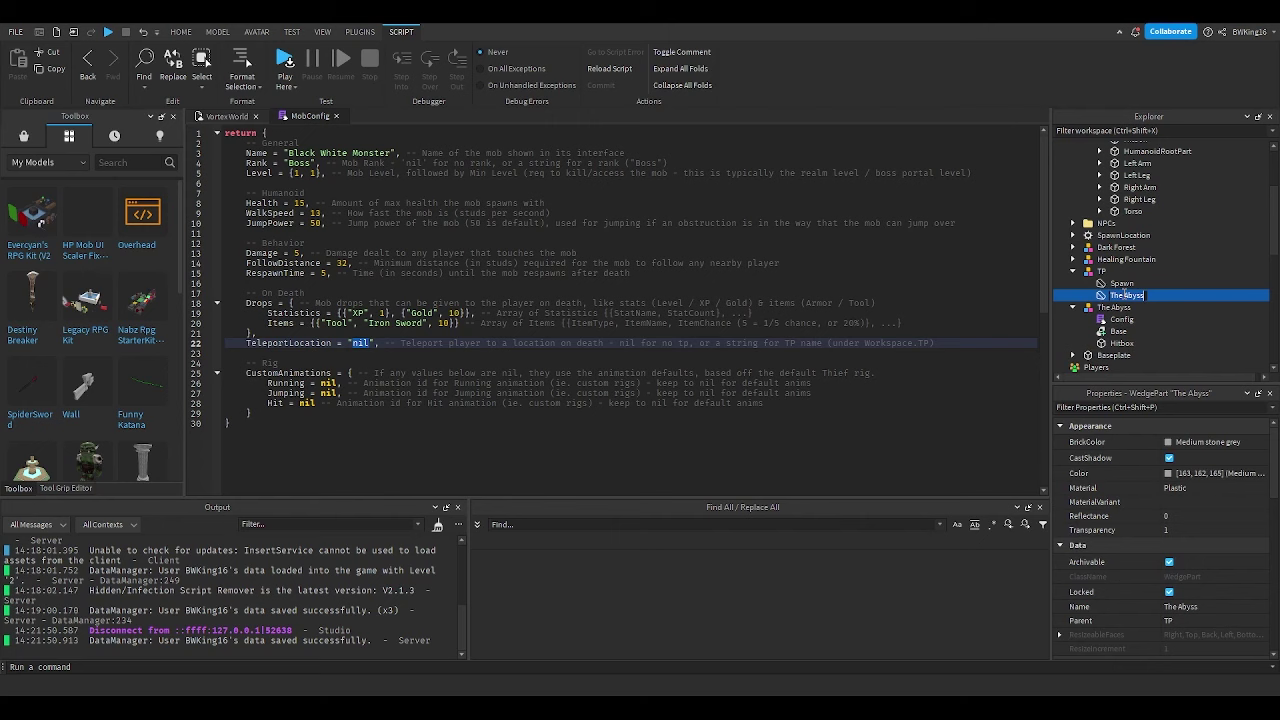
pyautogui.hotkey('ctrl', 'c')
pyautogui.doubleClick(357, 342)
pyautogui.write('"')
pyautogui.hotkey('ctrl', 'v')
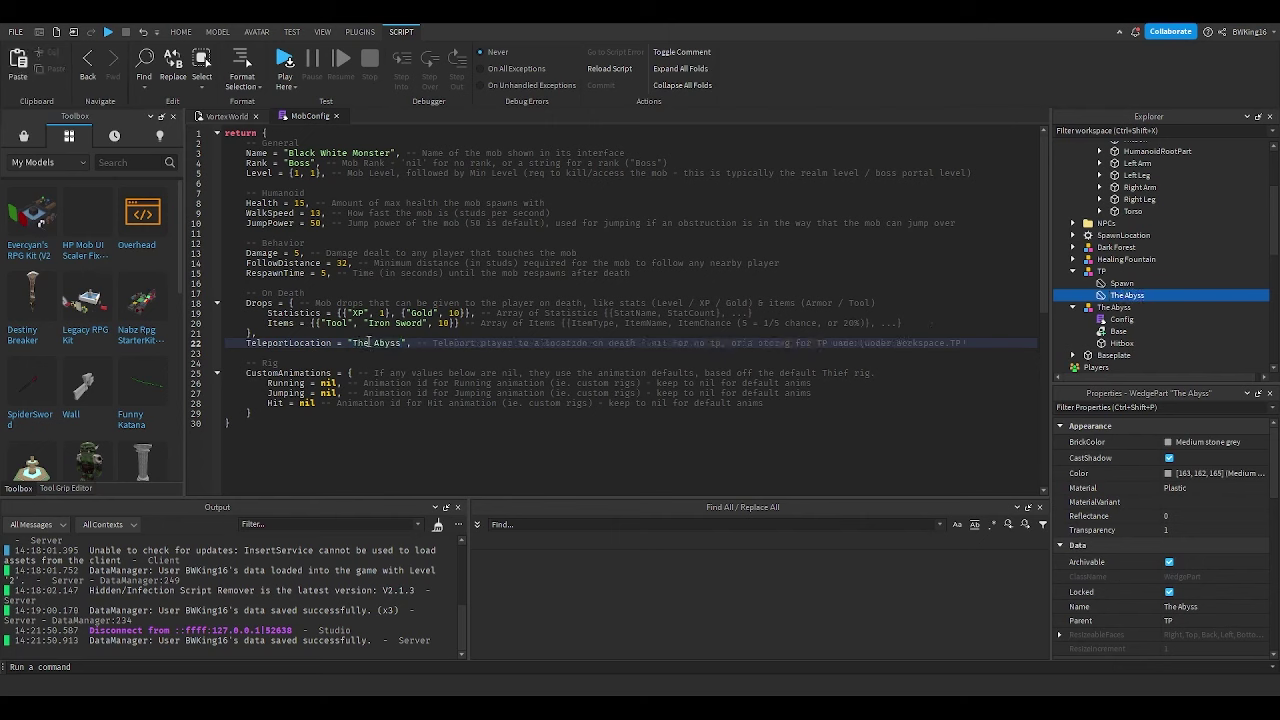
pyautogui.hotkey('ctrl', 'z')
pyautogui.hotkey('ctrl', 'z')
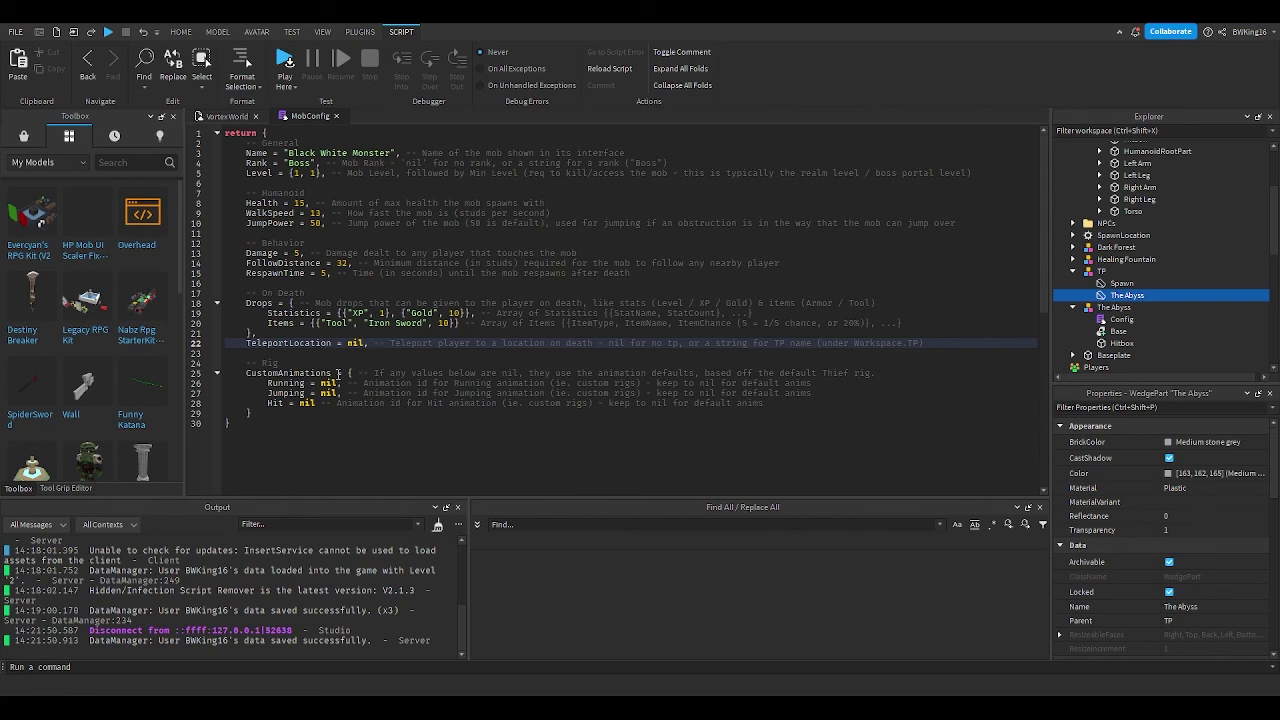
# Revisit the world view, reopen Thief's MobConfig and examine the Hit, Jumping and Running entries under CustomAnimations
pyautogui.click(216, 116)
pyautogui.press('f')
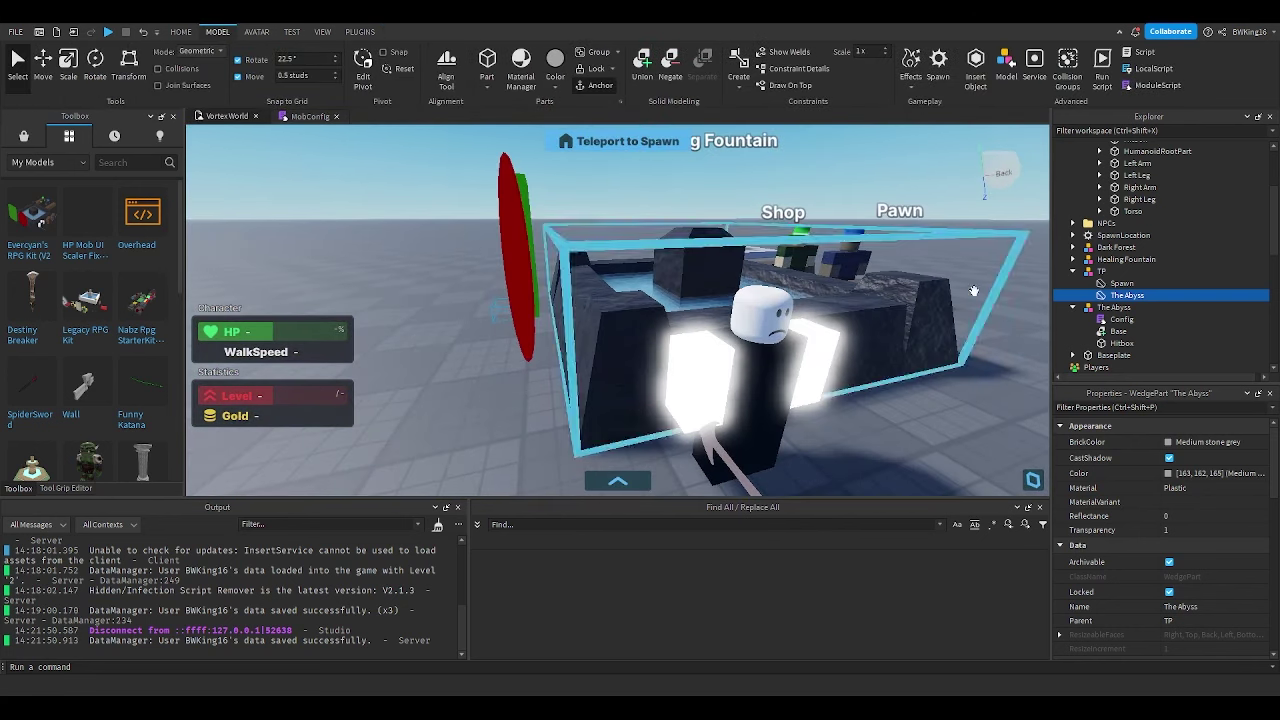
pyautogui.scroll(3, 1124, 312)
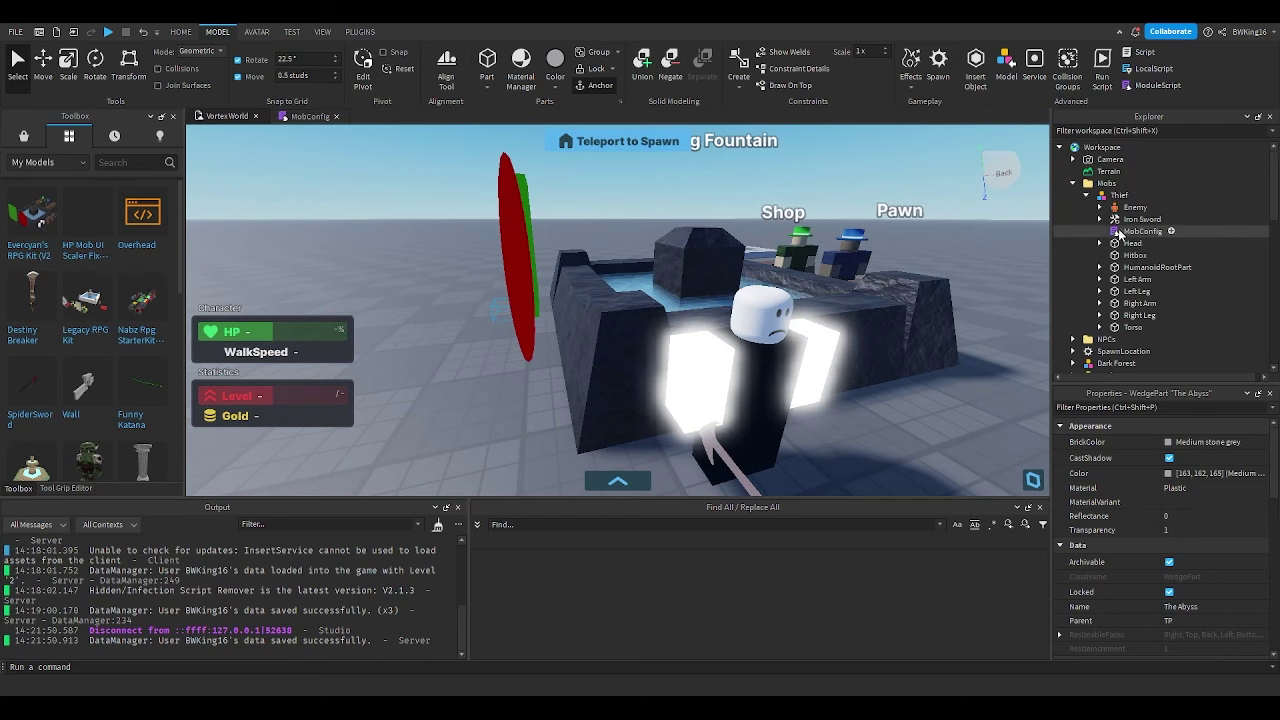
pyautogui.doubleClick(1142, 231)
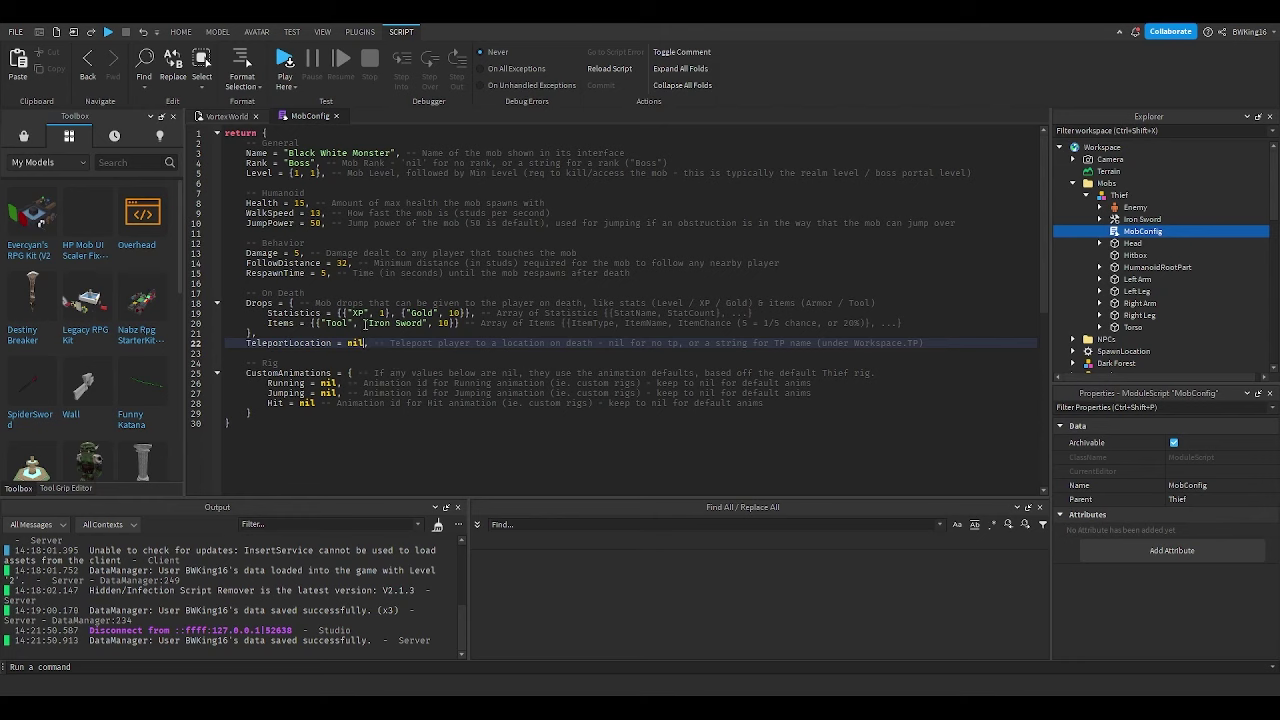
pyautogui.click(702, 406)
pyautogui.click(703, 394)
pyautogui.click(694, 383)
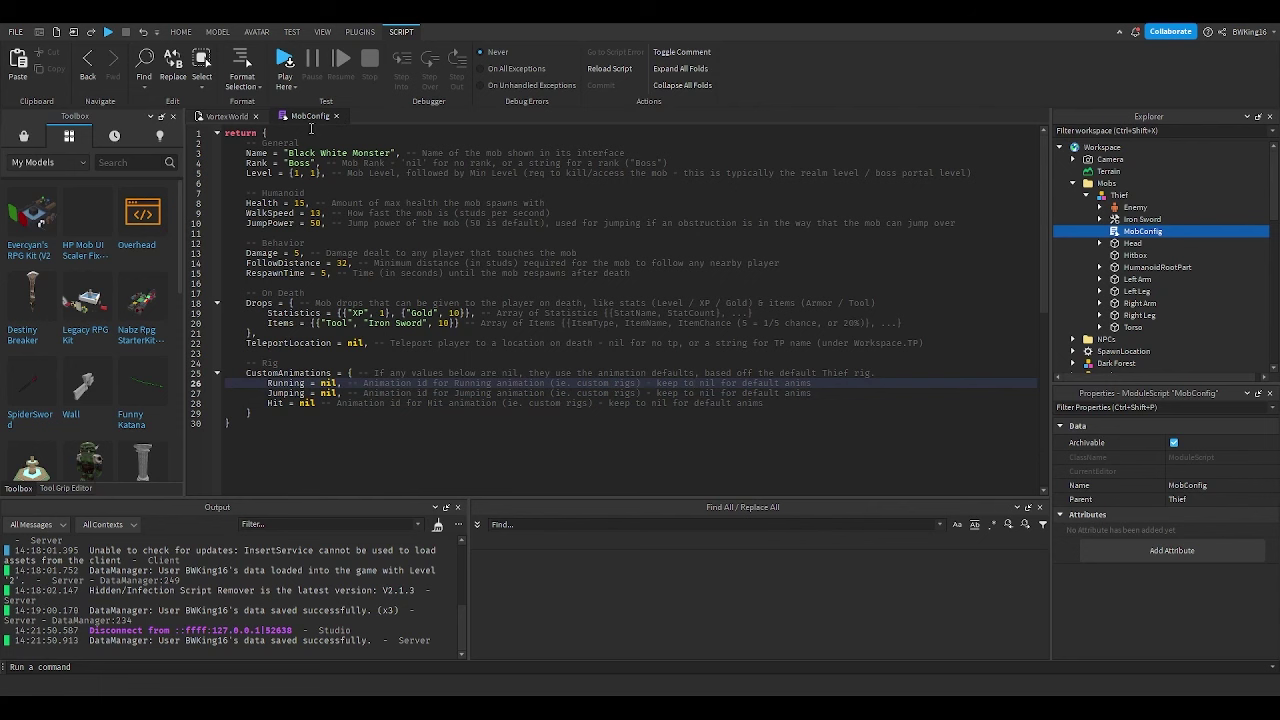
# Close the MobConfig script and collapse the Mobs, TP and The Abyss entries in the Explorer
pyautogui.click(335, 117)
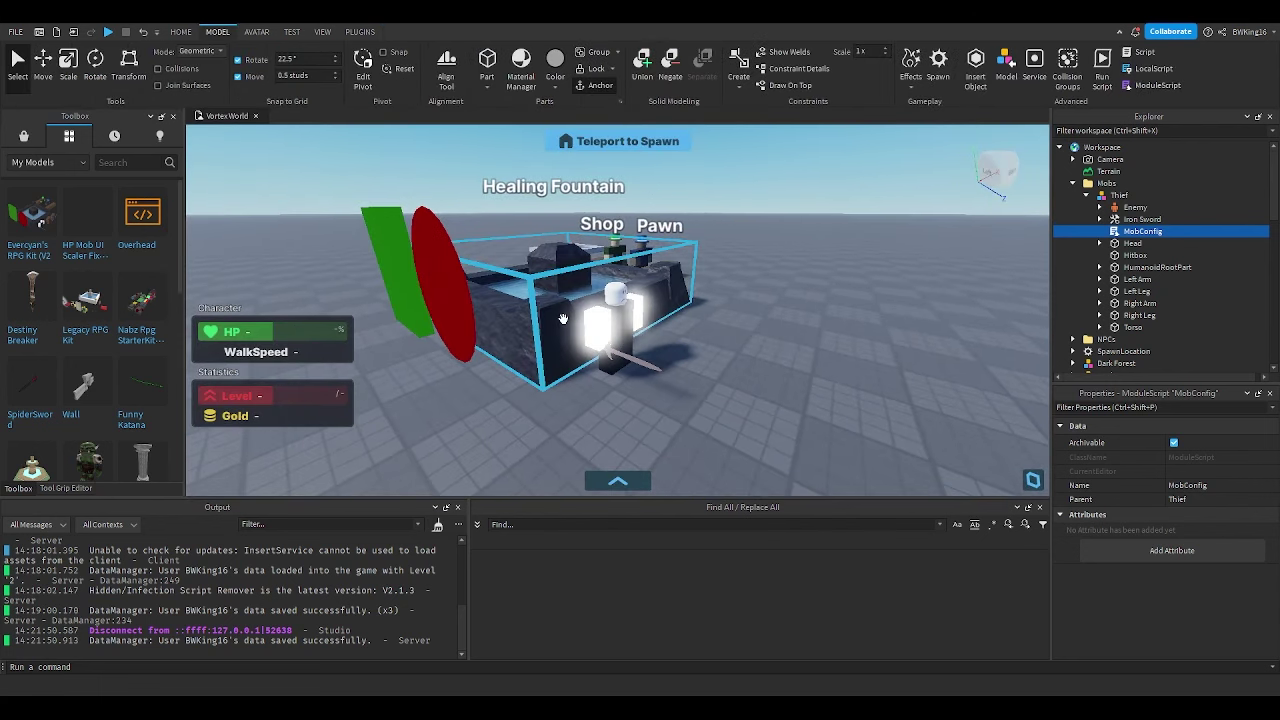
pyautogui.click(1073, 184)
pyautogui.click(1074, 244)
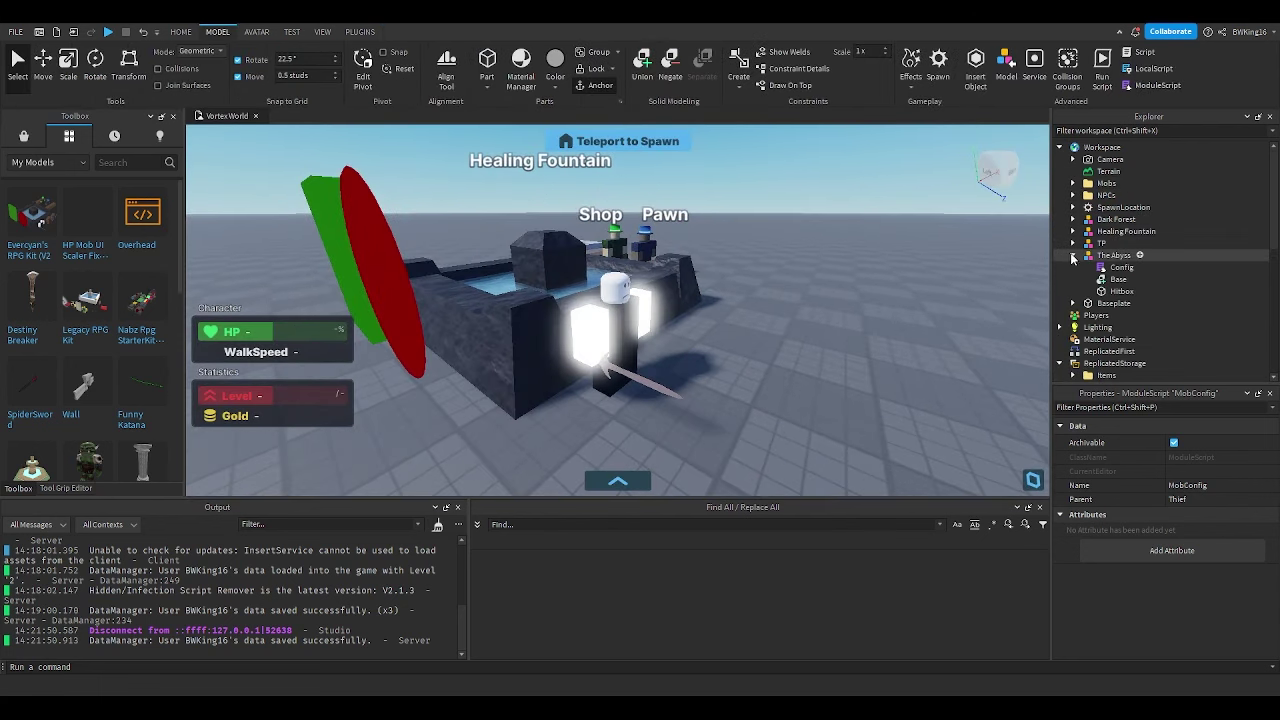
pyautogui.click(1074, 256)
# Find the DefaultAnimations folder in MobClient, under ClientMain in StarterPlayerScripts, and examine its animations
pyautogui.scroll(-1, 1077, 271)
pyautogui.scroll(-4, 1077, 270)
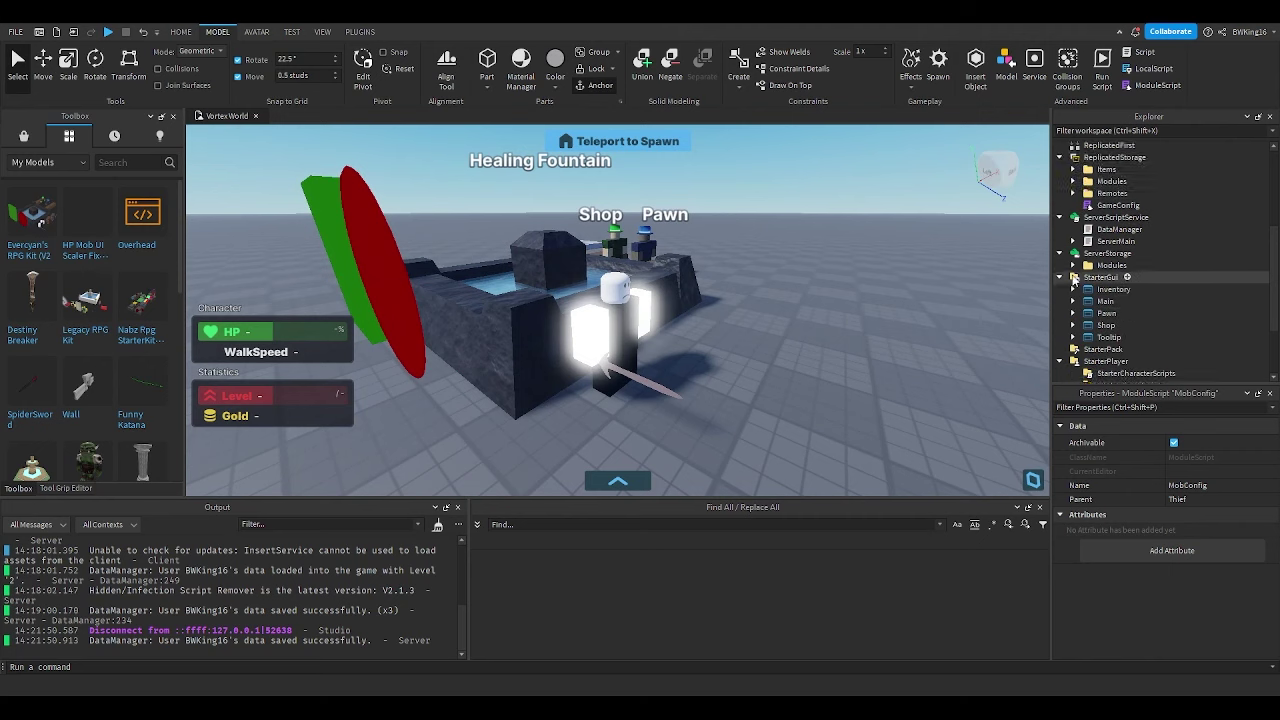
pyautogui.scroll(-3, 1075, 258)
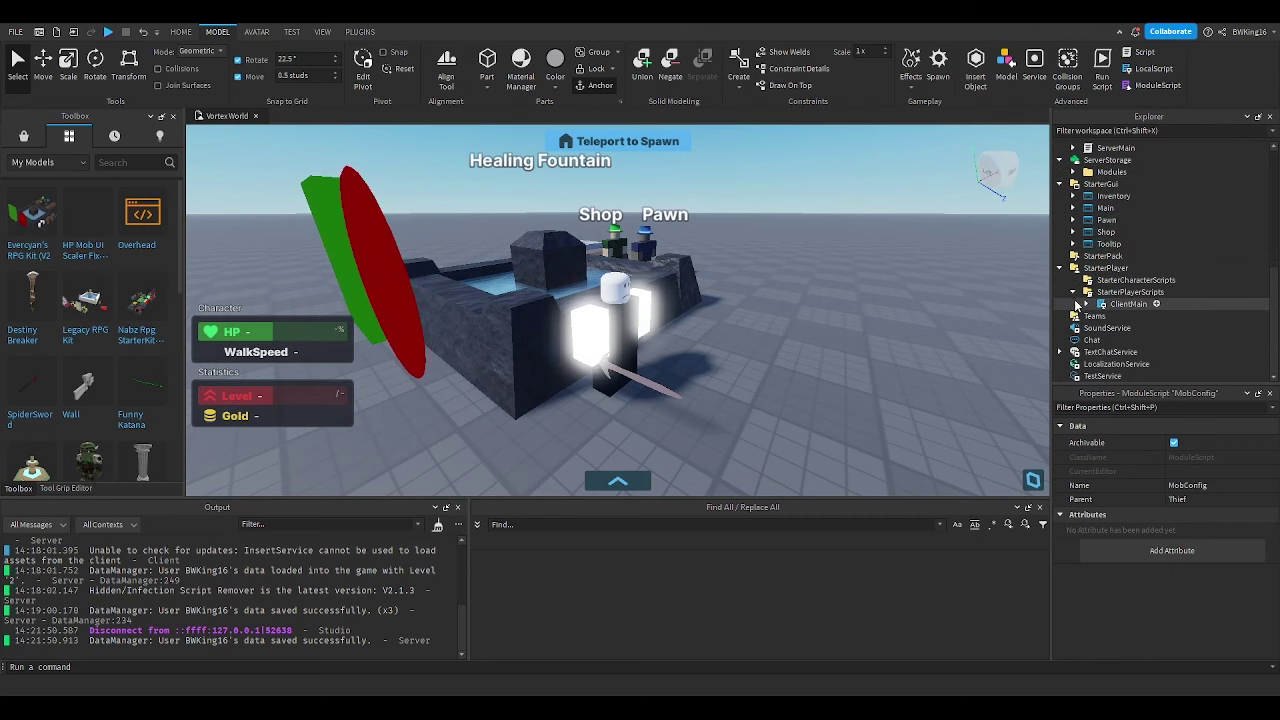
pyautogui.click(1074, 292)
pyautogui.click(1087, 304)
pyautogui.scroll(-1, 1090, 305)
pyautogui.click(1101, 295)
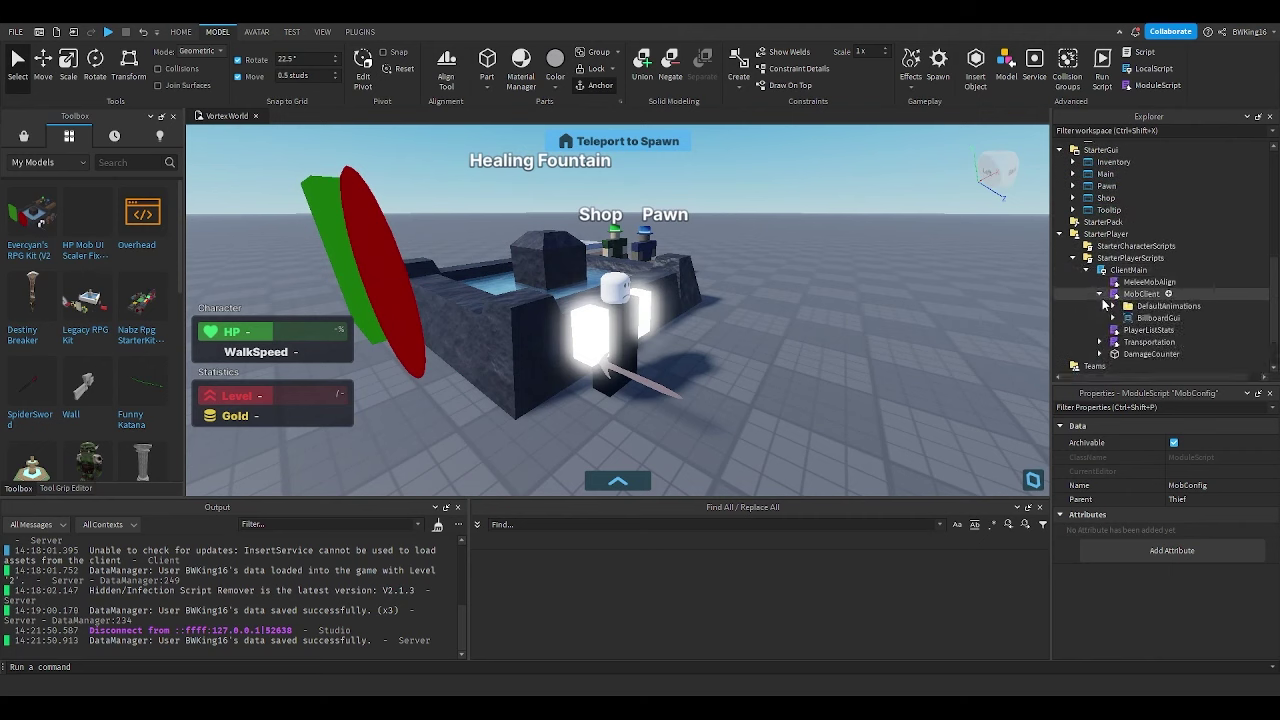
pyautogui.click(1113, 306)
pyautogui.scroll(-1, 1130, 312)
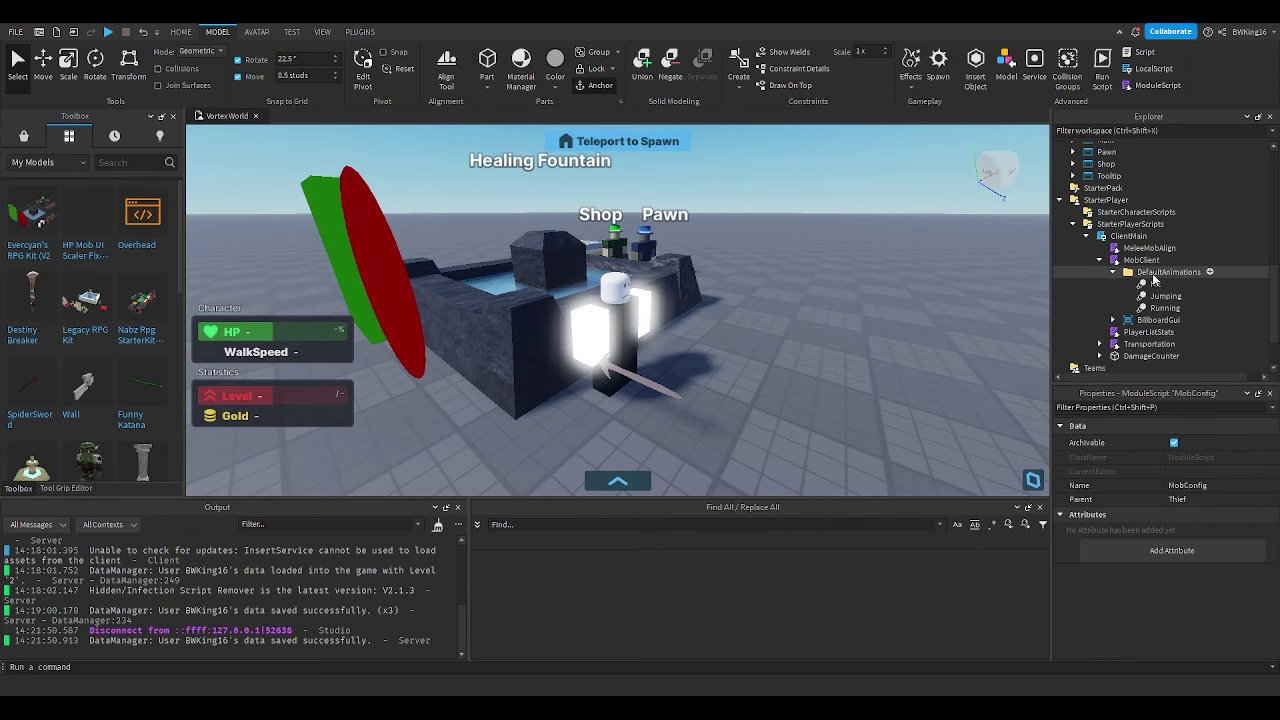
# Collapse the MobClient module, select it, and return to the Workspace entries in the Explorer
pyautogui.moveTo(817, 286); pyautogui.dragTo(844, 309, button='right')
pyautogui.click(1099, 260)
pyautogui.click(1141, 260)
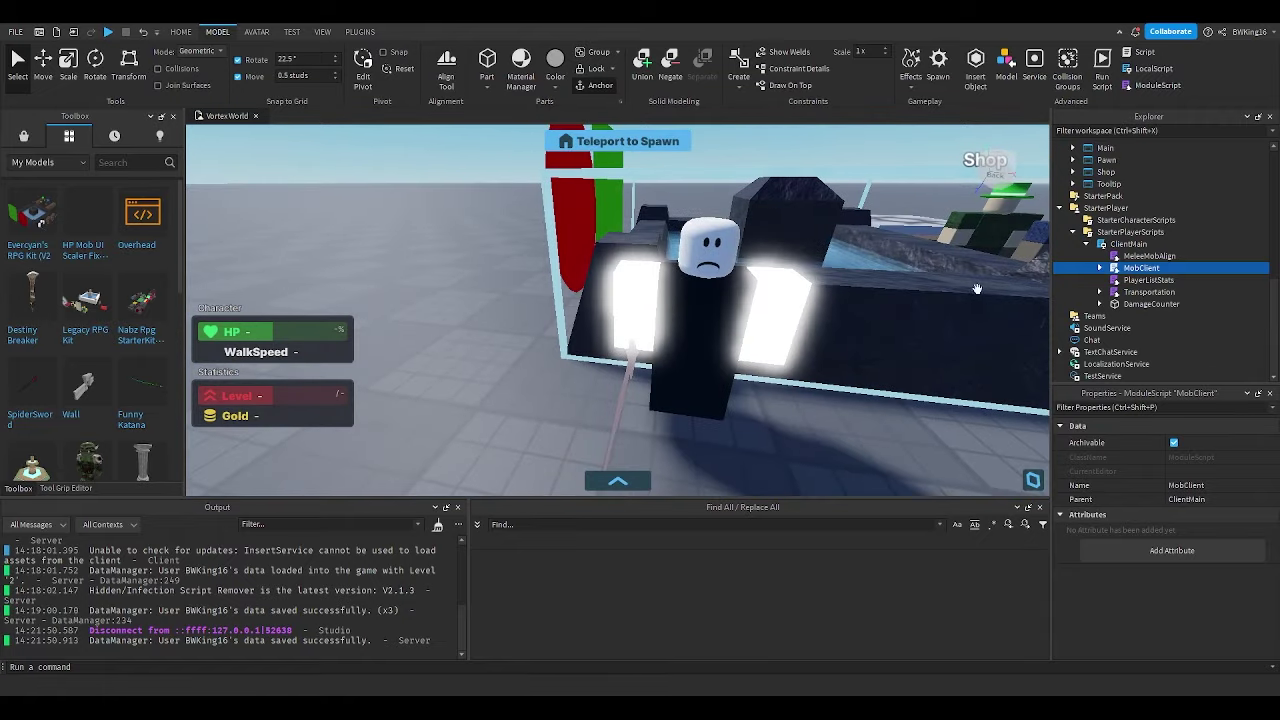
pyautogui.scroll(1, 1129, 276)
pyautogui.scroll(6, 1129, 277)
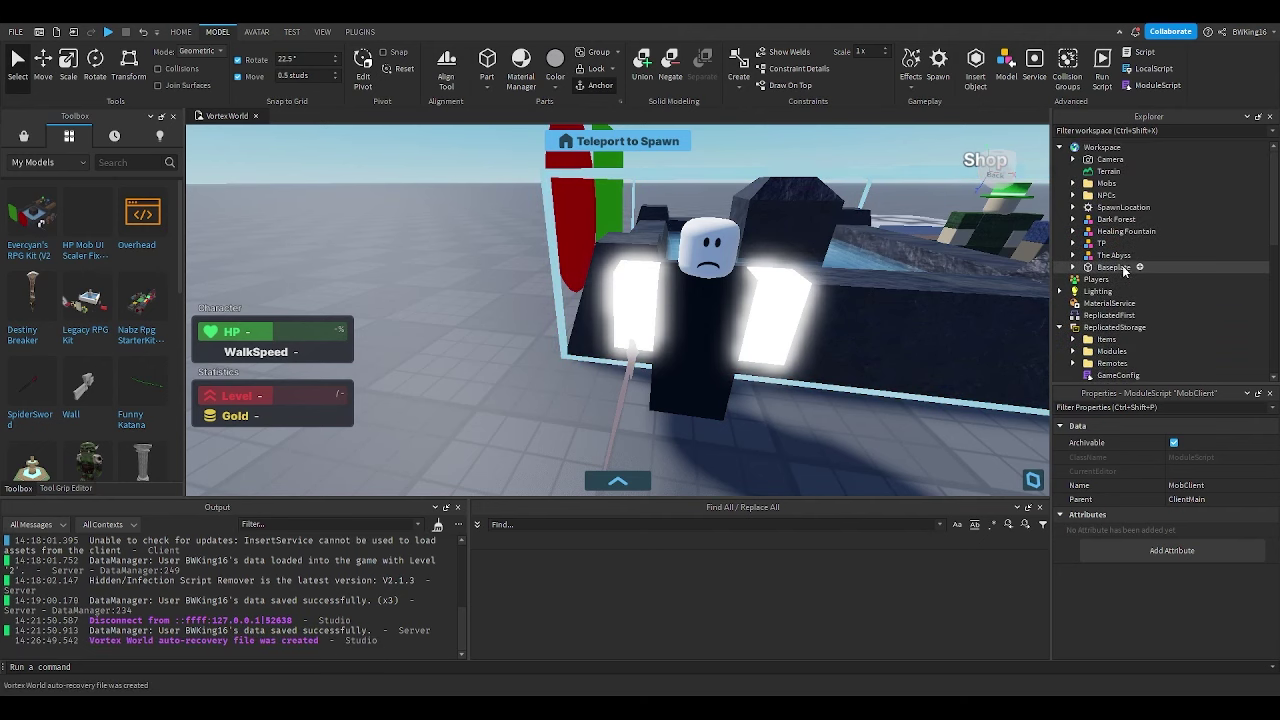
# View the Thief mob and The Abyss portal up close in the world
pyautogui.click(1074, 232)
pyautogui.click(1074, 232)
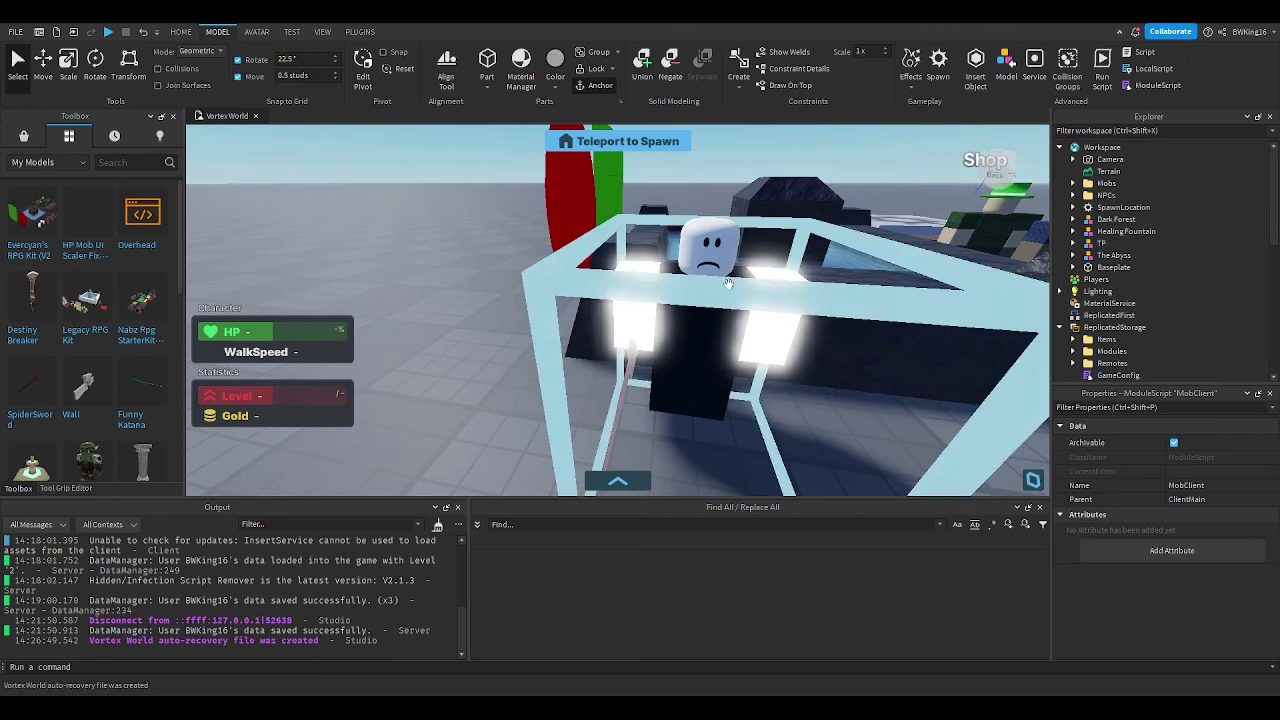
pyautogui.moveTo(747, 361); pyautogui.dragTo(750, 357, button='right')
pyautogui.click(672, 315)
pyautogui.press('f')
pyautogui.moveTo(677, 324); pyautogui.dragTo(678, 318, button='right')
pyautogui.moveTo(746, 265); pyautogui.dragTo(746, 265, button='right')
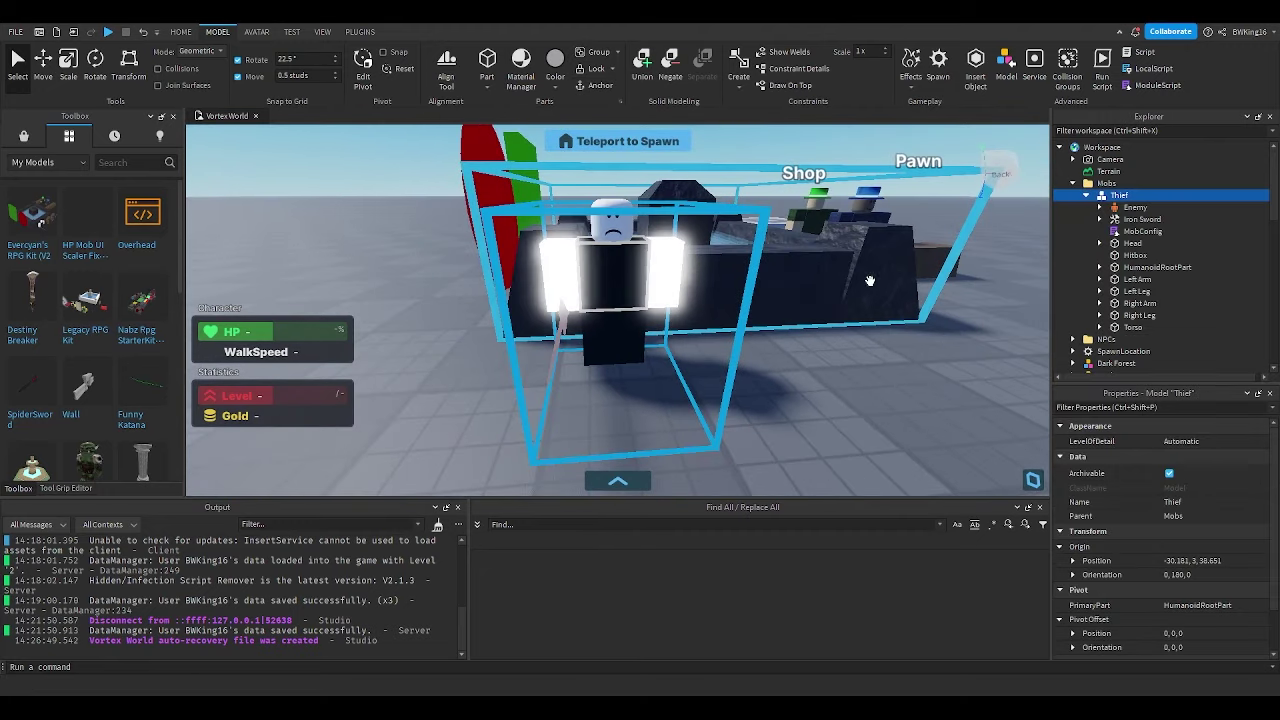
pyautogui.moveTo(868, 281); pyautogui.dragTo(851, 285, button='right')
pyautogui.click(653, 247)
pyautogui.press('f')
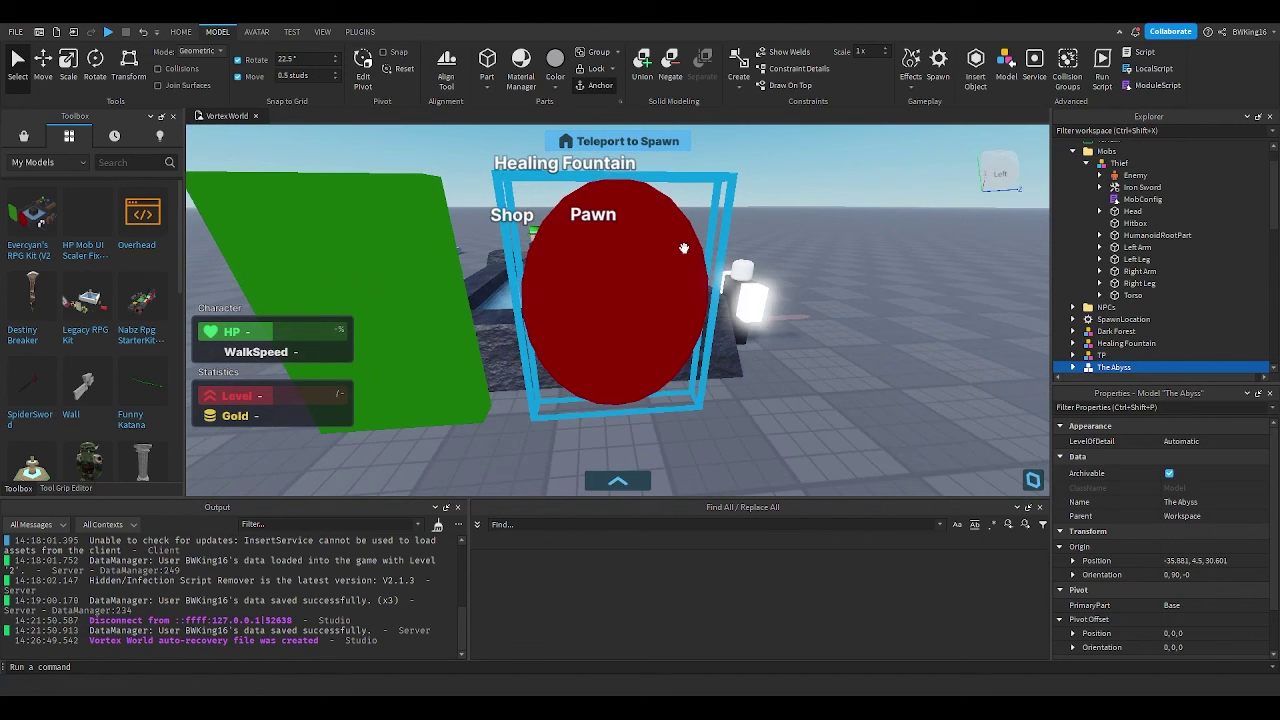
# Find the Pawn NPC in the NPCs folder, focus on it, open its Config script and examine the CloseDistance setting
pyautogui.scroll(2, 1108, 259)
pyautogui.click(1073, 184)
pyautogui.click(1073, 196)
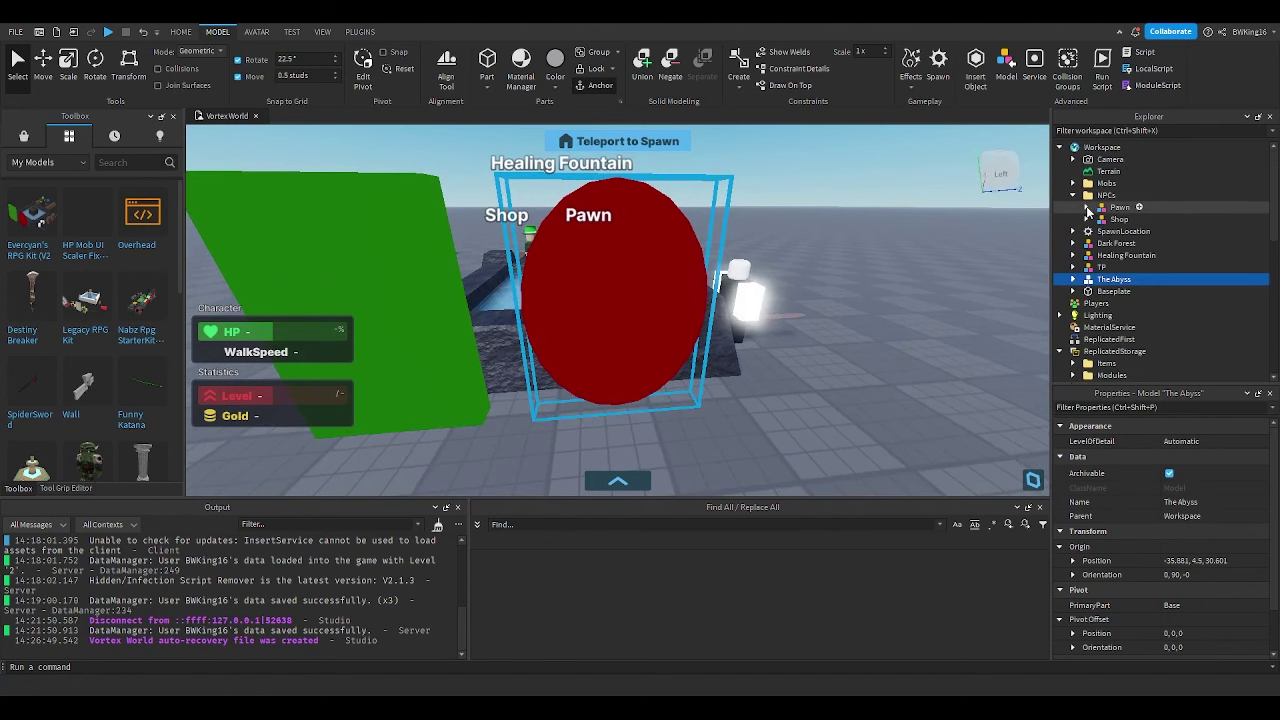
pyautogui.click(1097, 211)
pyautogui.press('f')
pyautogui.click(1088, 207)
pyautogui.doubleClick(1134, 231)
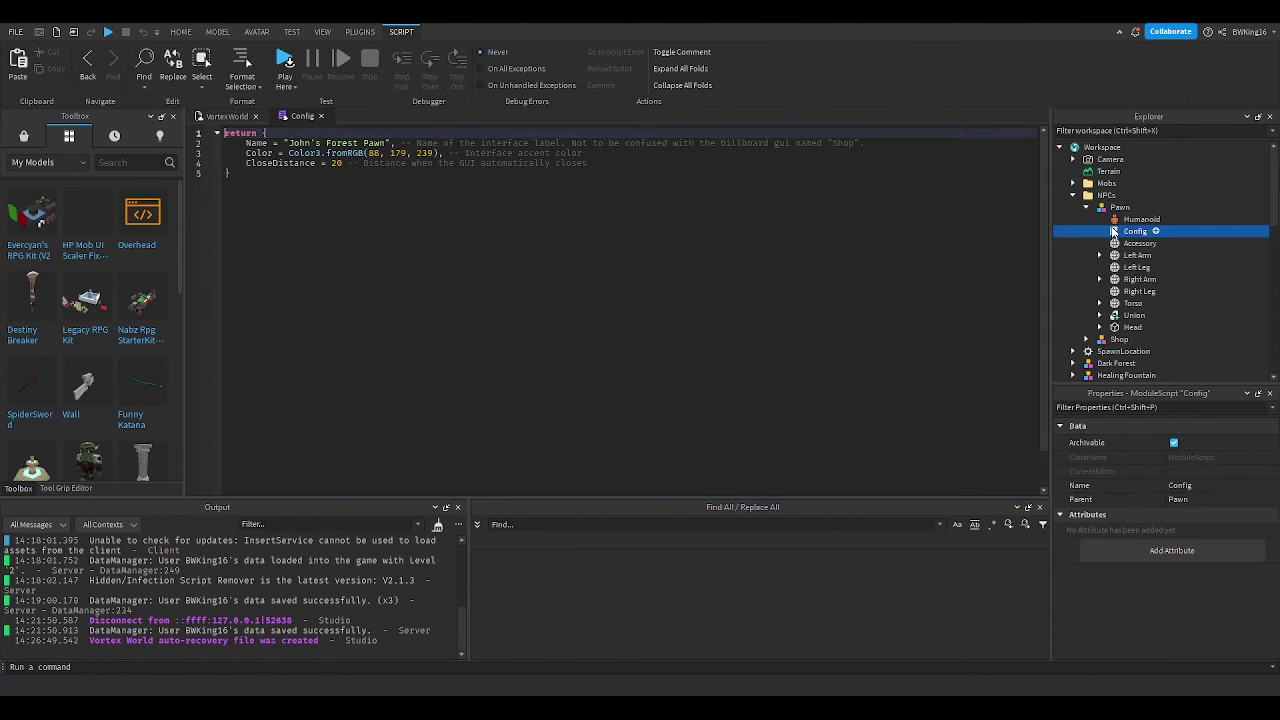
pyautogui.click(361, 163)
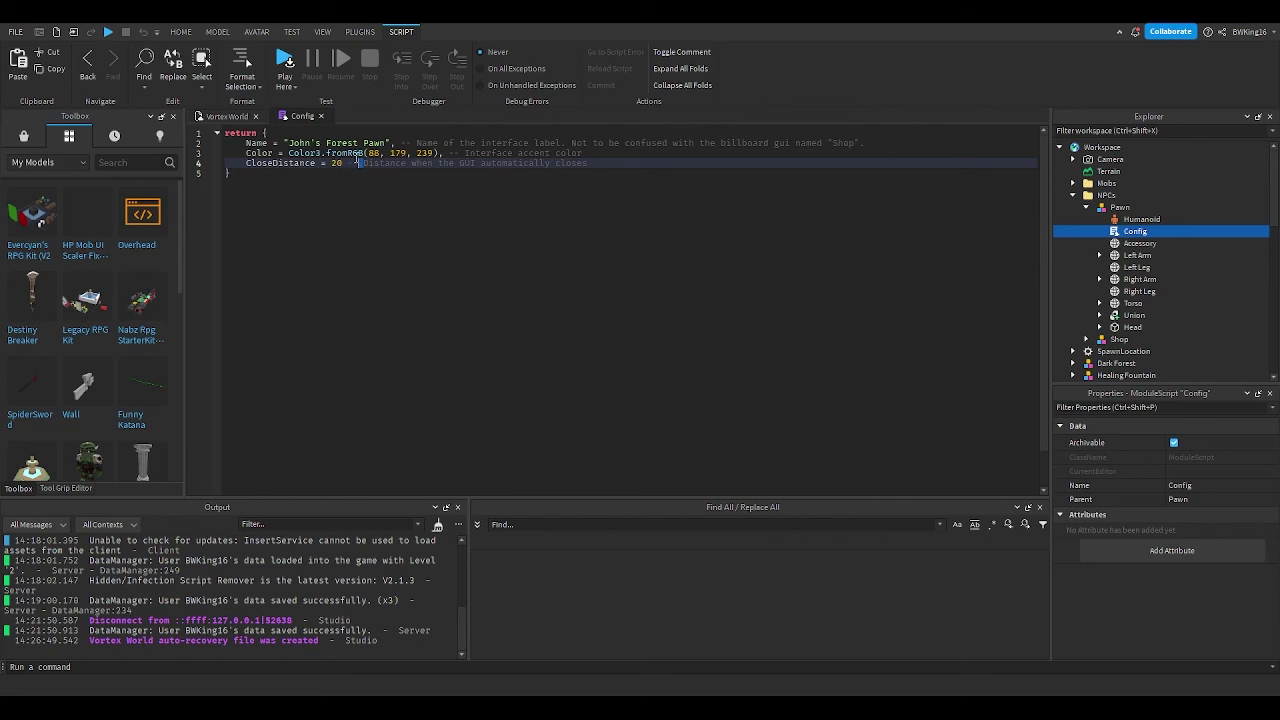
# Return to the world view, select the Pawn model and look through its properties
pyautogui.click(228, 116)
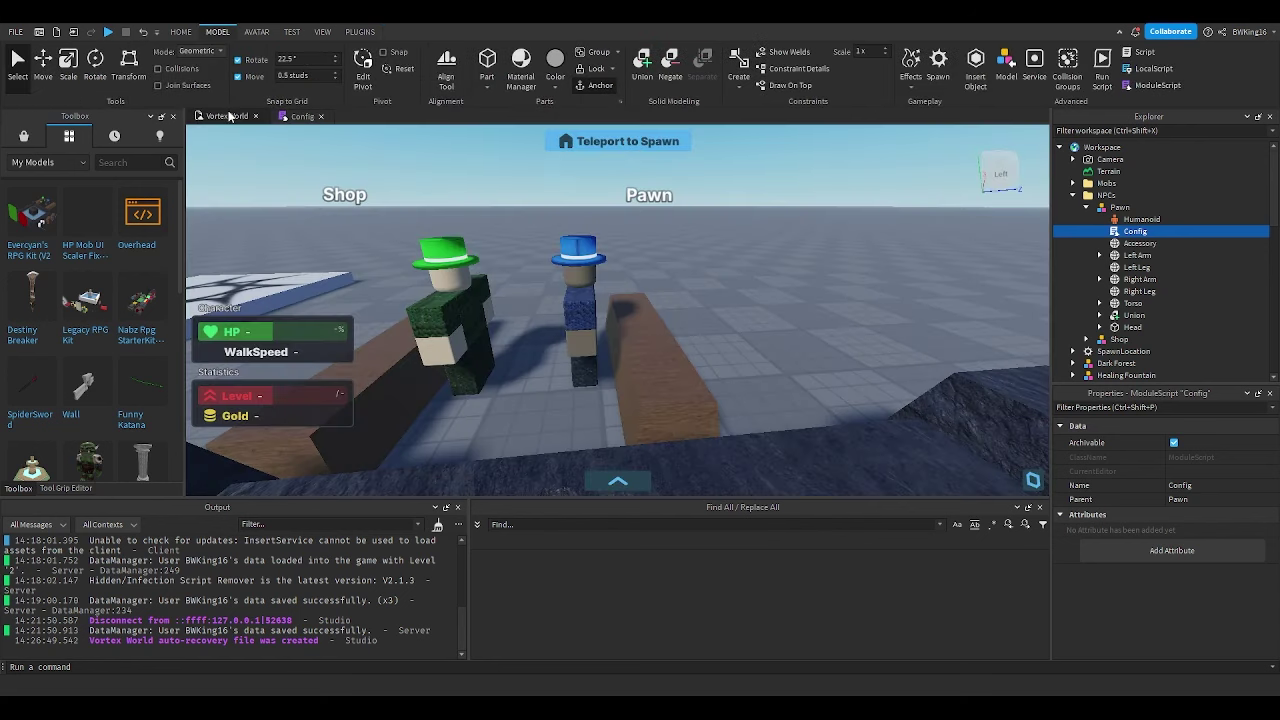
pyautogui.click(1120, 207)
pyautogui.scroll(-2, 1190, 514)
pyautogui.scroll(1, 1194, 512)
pyautogui.scroll(-1, 1194, 512)
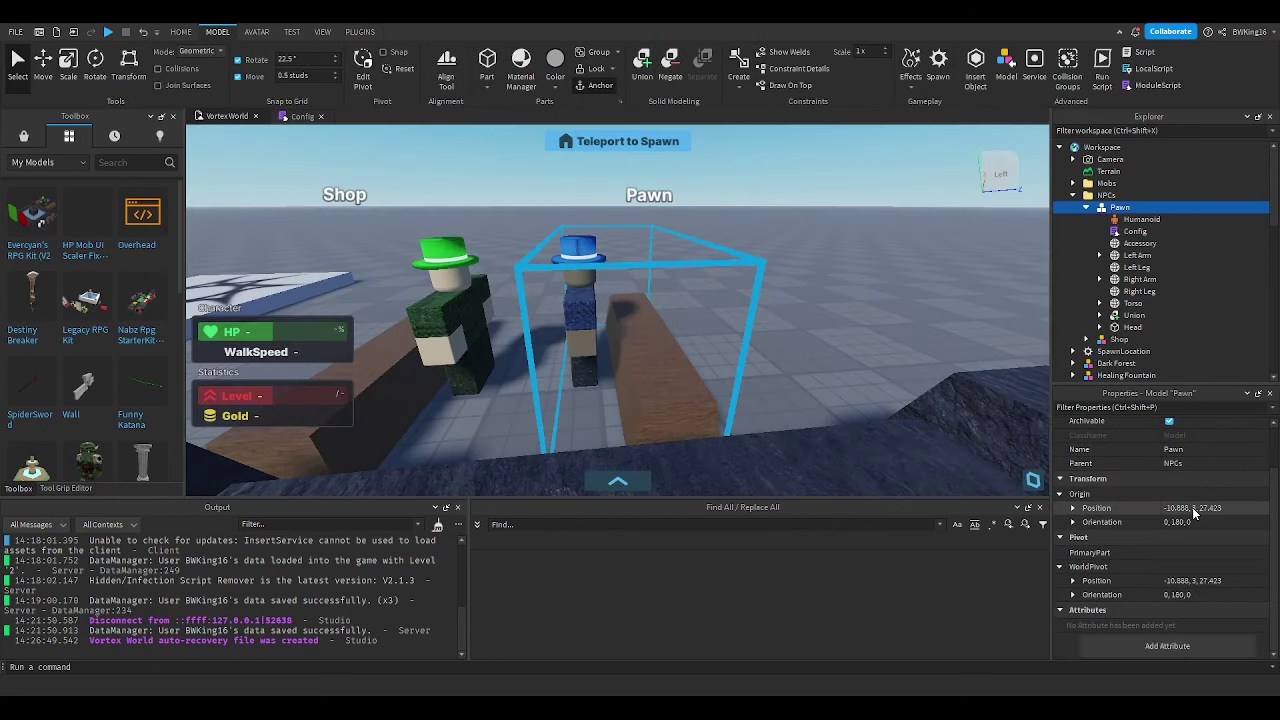
pyautogui.scroll(2, 1194, 510)
# Reopen the Pawn's Config script and examine its Name, Color and CloseDistance settings
pyautogui.doubleClick(1134, 231)
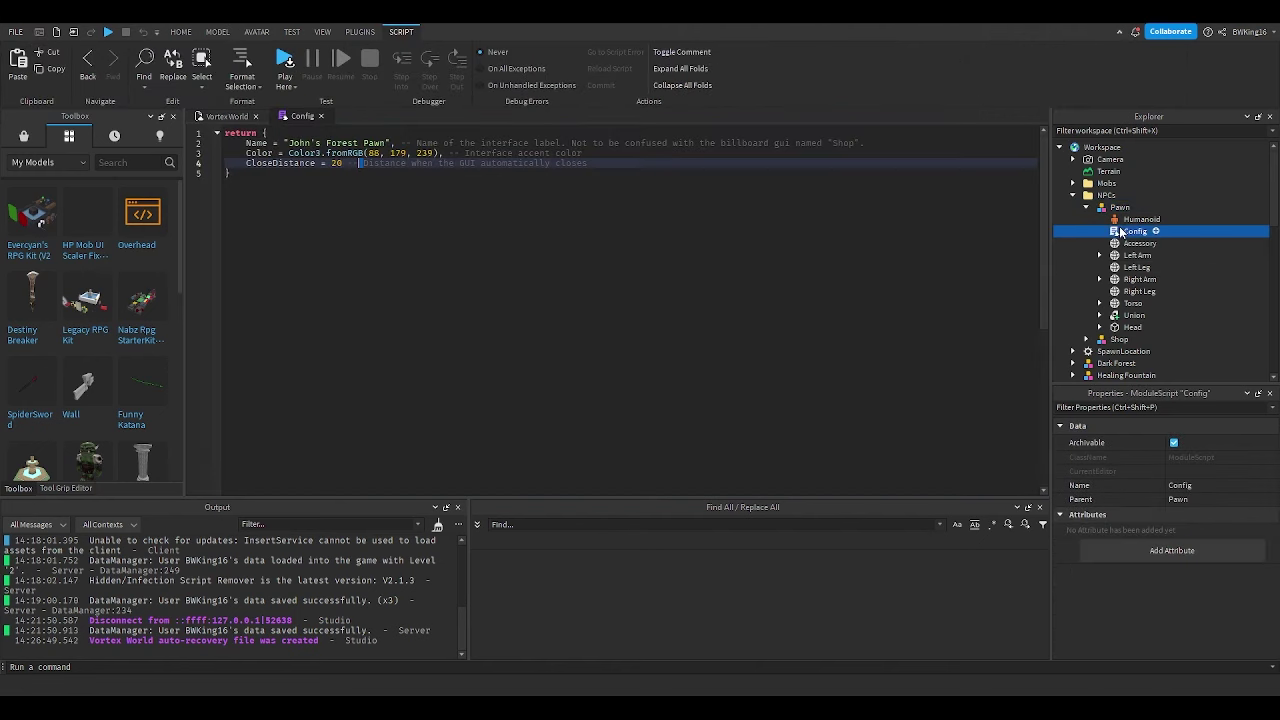
pyautogui.click(397, 153)
pyautogui.click(394, 163)
pyautogui.click(620, 155)
pyautogui.click(694, 143)
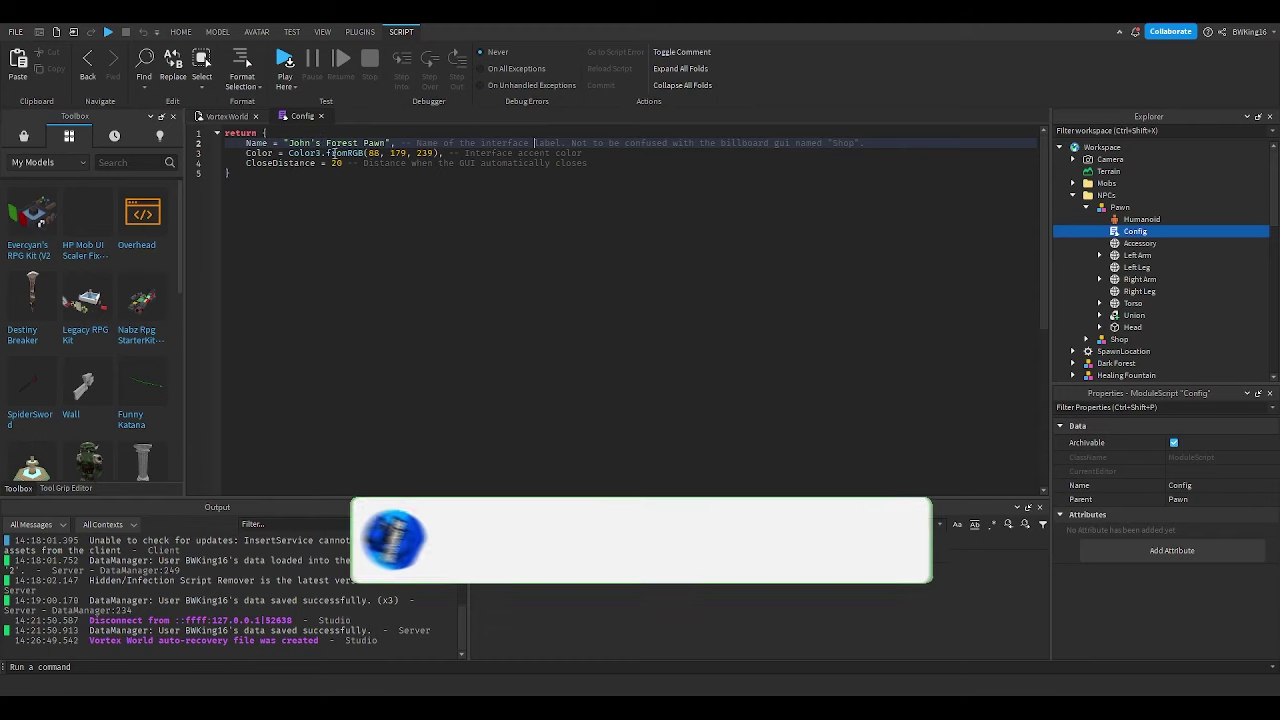
pyautogui.click(364, 153)
# Close the Pawn's Config script and collapse the Pawn model in the Explorer
pyautogui.click(321, 116)
pyautogui.moveTo(690, 245); pyautogui.dragTo(802, 232, button='right')
pyautogui.click(1109, 208)
pyautogui.click(1091, 207)
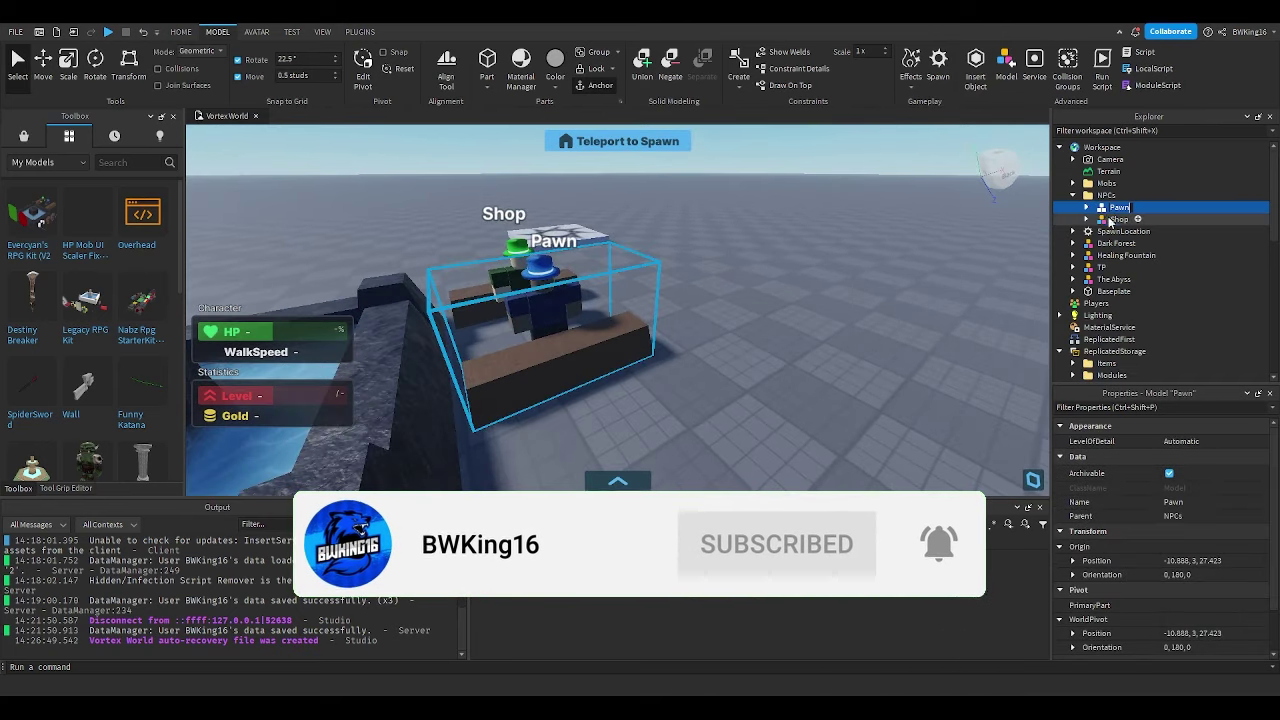
# Focus on the Shop NPC, open its Config script and examine the Name, Color and Items settings
pyautogui.click(1119, 219)
pyautogui.press('f')
pyautogui.click(1087, 219)
pyautogui.doubleClick(1135, 243)
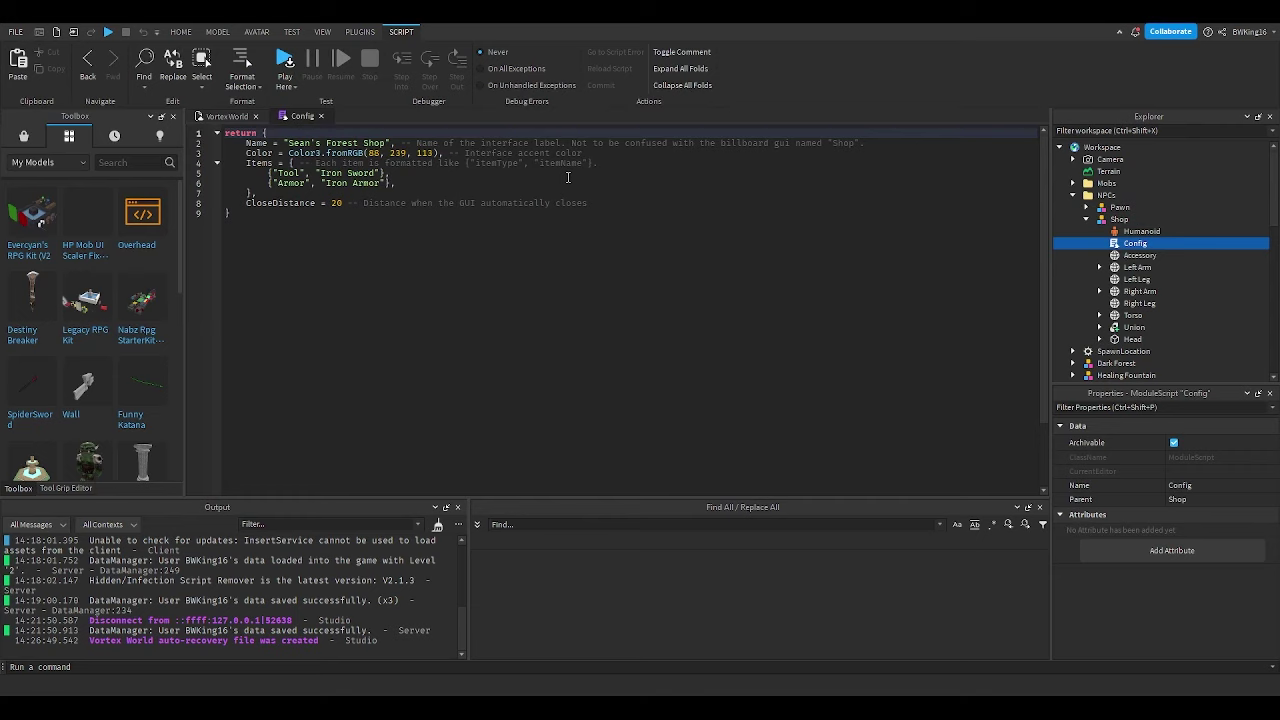
pyautogui.click(392, 175)
pyautogui.click(391, 164)
pyautogui.click(391, 154)
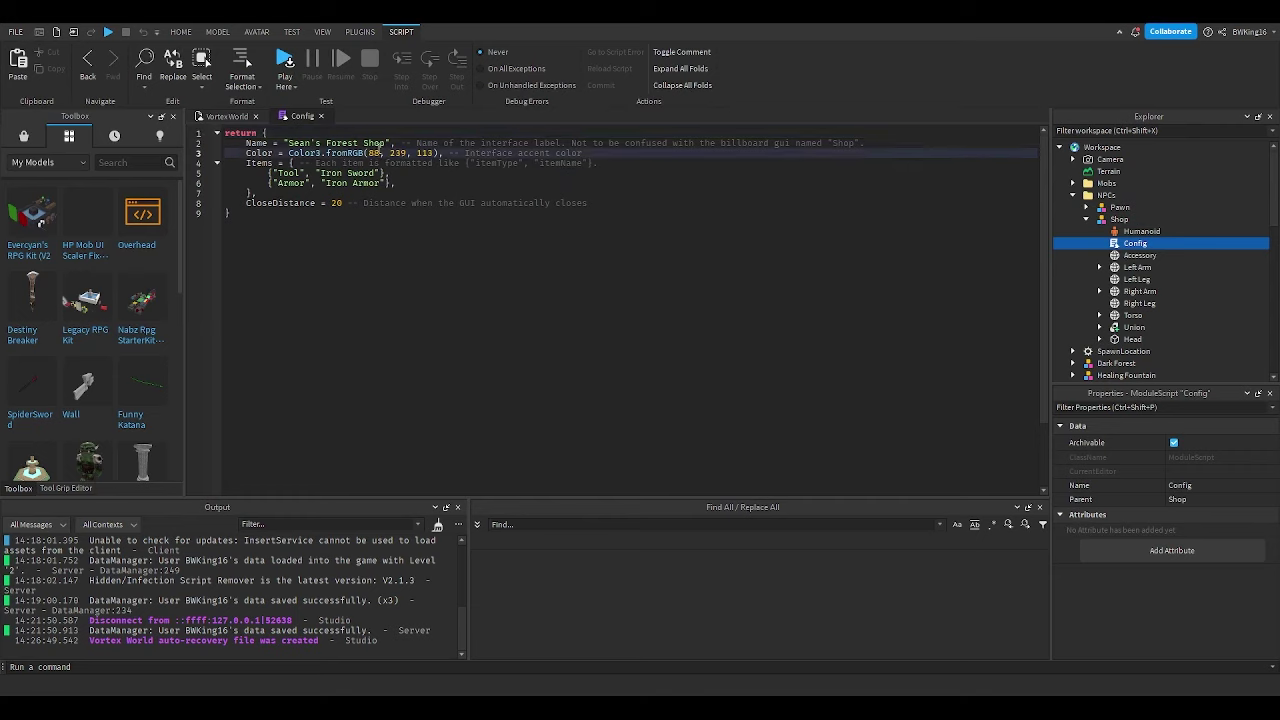
pyautogui.click(368, 144)
pyautogui.click(351, 173)
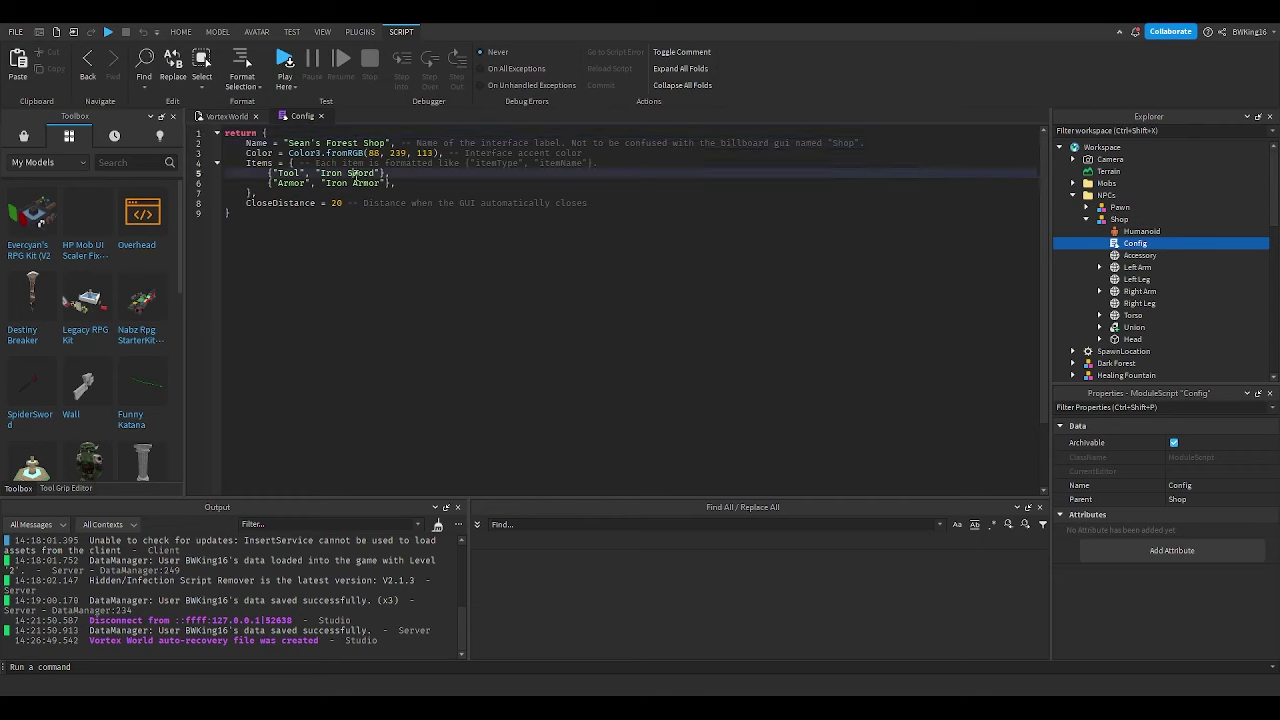
pyautogui.click(311, 183)
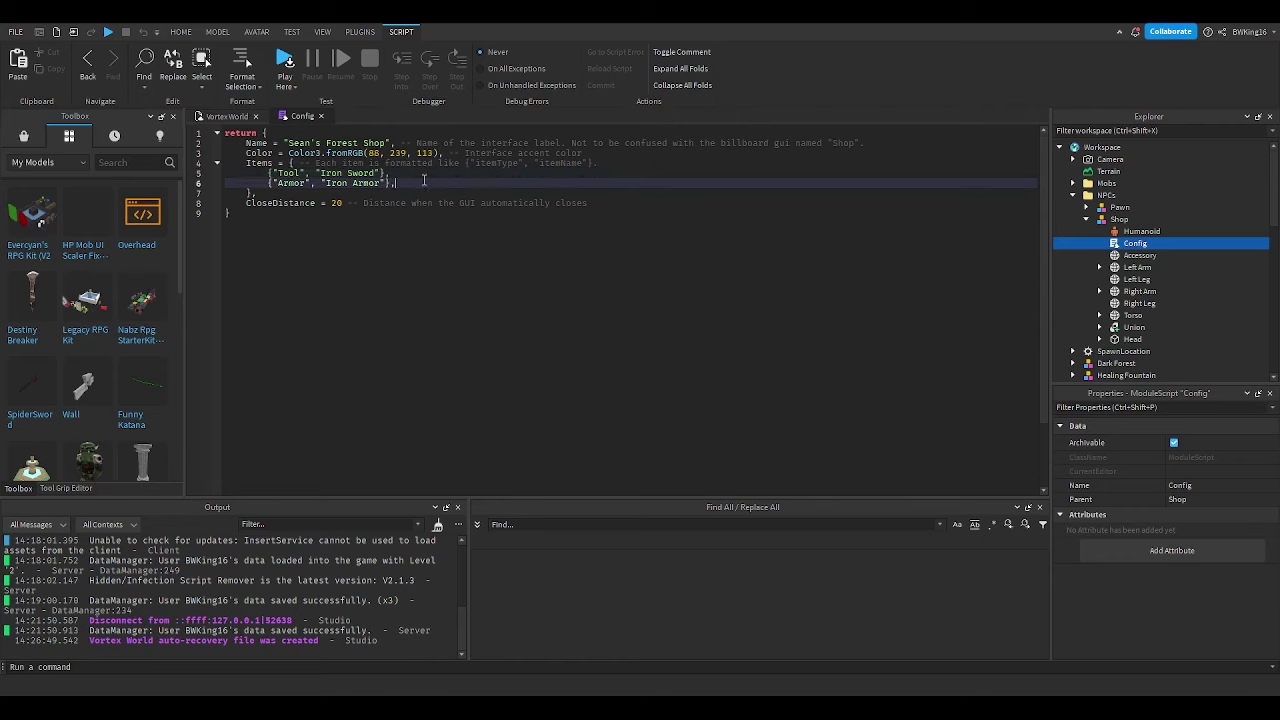
# Try duplicating the Iron Armor entry in the Shop's Items list as a Bronze armor entry, and undo the edits
pyautogui.moveTo(407, 189); pyautogui.dragTo(271, 183)
pyautogui.hotkey('ctrl', 'c')
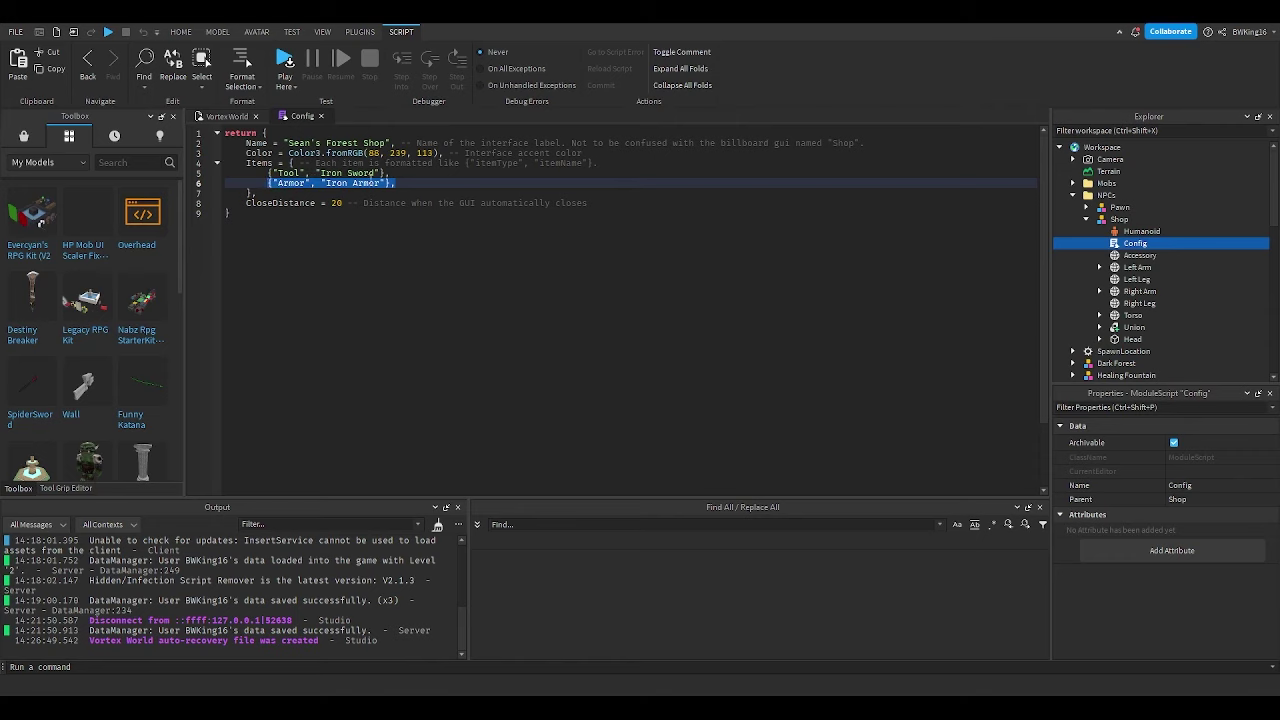
pyautogui.click(400, 173)
pyautogui.press('Return')
pyautogui.hotkey('ctrl', 'v')
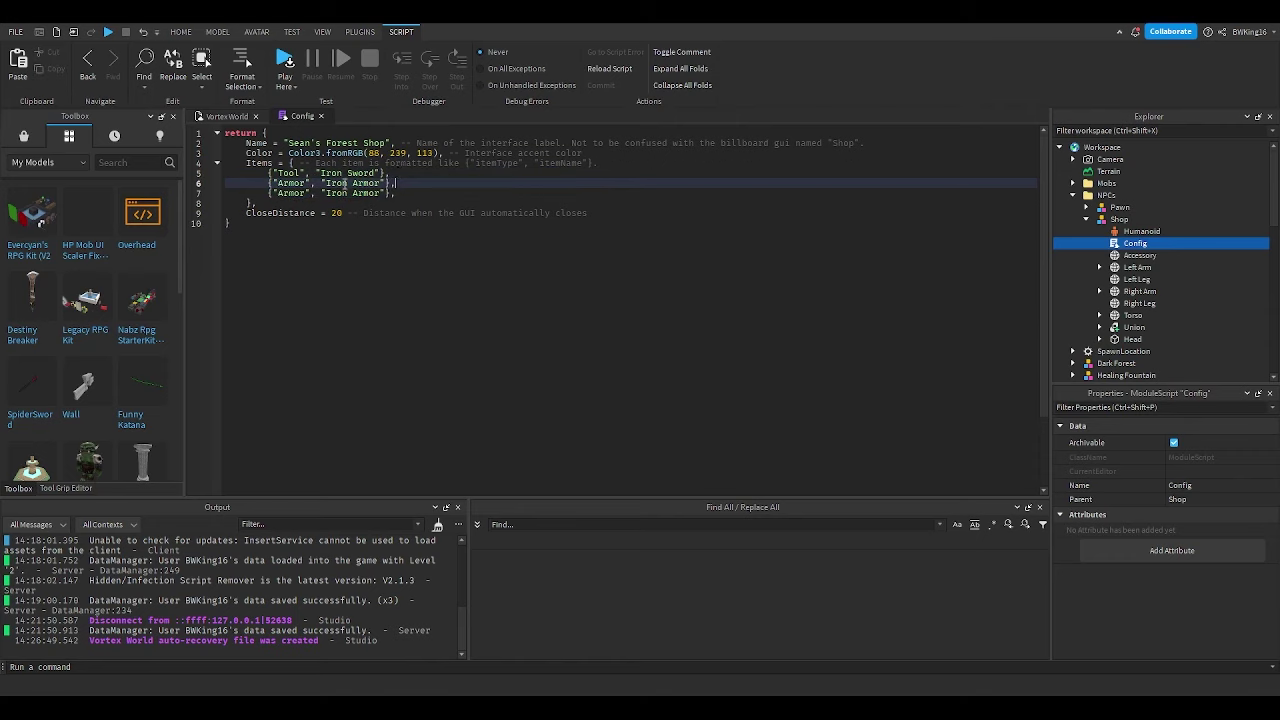
pyautogui.press('BackSpace')
pyautogui.press('BackSpace')
pyautogui.press('BackSpace')
pyautogui.press('BackSpace')
pyautogui.write('Bronze')
pyautogui.hotkey('ctrl', 'z')
pyautogui.hotkey('ctrl', 'z')
# Close the Shop's Config script and collapse the Shop model and NPCs folder in the Explorer
pyautogui.click(321, 116)
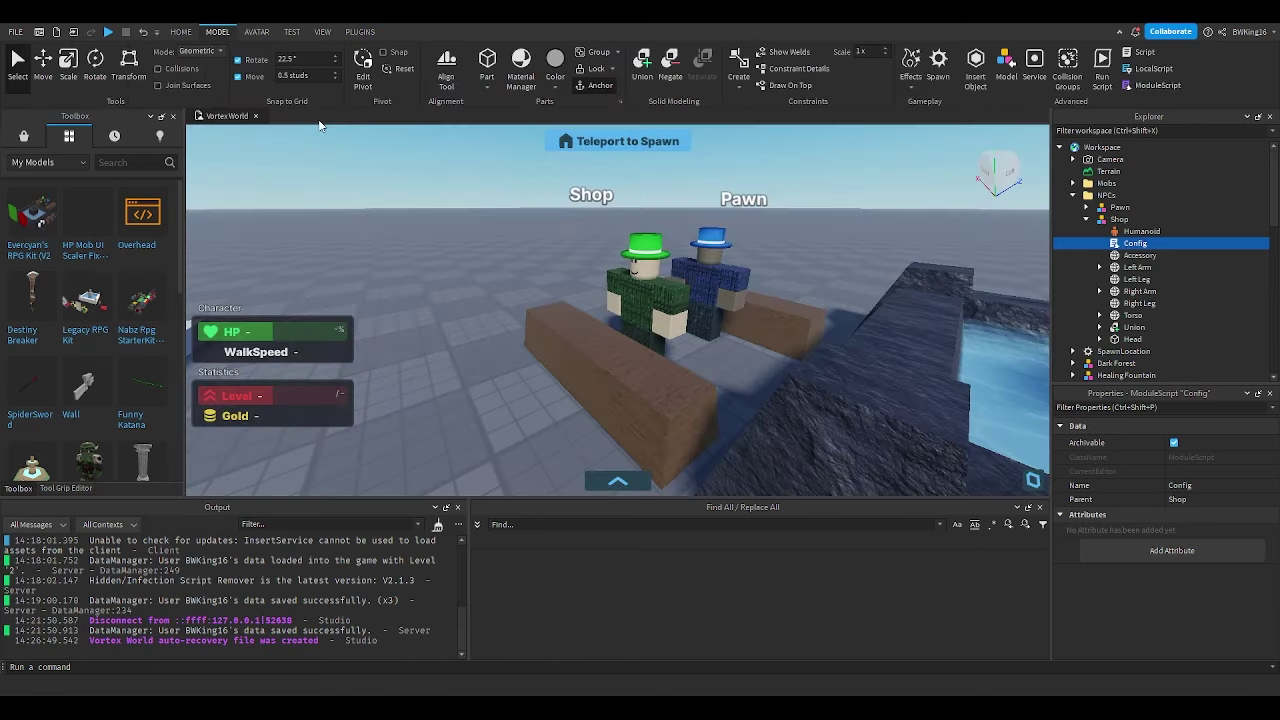
pyautogui.click(1116, 219)
pyautogui.click(1087, 219)
pyautogui.click(1088, 196)
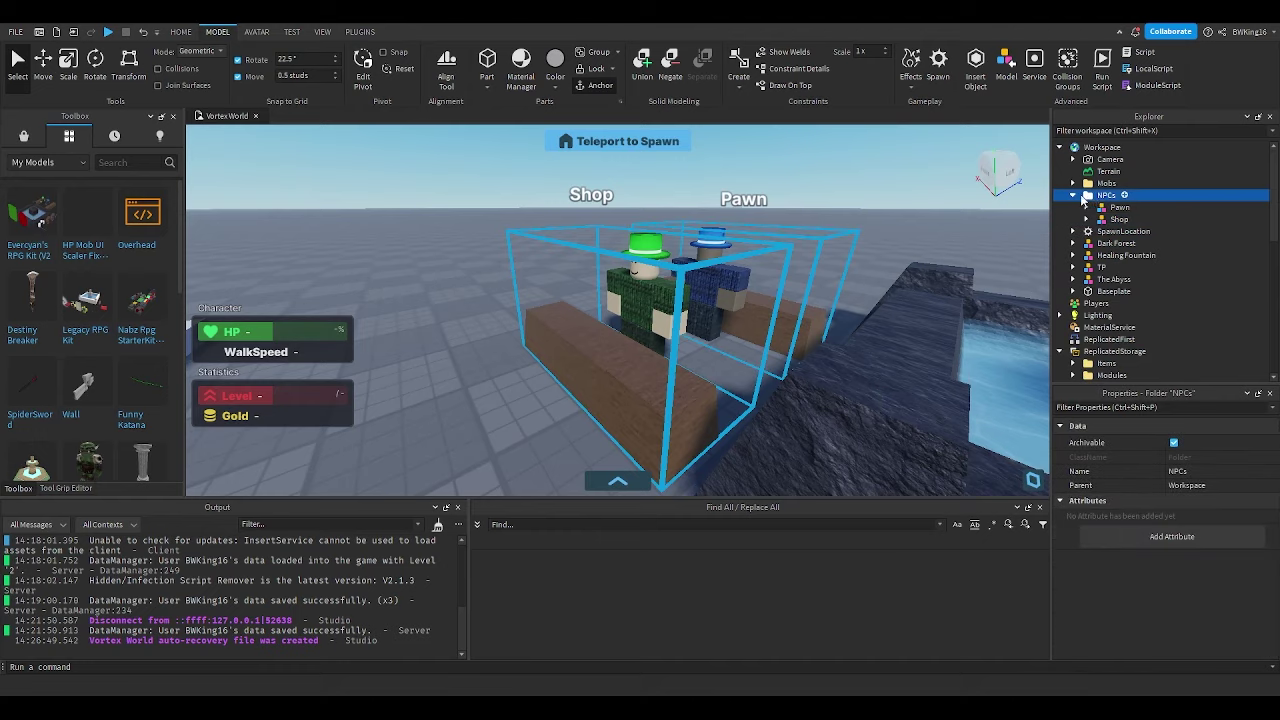
pyautogui.click(1076, 195)
# Examine the Dark Forest, TP and Healing Fountain models in the world view
pyautogui.press('w')
pyautogui.moveTo(797, 216); pyautogui.dragTo(750, 238, button='right')
pyautogui.press('f')
pyautogui.press('w')
pyautogui.click(1122, 219)
pyautogui.press('f')
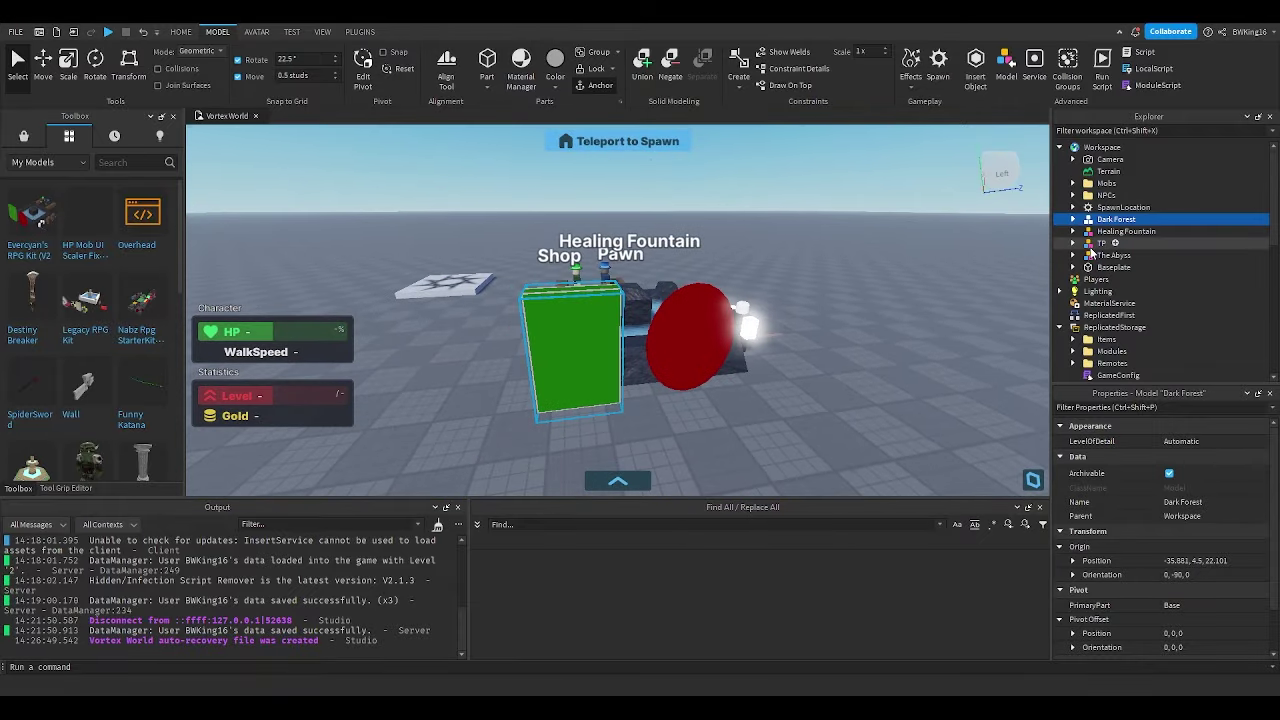
pyautogui.click(1101, 243)
pyautogui.press('f')
pyautogui.click(1100, 255)
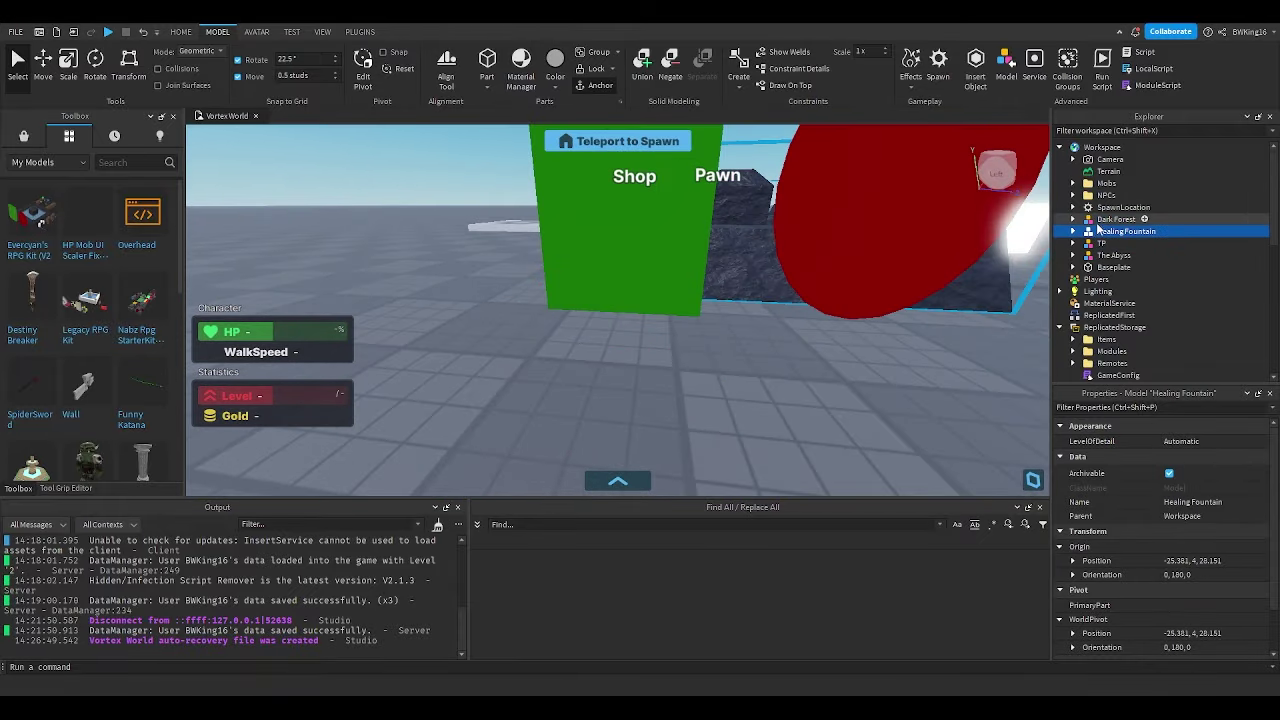
pyautogui.press('f')
pyautogui.press('s')
pyautogui.click(870, 265)
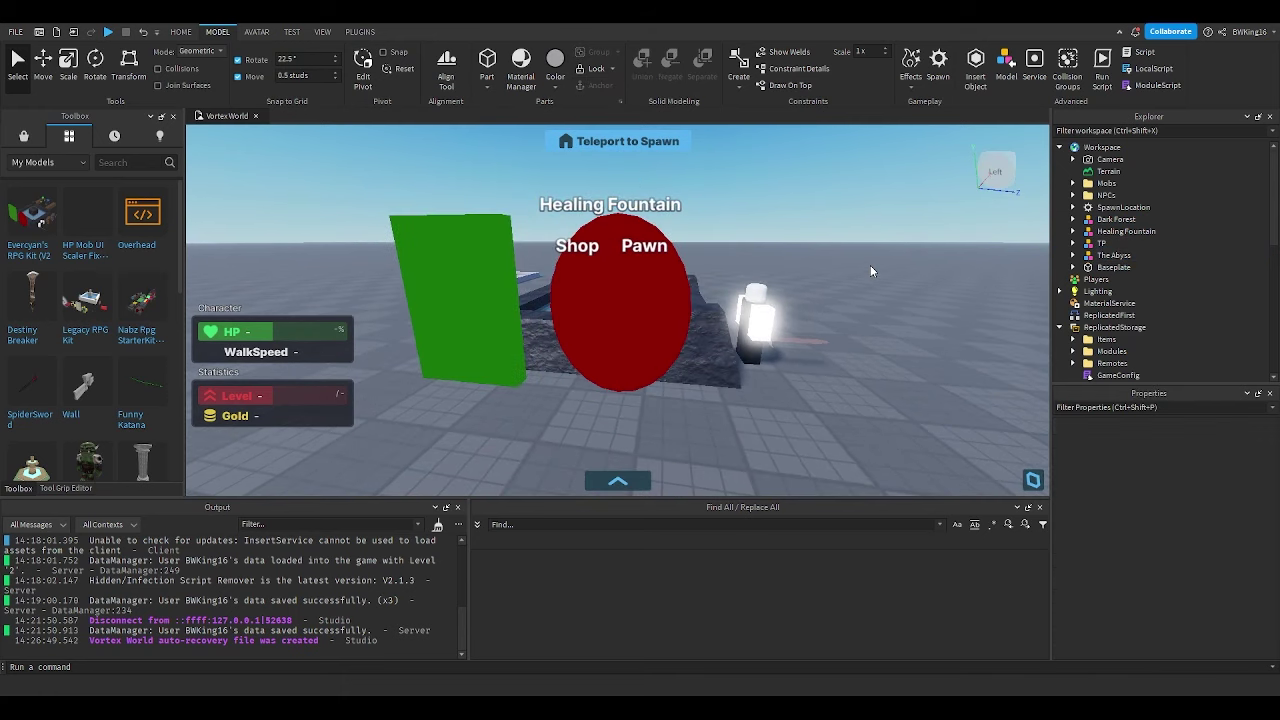
pyautogui.press('a')
pyautogui.press('w')
# Open the Dark Forest portal's Config script, examine its destination Name setting, and close the script
pyautogui.click(645, 245)
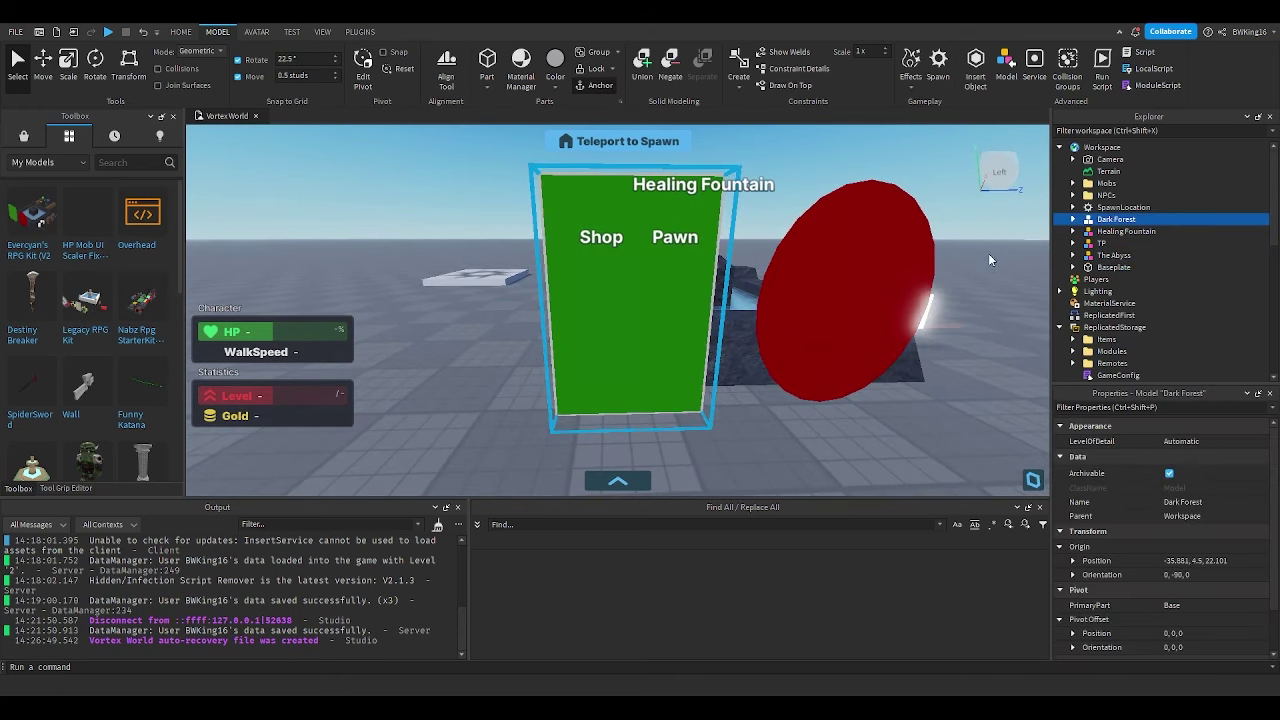
pyautogui.click(1074, 218)
pyautogui.doubleClick(1120, 231)
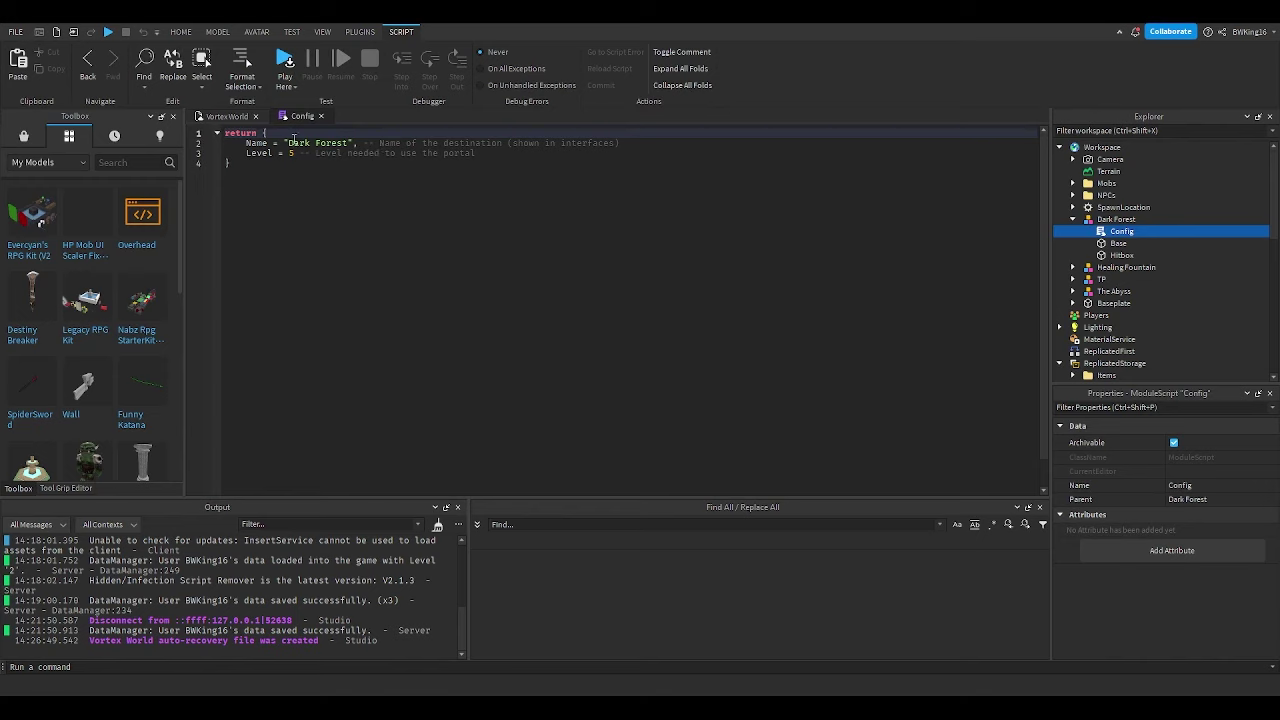
pyautogui.click(415, 145)
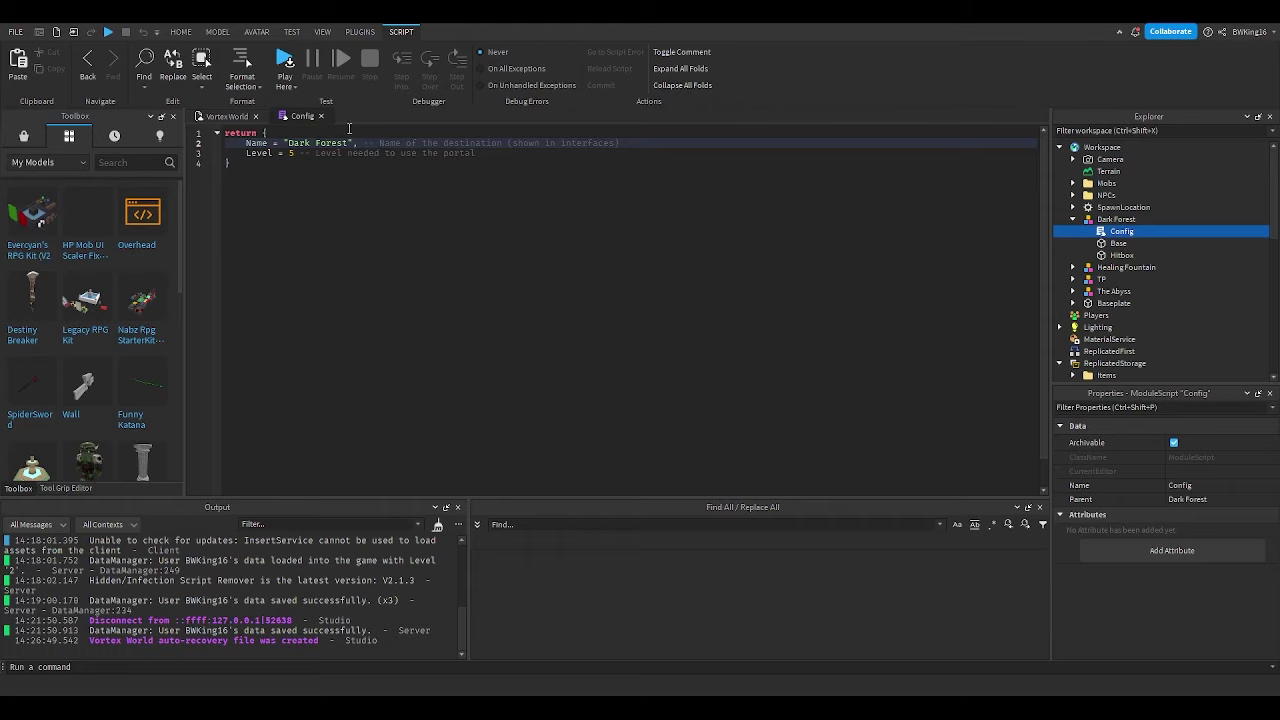
pyautogui.click(321, 118)
# Select The Abyss portal, collapse the Dark Forest model and open The Abyss portal's Config script
pyautogui.click(622, 201)
pyautogui.moveTo(622, 201); pyautogui.dragTo(622, 201, button='right')
pyautogui.click(716, 252)
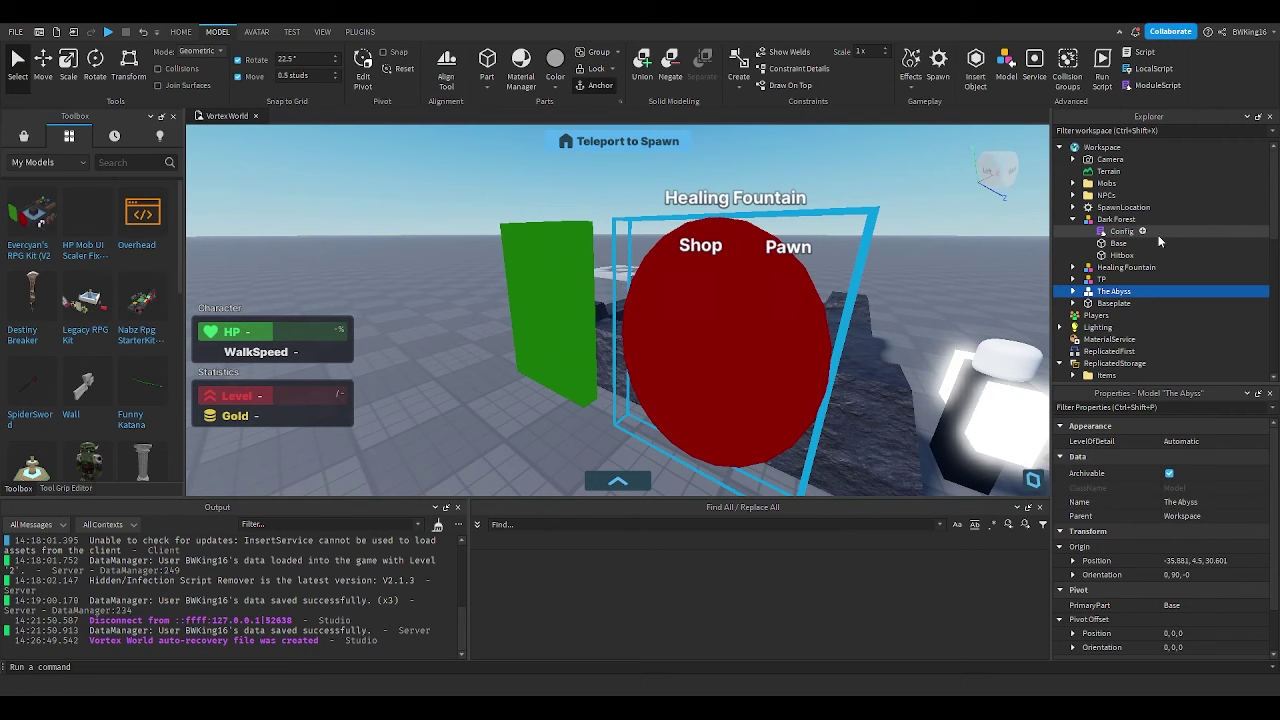
pyautogui.click(1073, 219)
pyautogui.click(1073, 255)
pyautogui.scroll(-1, 1100, 250)
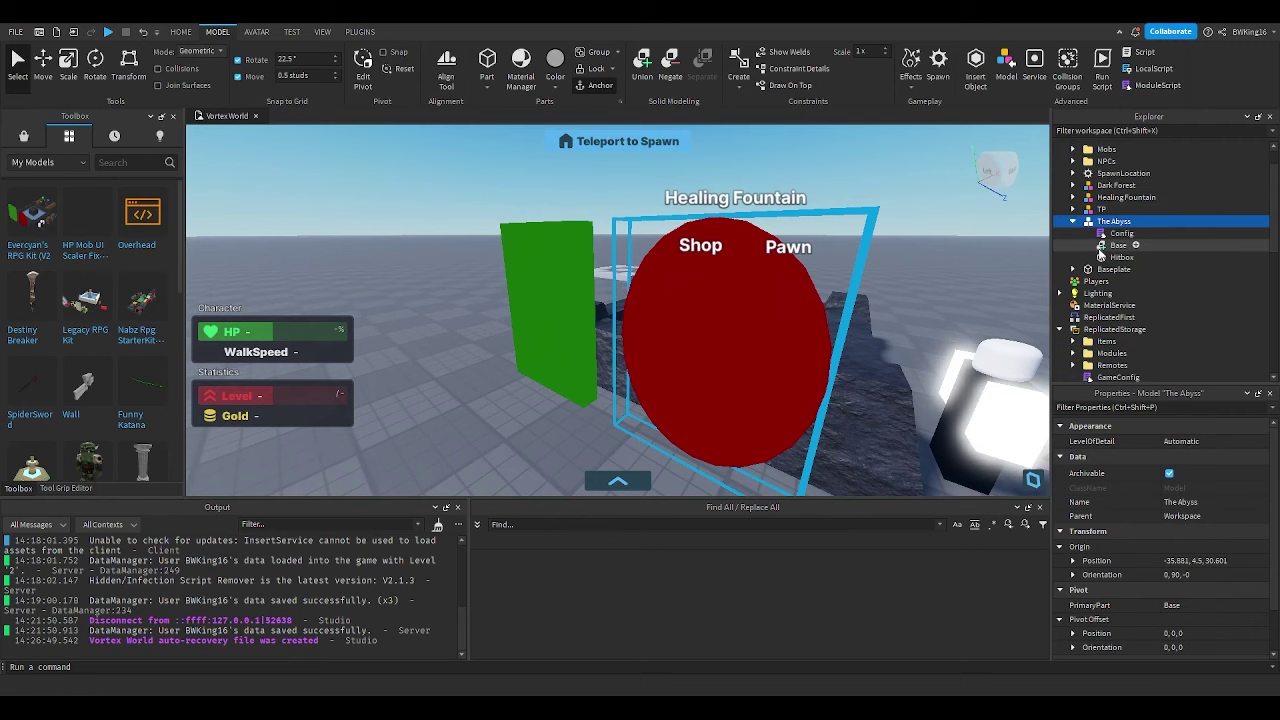
pyautogui.doubleClick(1104, 236)
# Examine the Name, TP and Color settings in The Abyss portal's Config script
pyautogui.click(443, 207)
pyautogui.doubleClick(345, 184)
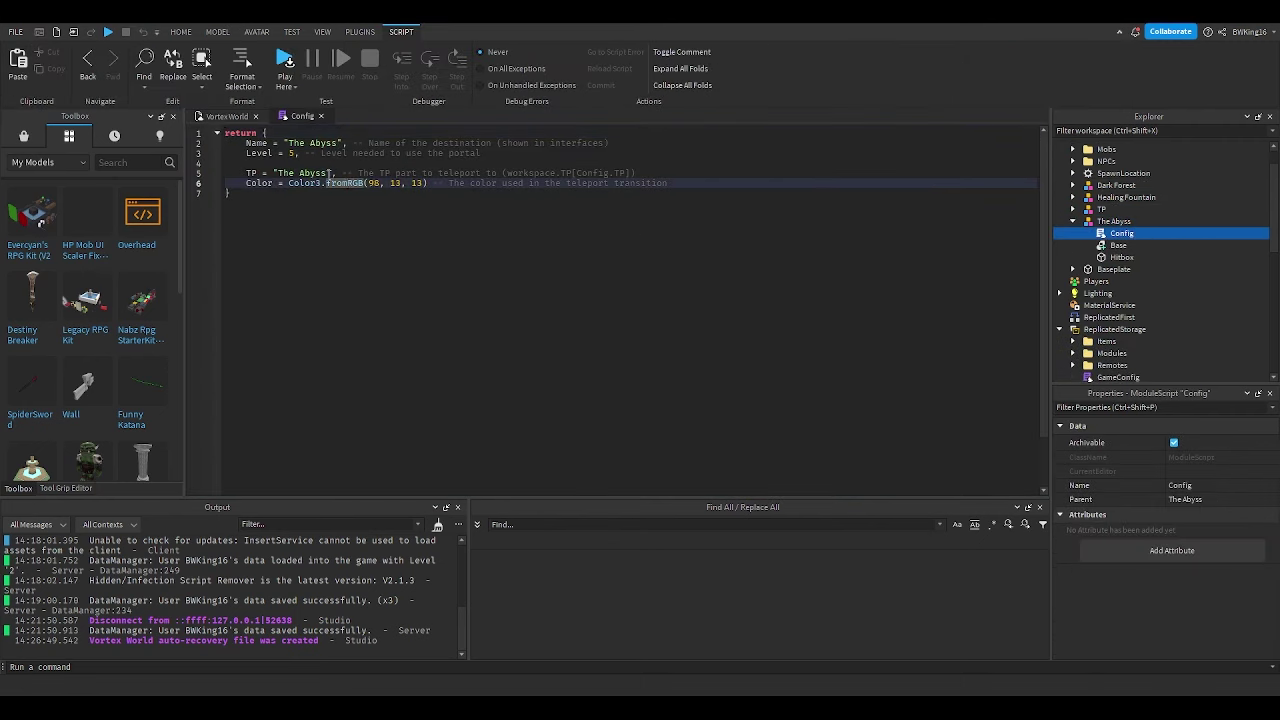
pyautogui.click(329, 175)
pyautogui.click(389, 143)
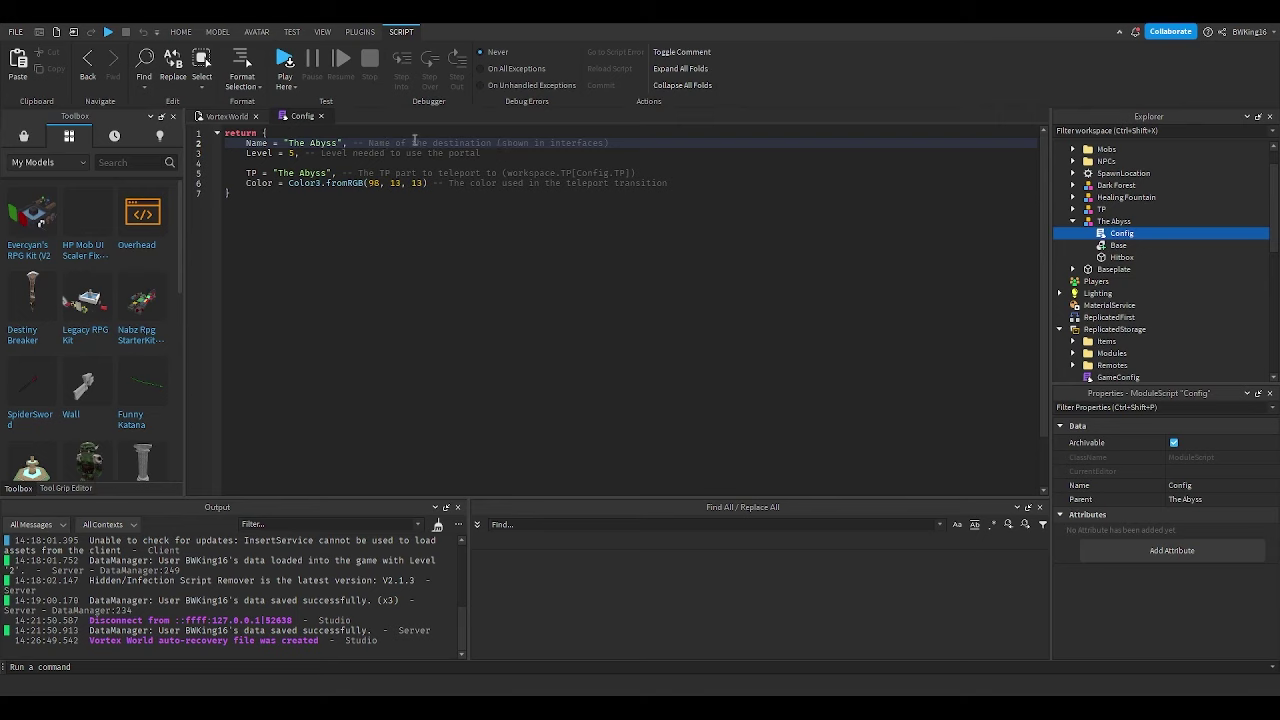
pyautogui.click(268, 174)
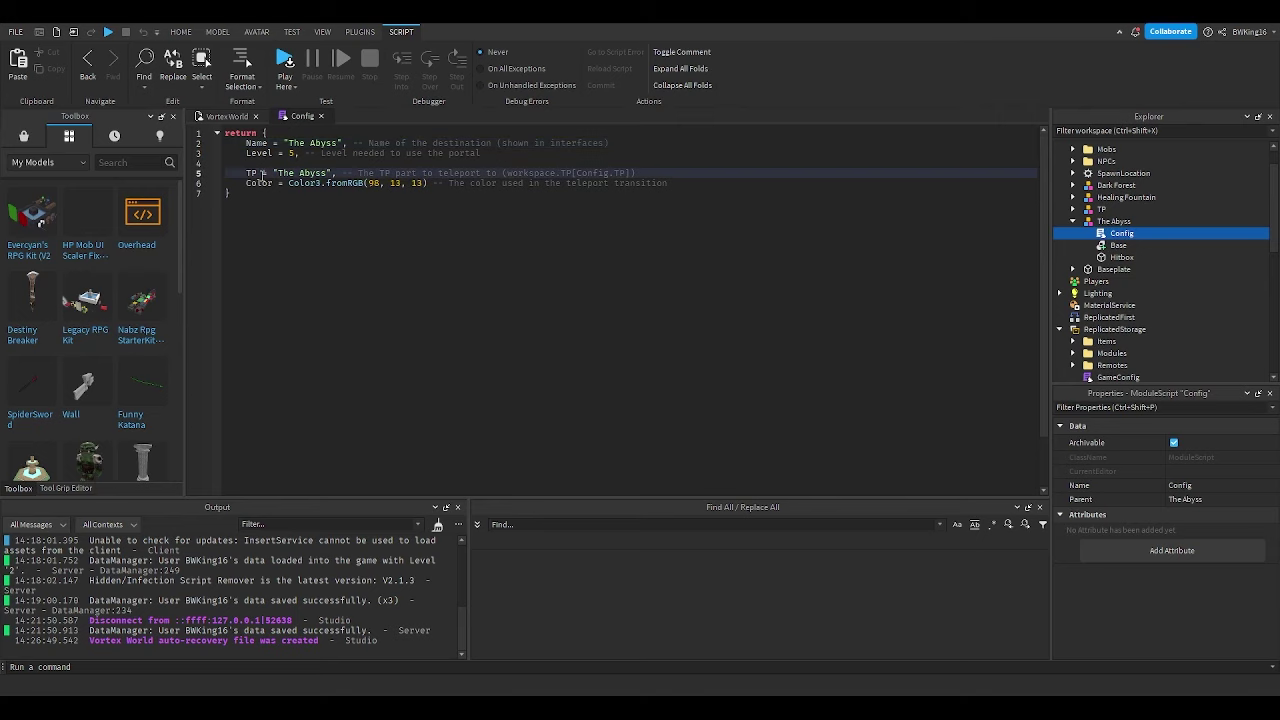
pyautogui.click(368, 183)
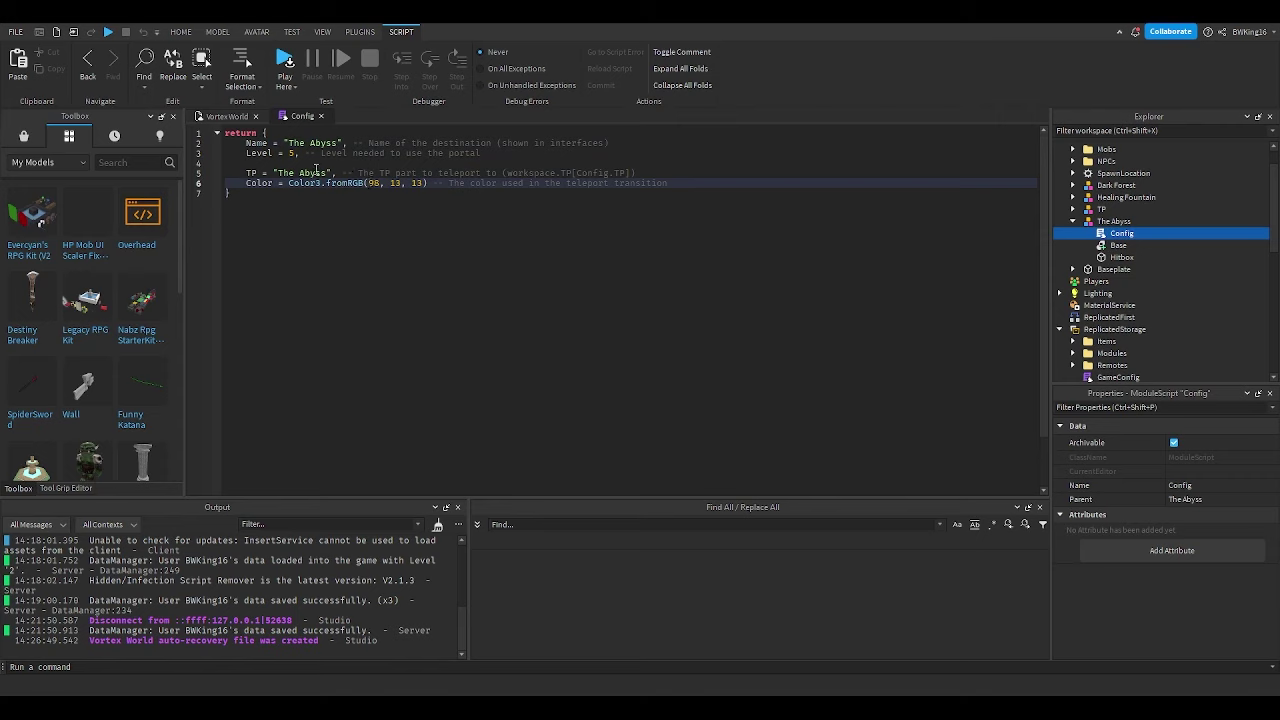
pyautogui.click(647, 173)
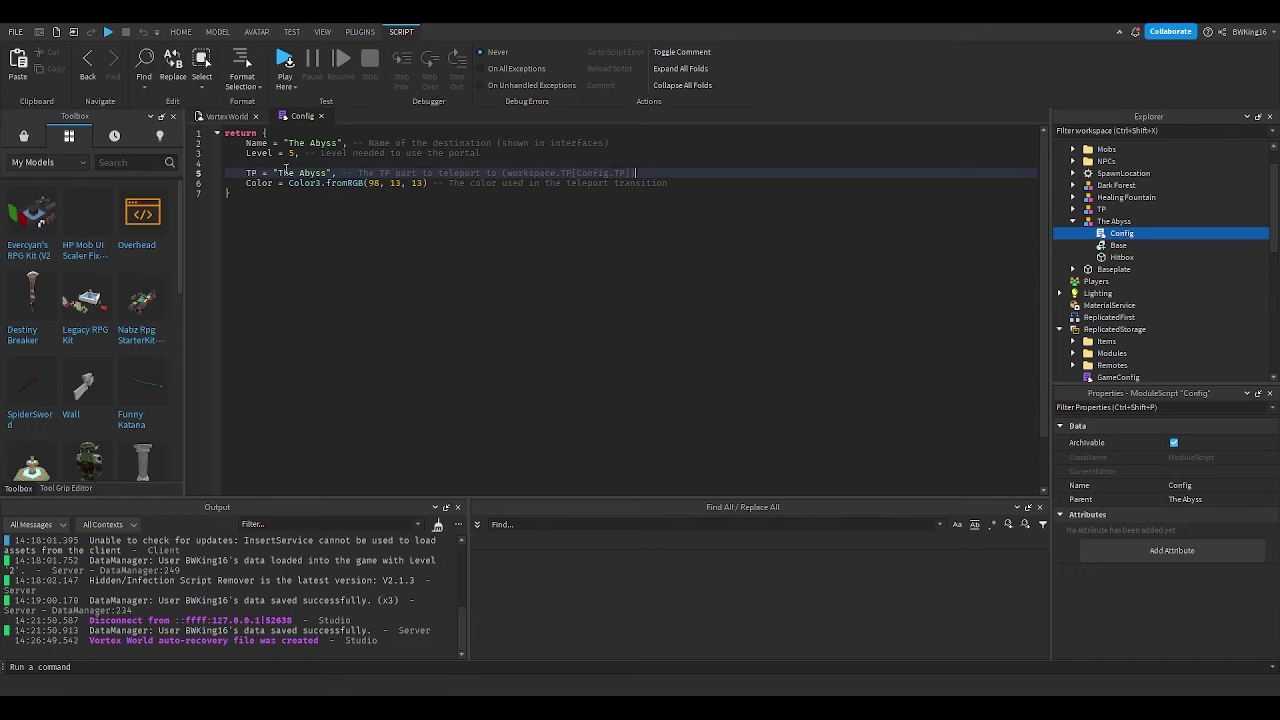
# Find The Abyss teleport part inside the TP model, select it and close the portal's Config script
pyautogui.scroll(1, 1110, 215)
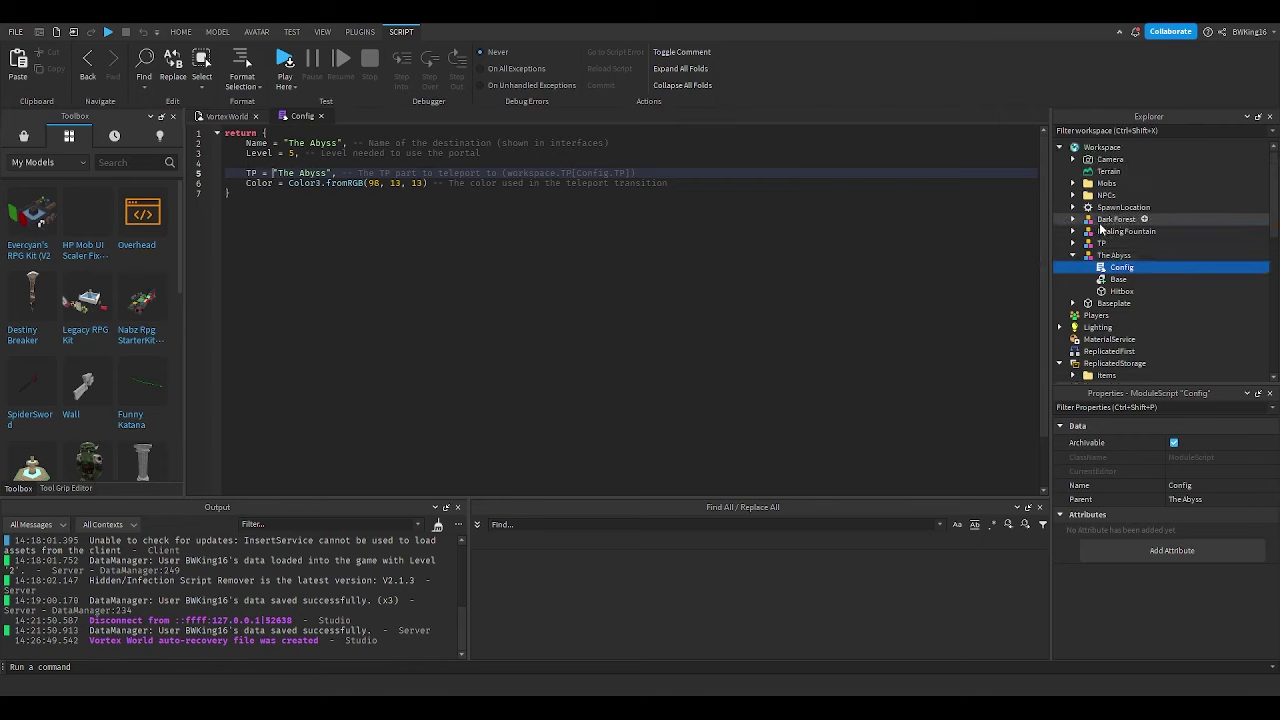
pyautogui.click(1073, 243)
pyautogui.click(1120, 267)
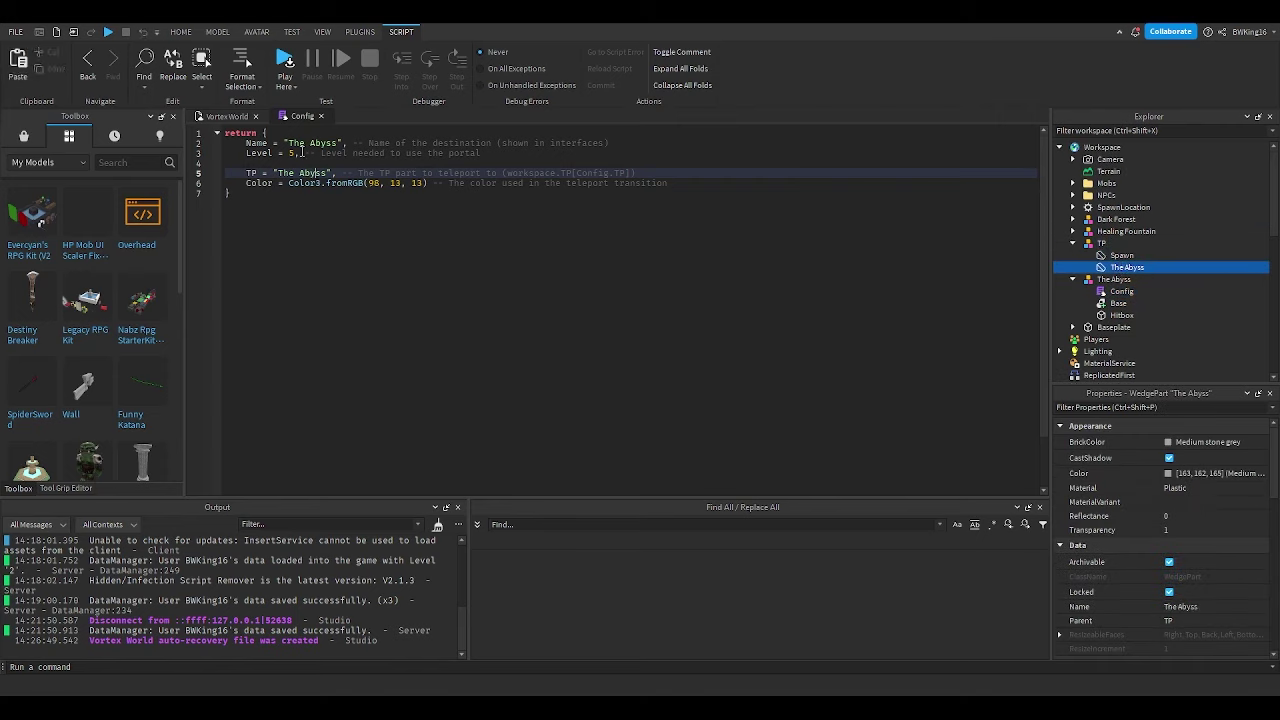
pyautogui.click(320, 116)
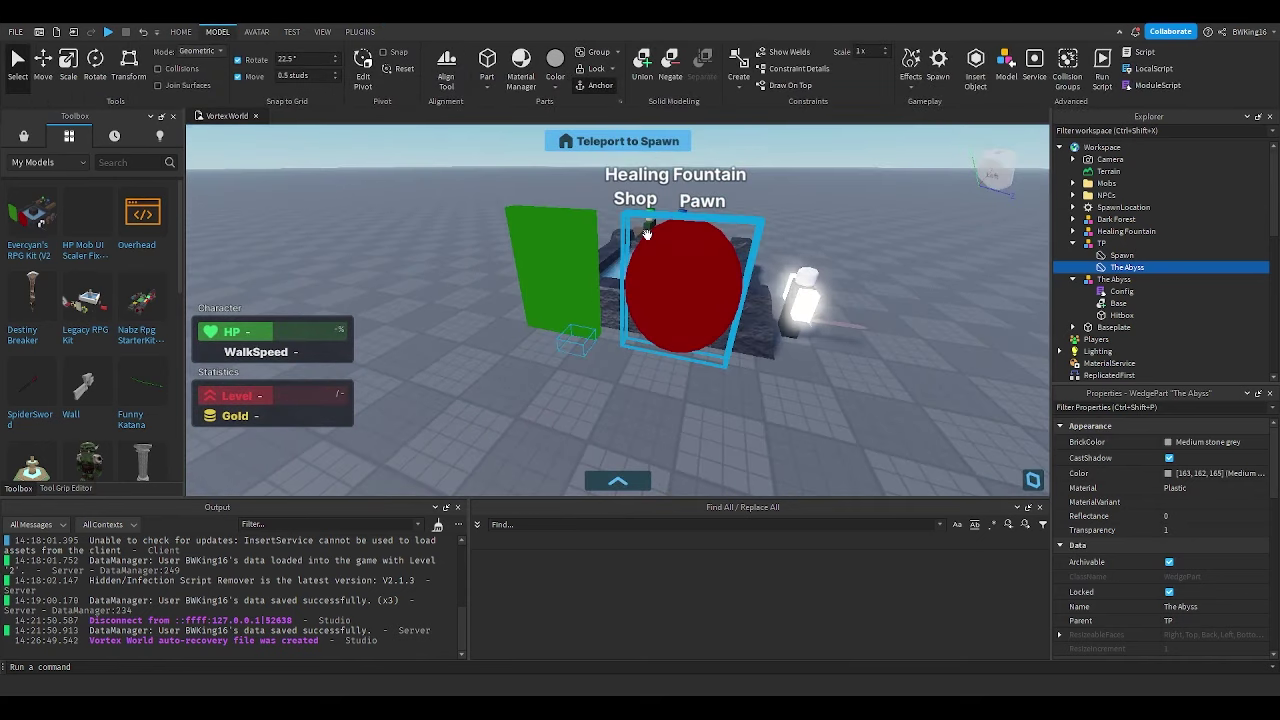
# Duplicate The Abyss teleport part in the TP model and move the copy to open ground away from the portals
pyautogui.hotkey('ctrl', 'd')
pyautogui.click(50, 68)
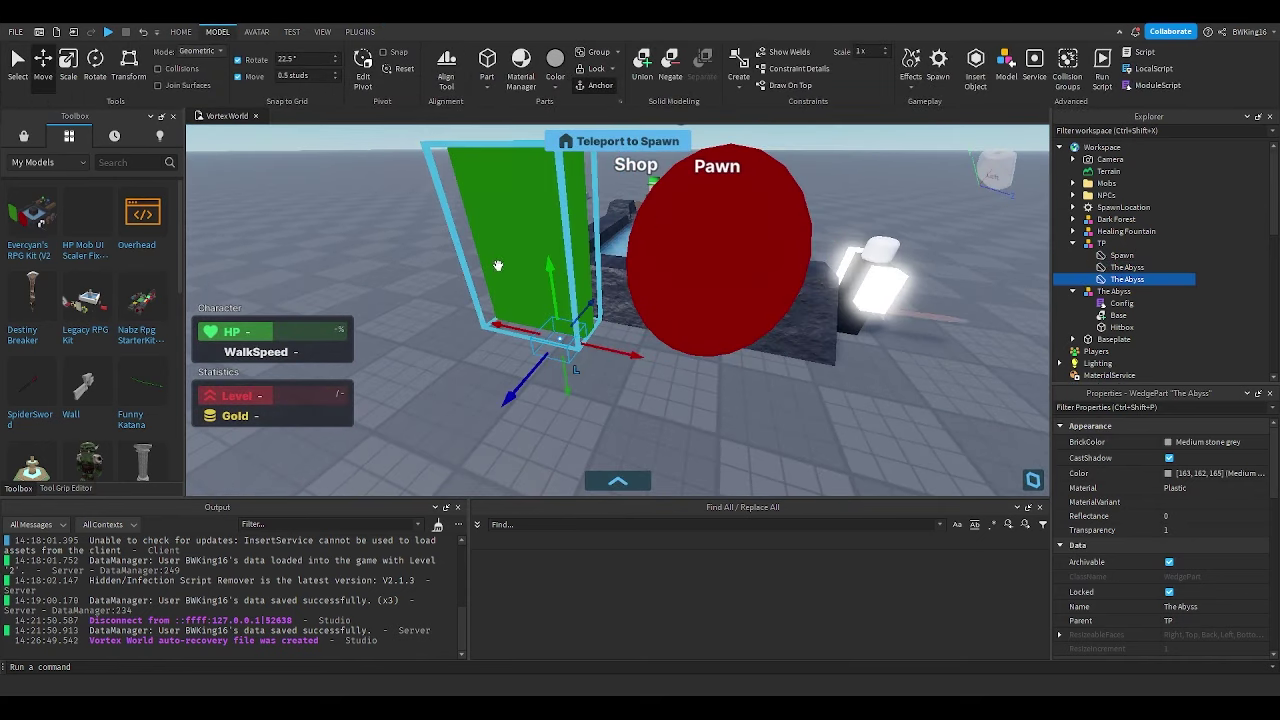
pyautogui.moveTo(496, 321); pyautogui.dragTo(322, 250)
pyautogui.press('a')
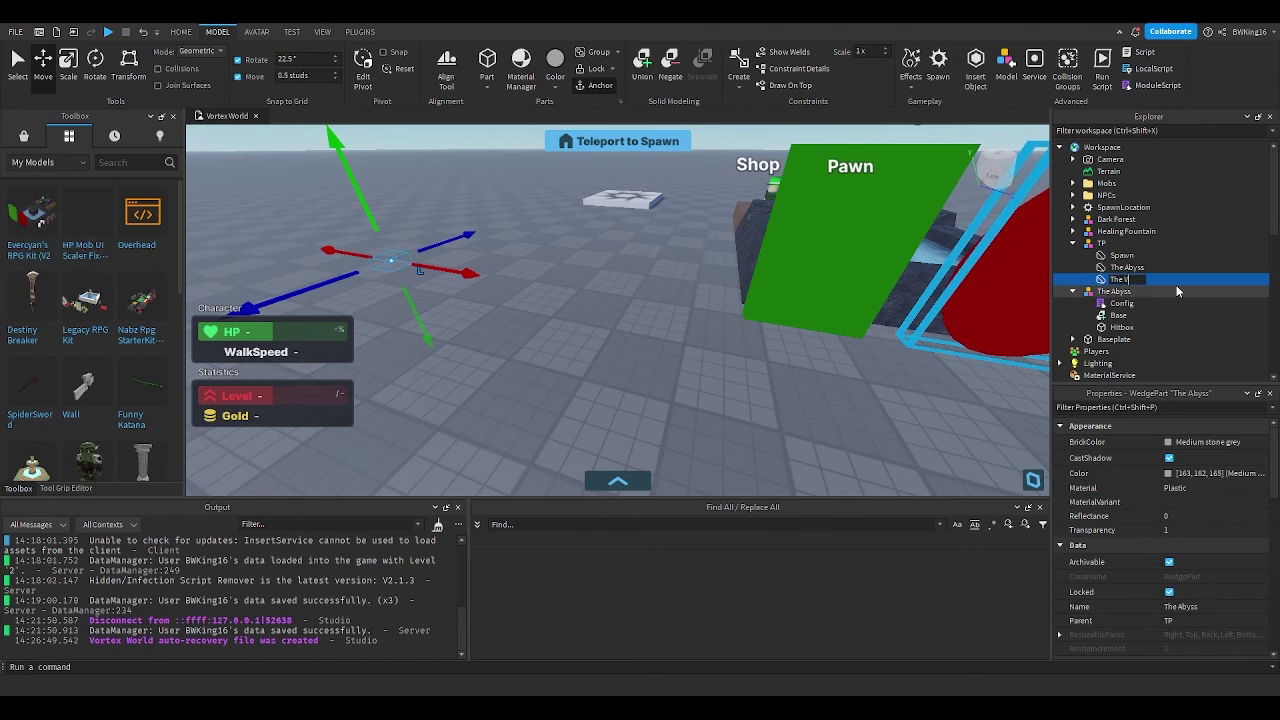
# Rename the duplicated teleport part The Void
pyautogui.write('Void')
pyautogui.press('Return')
pyautogui.moveTo(760, 240); pyautogui.dragTo(800, 257, button='right')
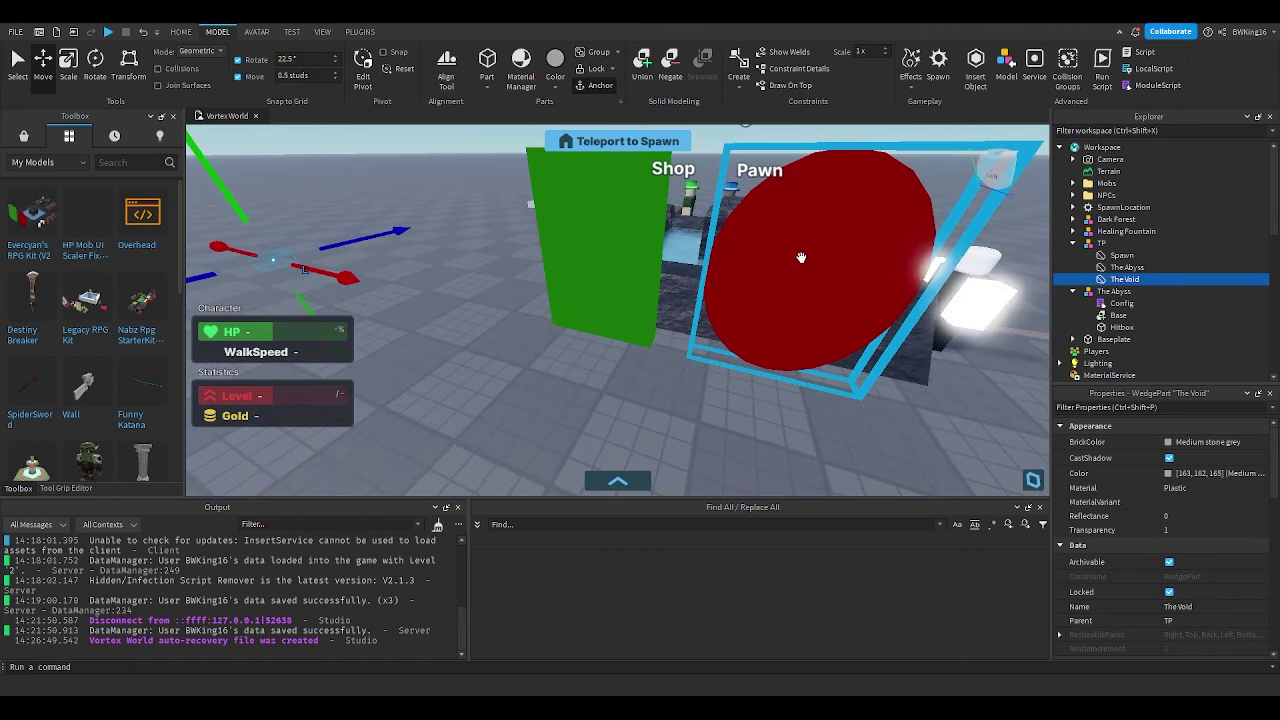
# Duplicate The Abyss portal model and move the copy about 30 studs away along the Z axis
pyautogui.click(1114, 291)
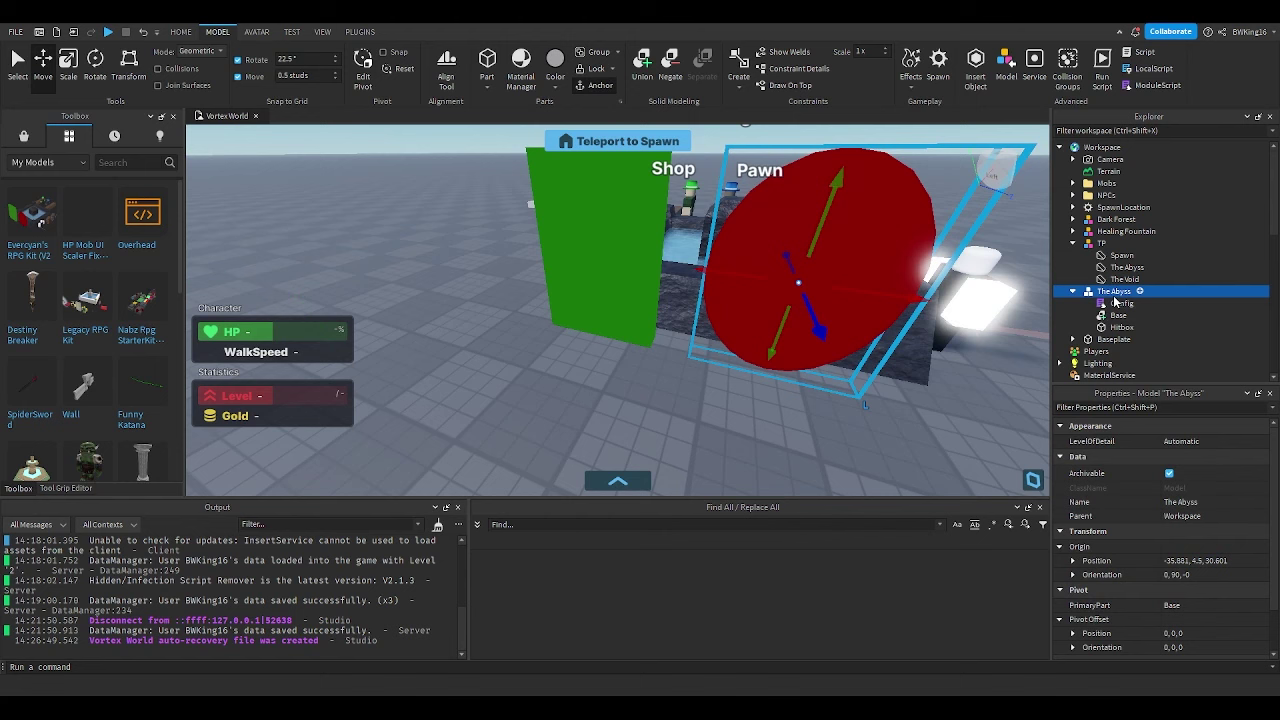
pyautogui.hotkey('ctrl', 'd')
pyautogui.moveTo(880, 296); pyautogui.dragTo(904, 302)
pyautogui.press('d')
pyautogui.moveTo(904, 302); pyautogui.dragTo(935, 306, button='right')
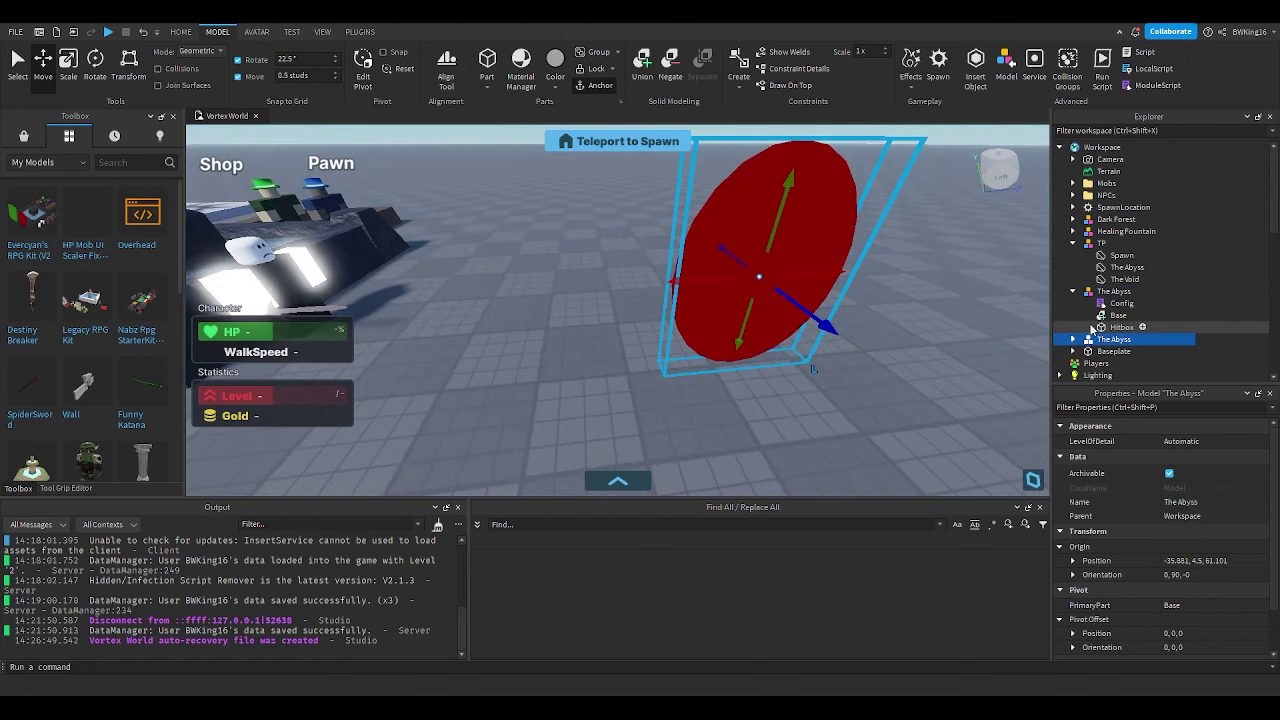
# Expand the copied portal model and select its Base
pyautogui.click(1073, 340)
pyautogui.scroll(-1, 1080, 341)
pyautogui.click(1110, 307)
pyautogui.click(1109, 298)
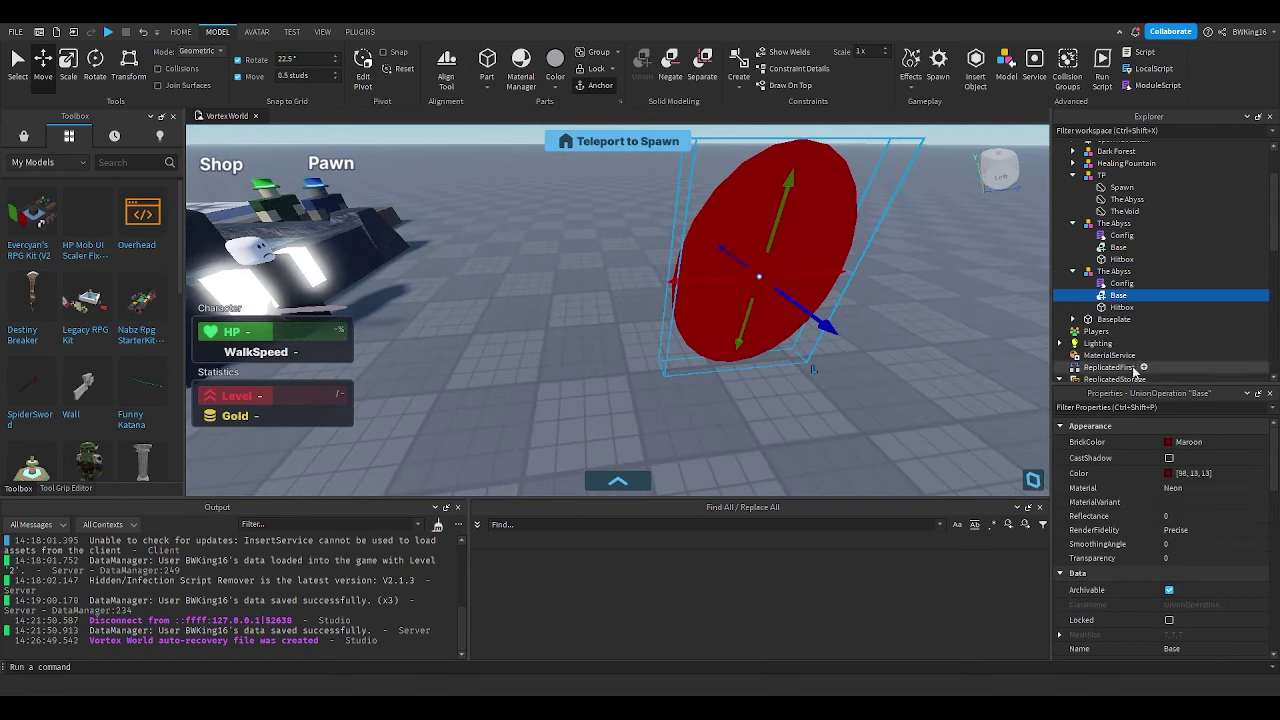
pyautogui.click(1169, 474)
pyautogui.click(751, 284)
pyautogui.moveTo(751, 284); pyautogui.dragTo(729, 280)
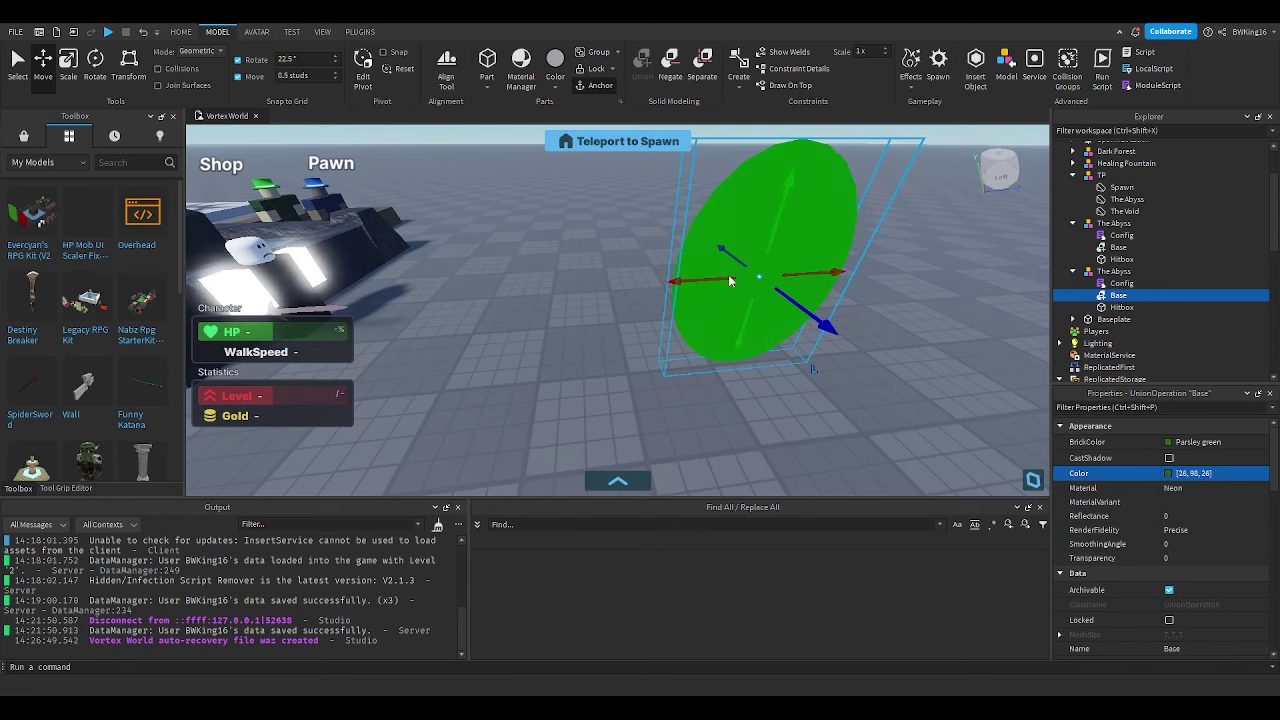
pyautogui.click(793, 476)
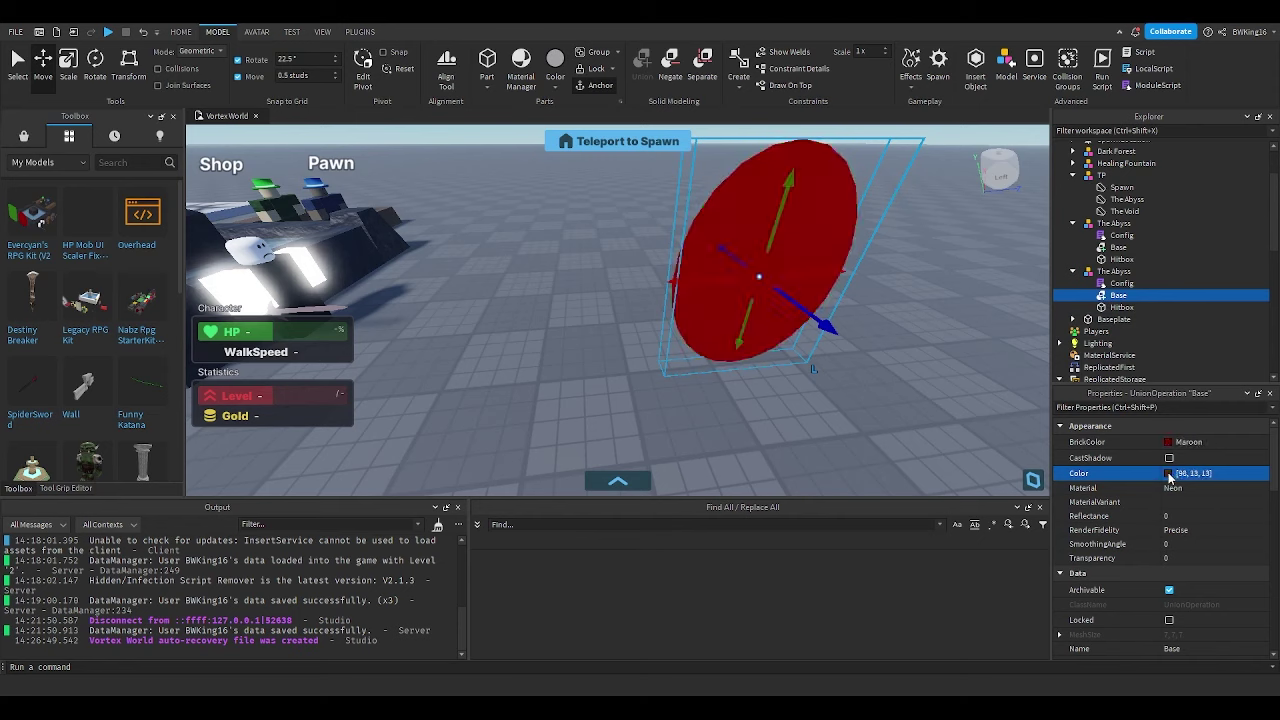
# Set the copied portal Base's color to the dark purple 28, 14, 50
pyautogui.moveTo(734, 312); pyautogui.dragTo(673, 280)
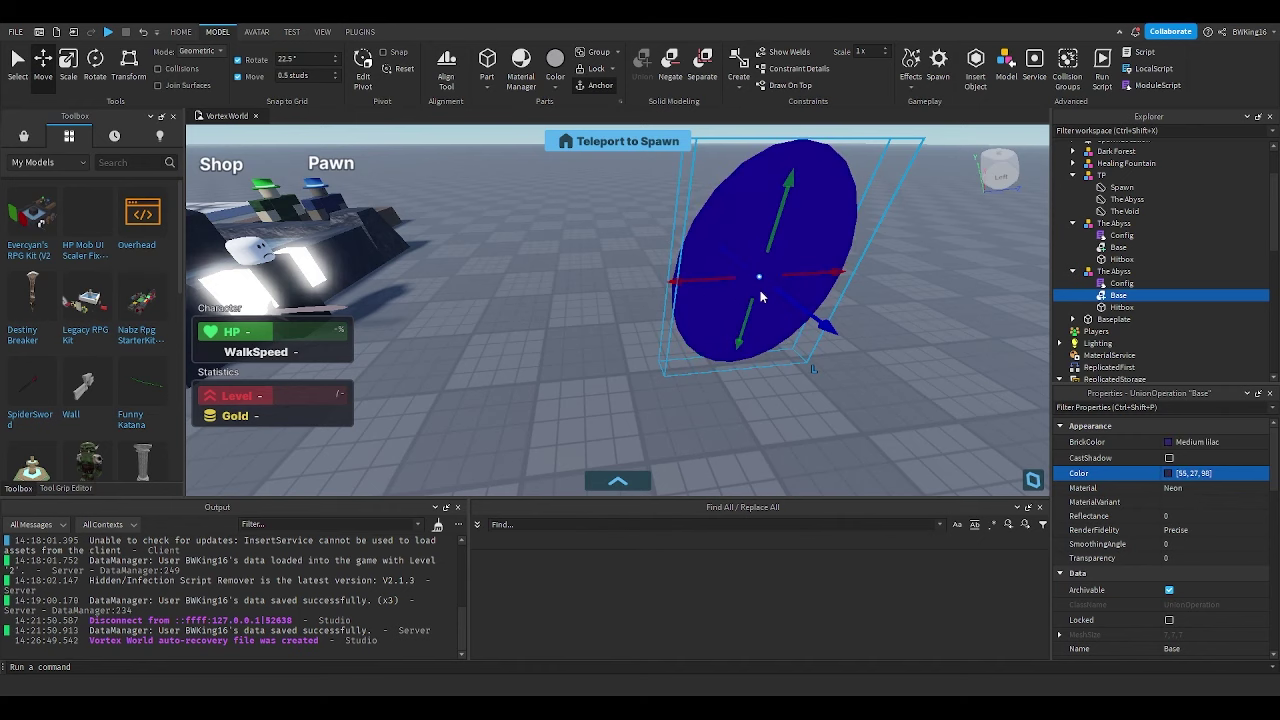
pyautogui.moveTo(799, 319); pyautogui.dragTo(797, 350)
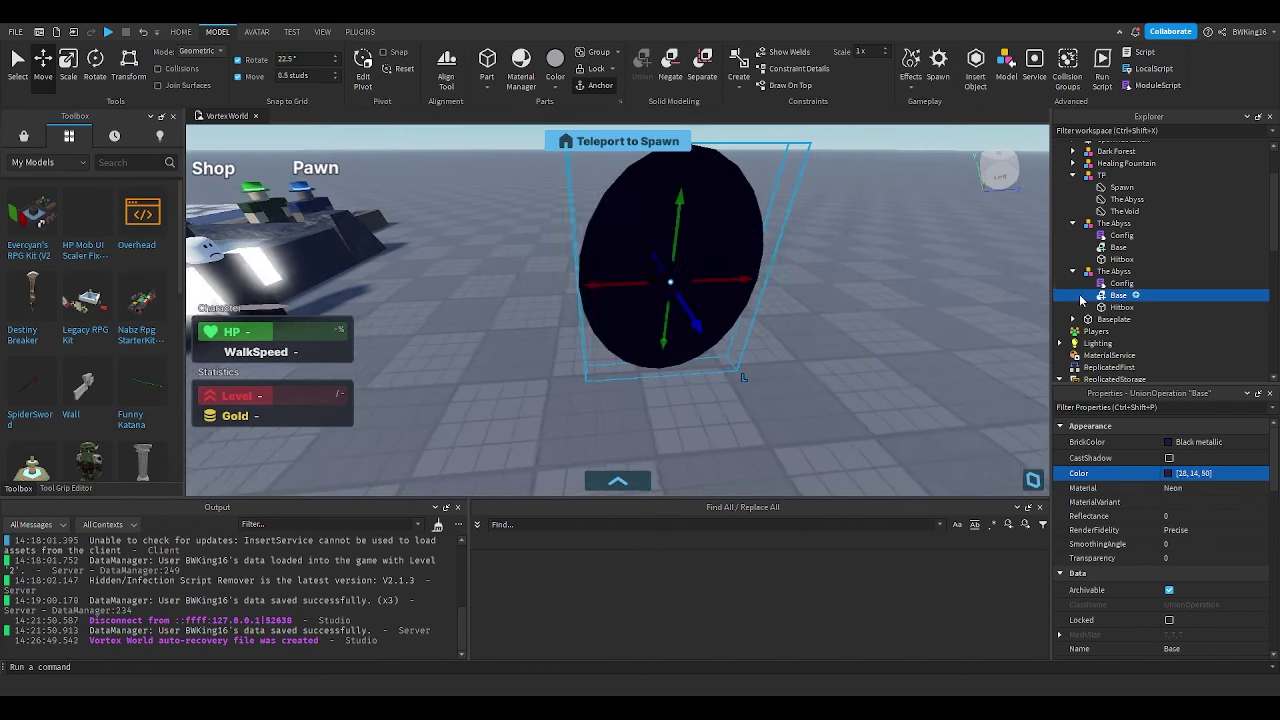
# Open the copied portal's Config script and set both Name and TP to "The Void"
pyautogui.doubleClick(1119, 284)
pyautogui.doubleClick(325, 143)
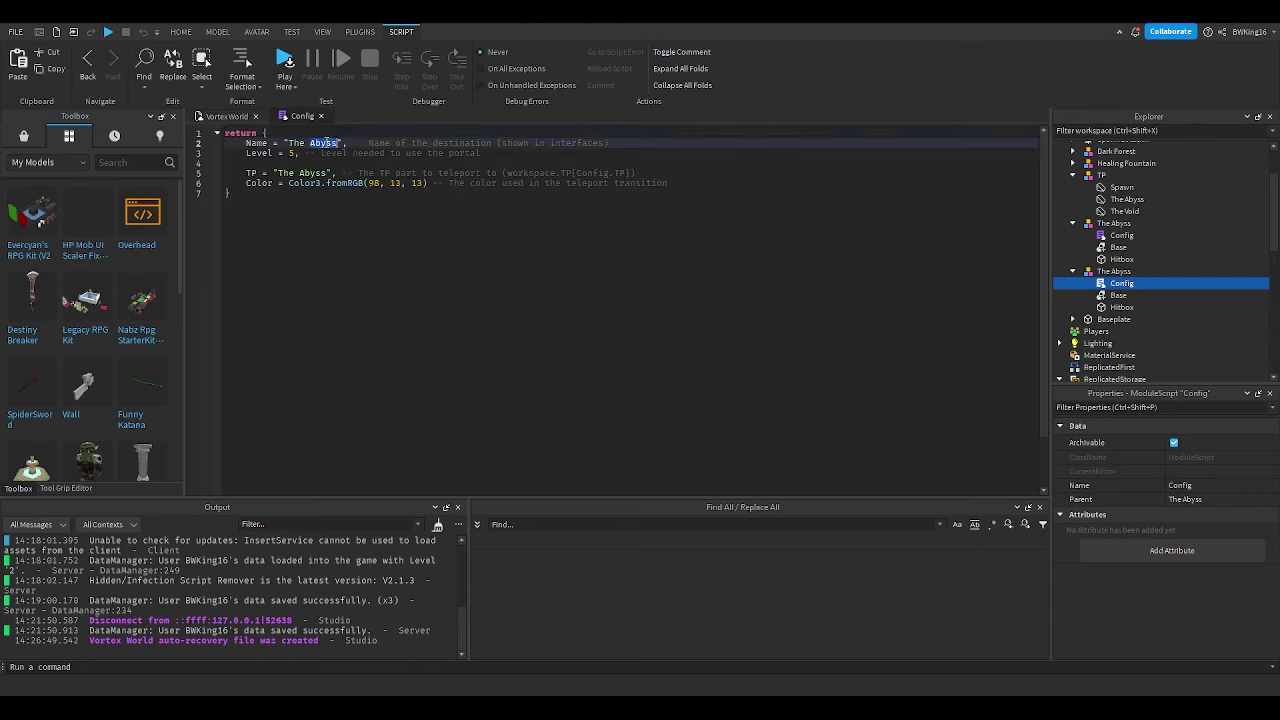
pyautogui.write('Void')
pyautogui.click(311, 172)
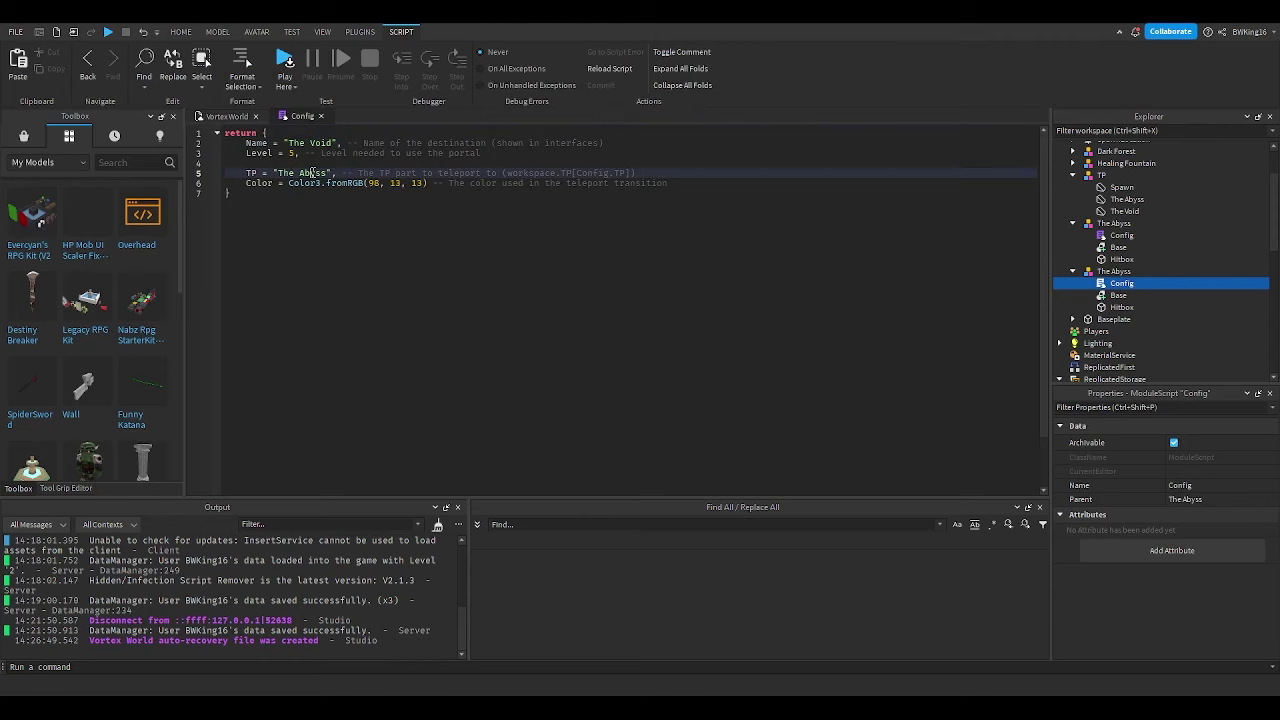
pyautogui.write('Void')
# Replace the Config script's Color values with the Base's color 28, 14, 50 and close the script
pyautogui.click(386, 183)
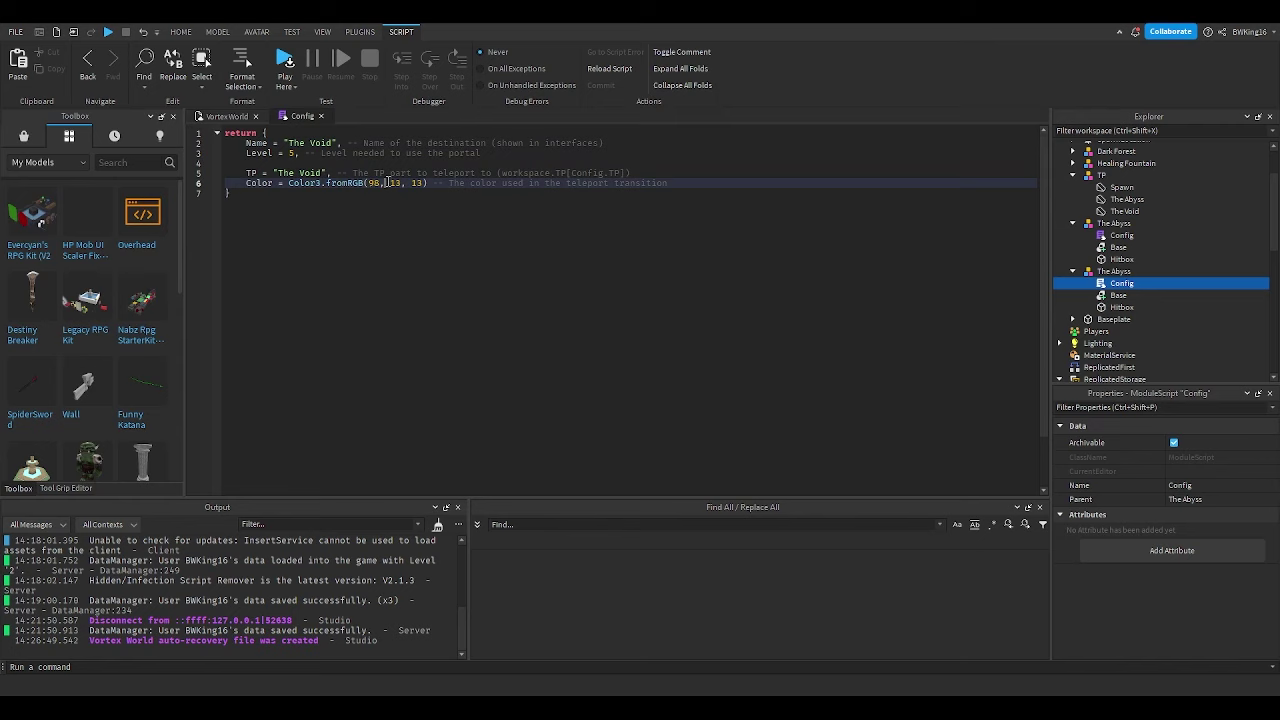
pyautogui.click(1118, 295)
pyautogui.click(1217, 473)
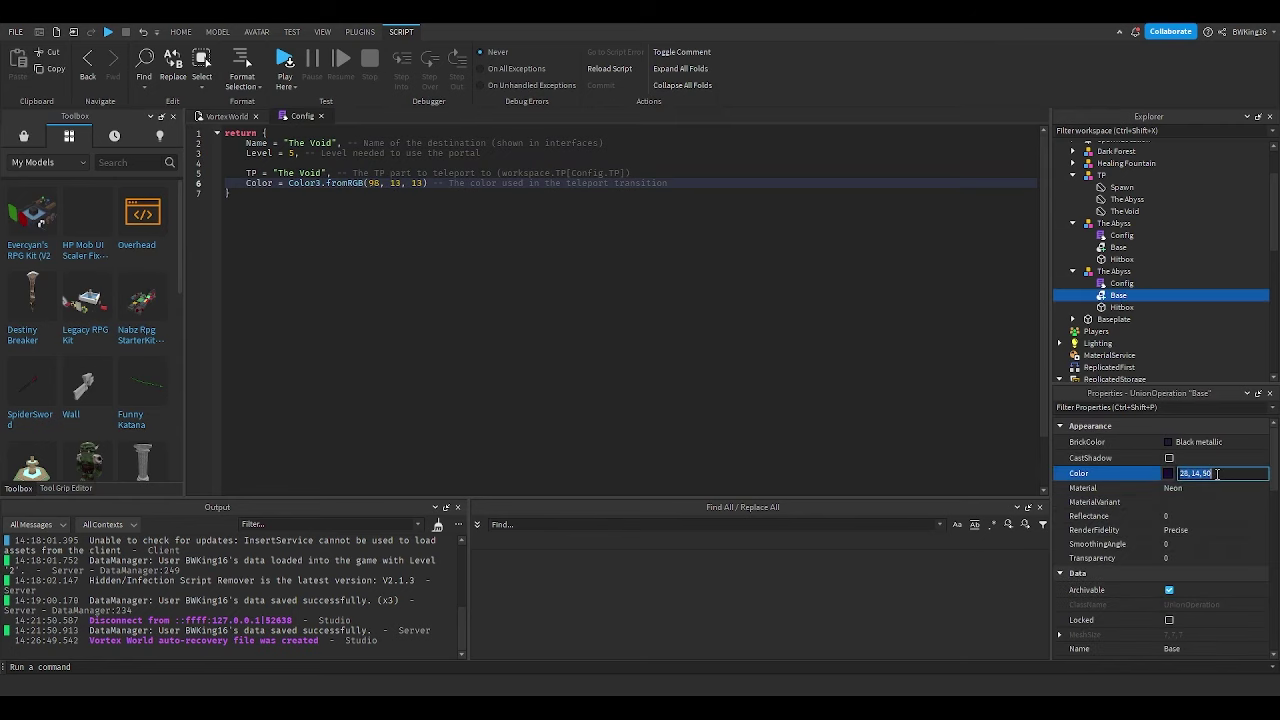
pyautogui.moveTo(369, 183); pyautogui.dragTo(420, 183)
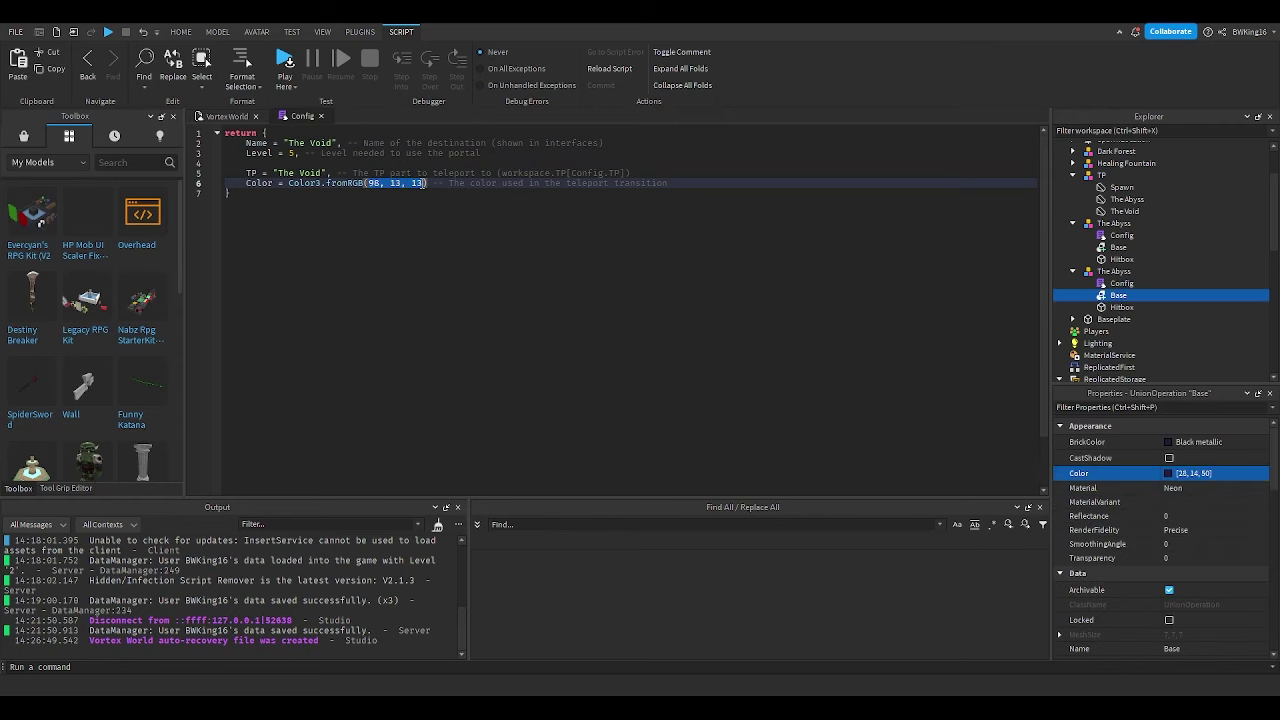
pyautogui.click(322, 116)
# Playtest the game, view The Abyss and The Void portals and their labels, and stop the test
pyautogui.click(509, 143)
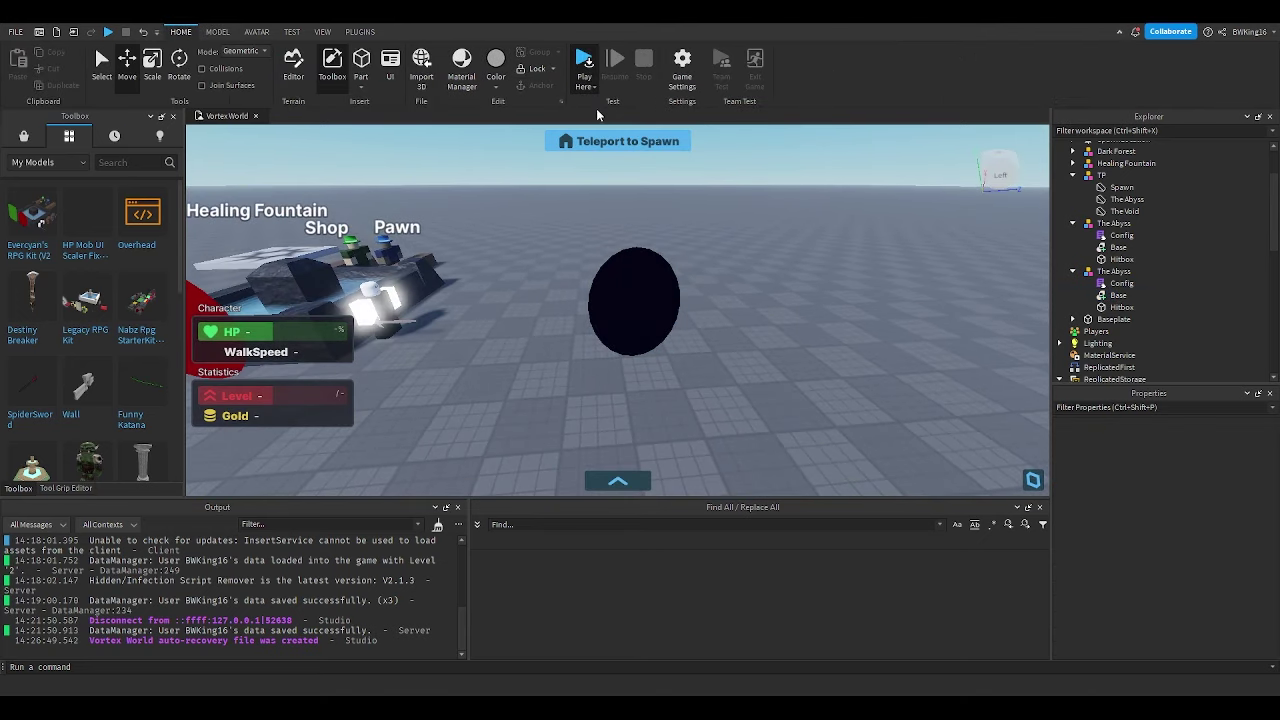
pyautogui.click(584, 62)
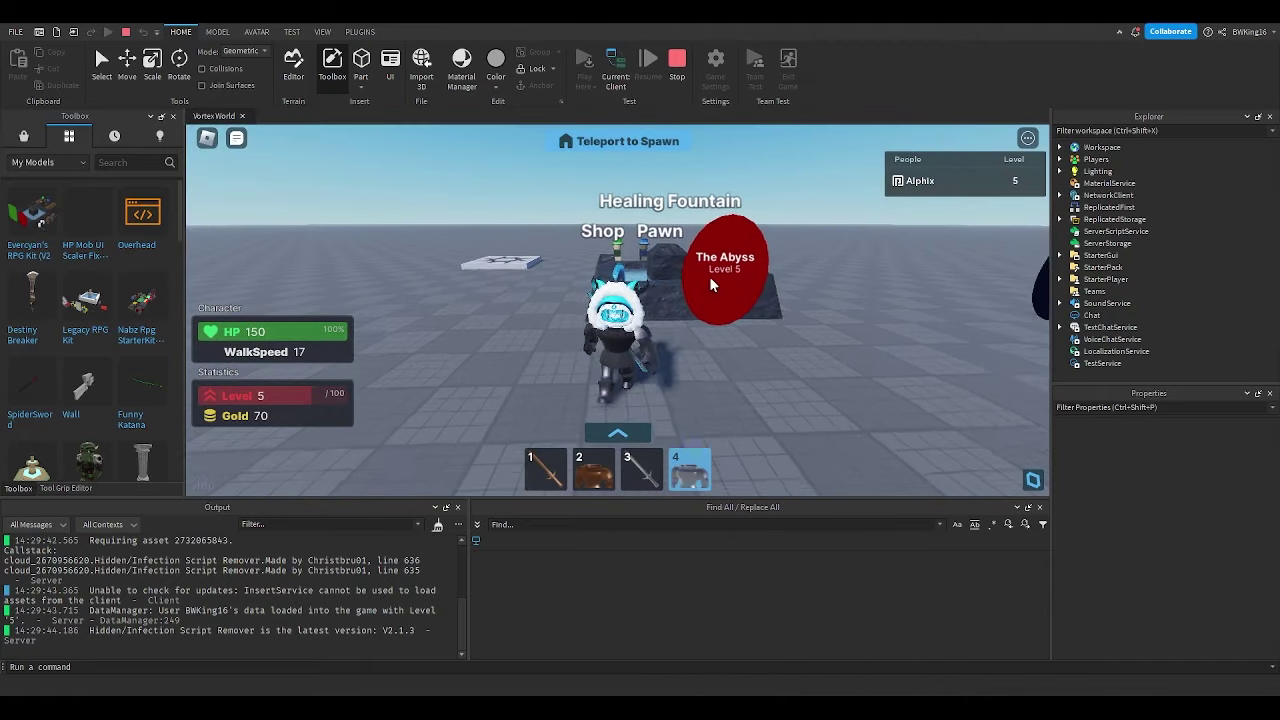
pyautogui.moveTo(710, 278); pyautogui.dragTo(712, 278, button='right')
pyautogui.press('s')
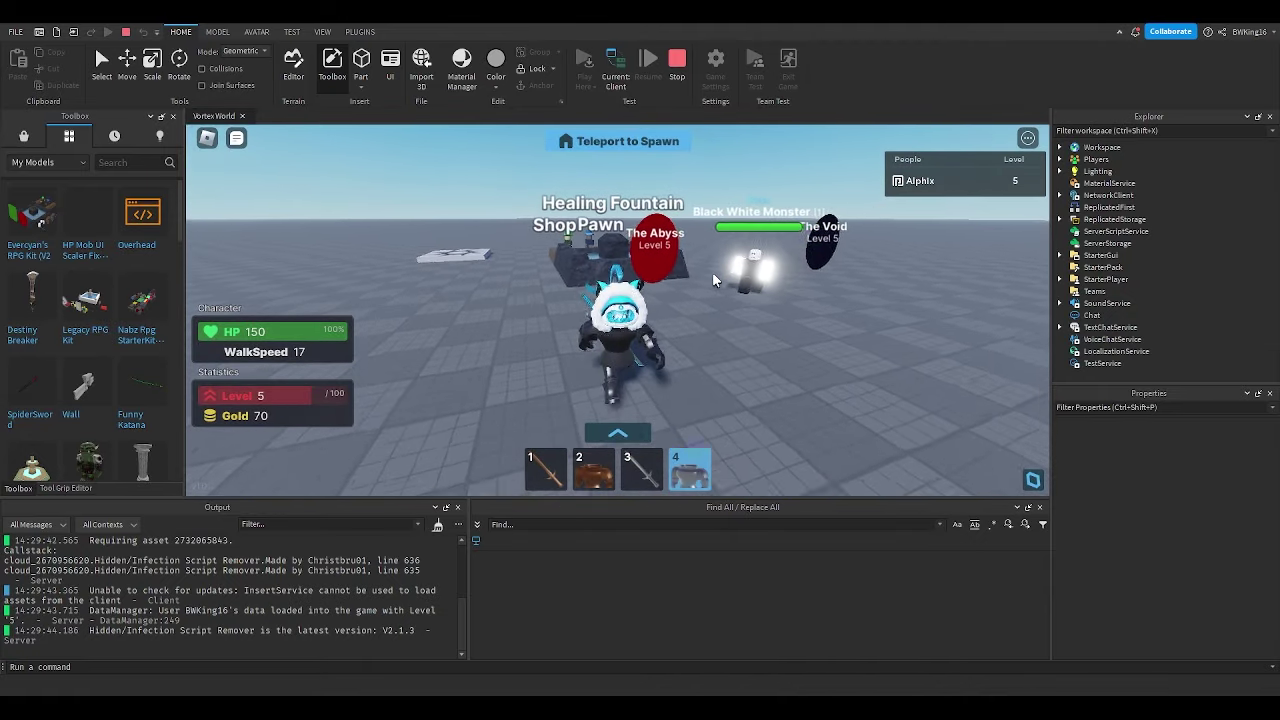
pyautogui.scroll(5, 714, 280)
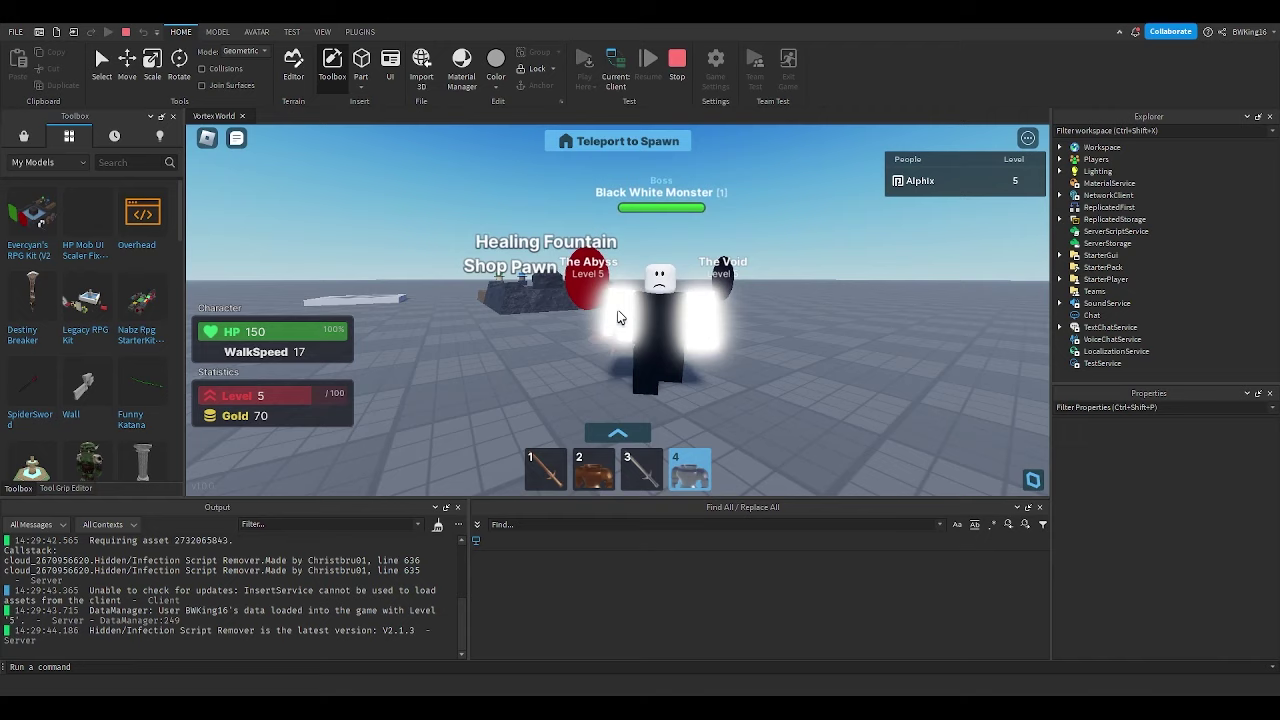
pyautogui.scroll(-5, 618, 317)
pyautogui.press('d')
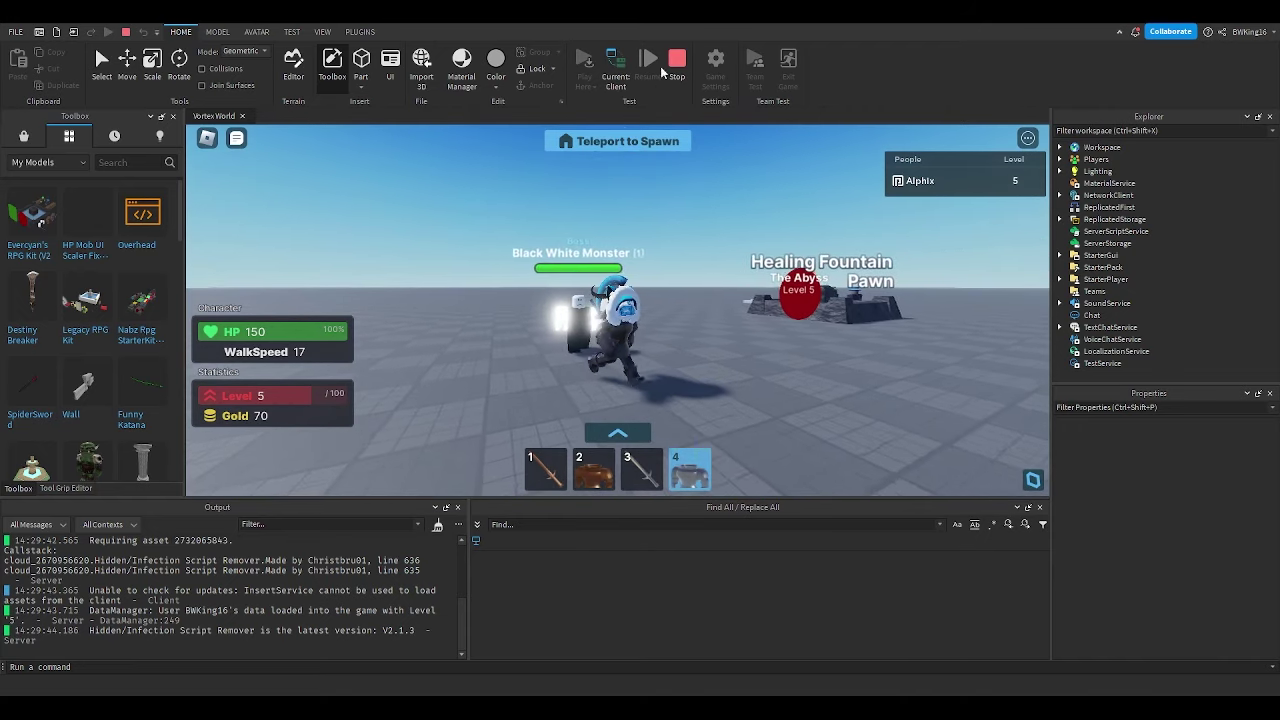
pyautogui.click(671, 65)
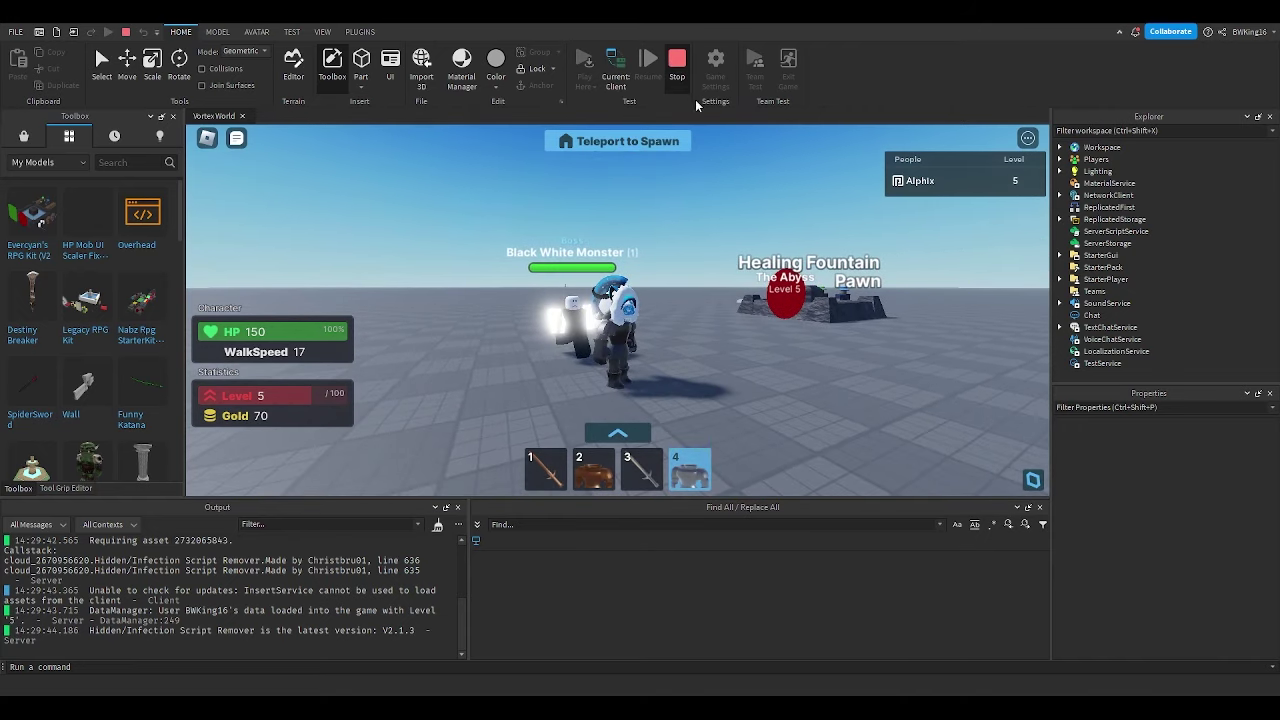
# Rename the copied portal model in the Workspace The Void
pyautogui.moveTo(821, 315); pyautogui.dragTo(858, 306, button='right')
pyautogui.press('w')
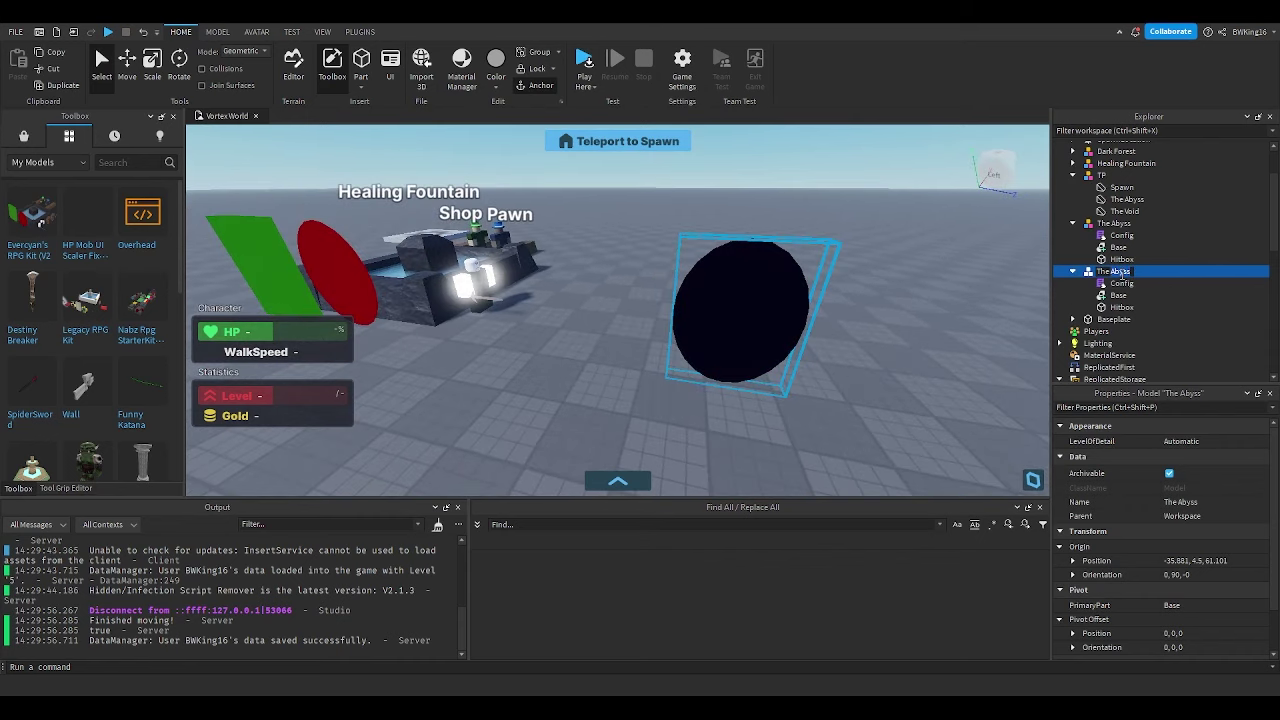
pyautogui.click(660, 181)
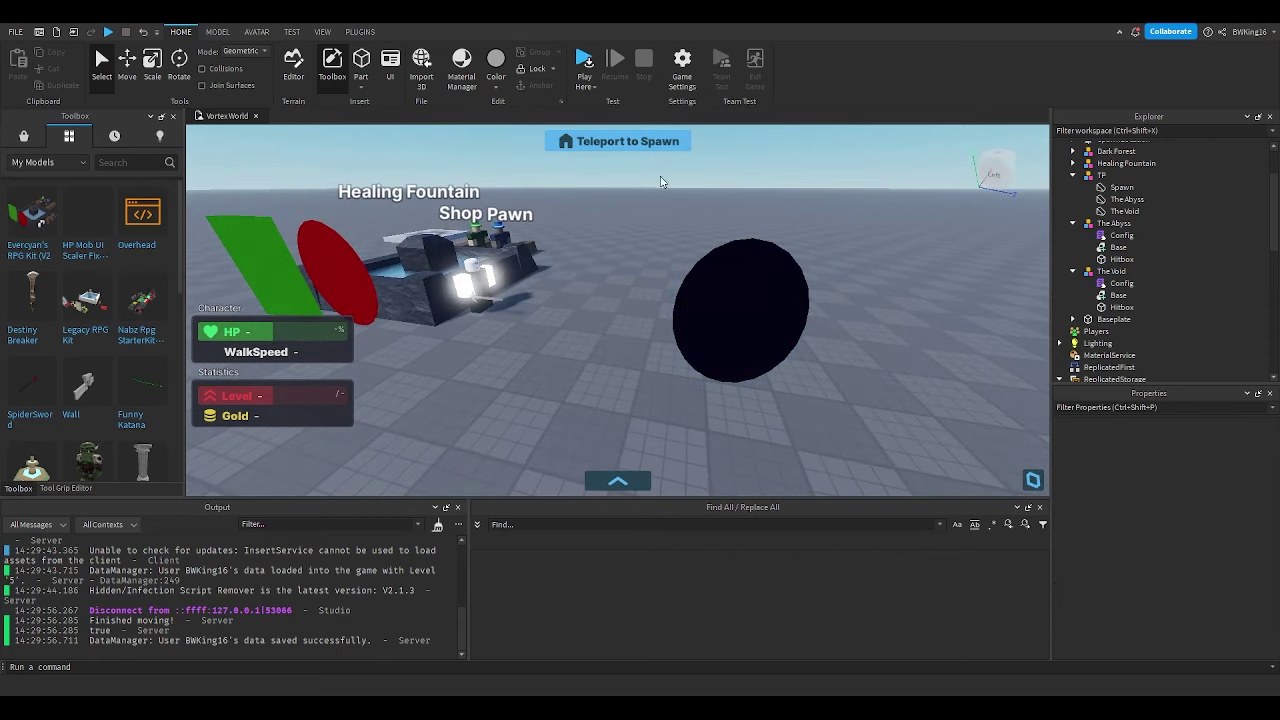
# Start another playtest and look over the portals around the Healing Fountain
pyautogui.click(578, 80)
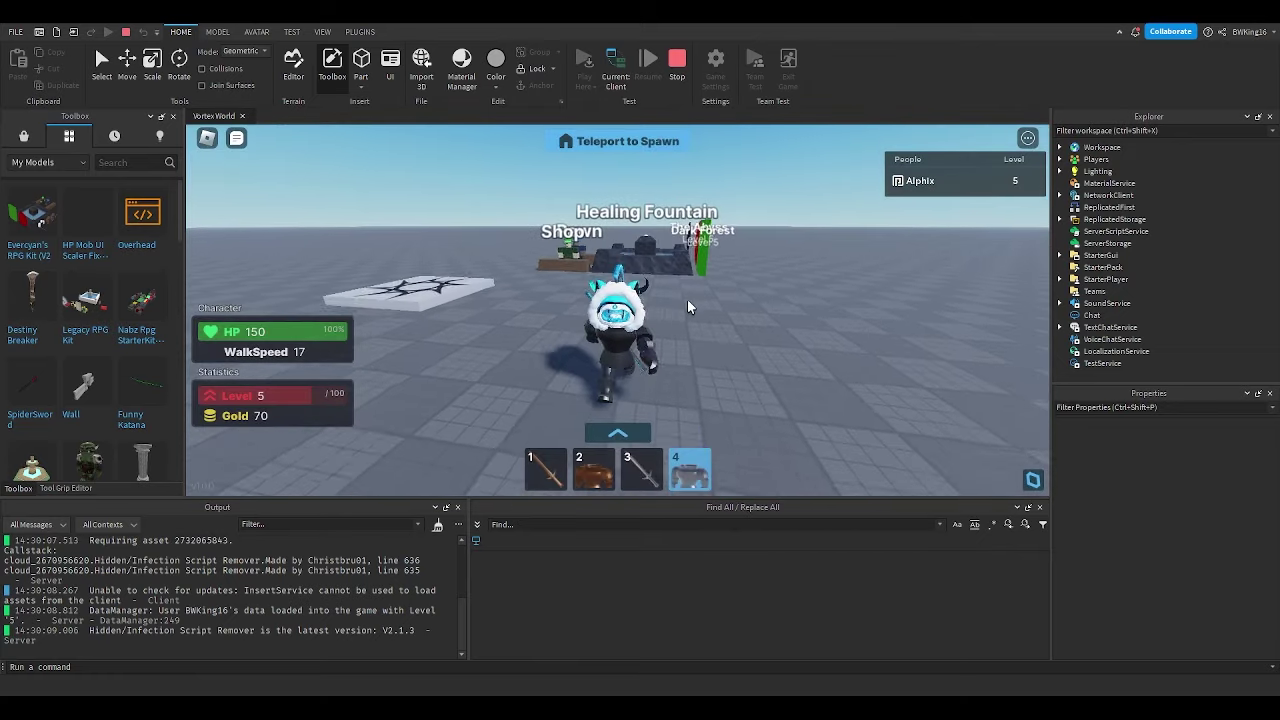
pyautogui.press('w')
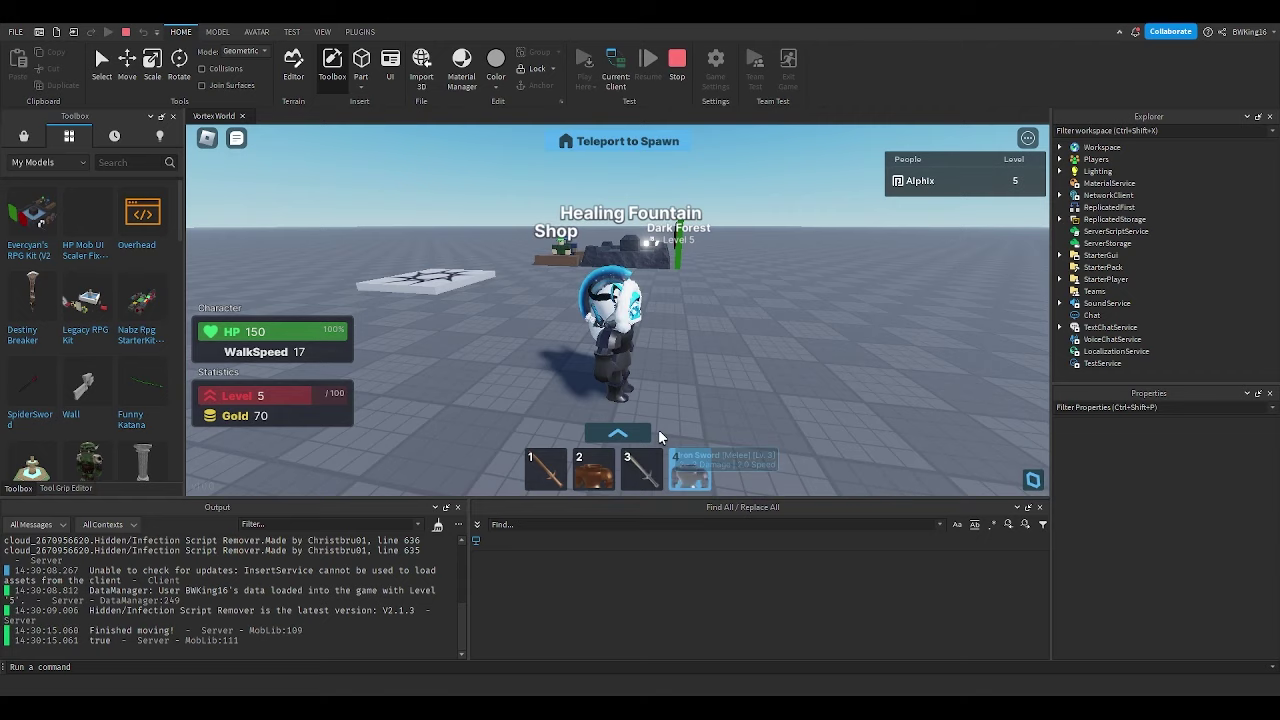
pyautogui.moveTo(670, 353); pyautogui.dragTo(670, 353, button='right')
pyautogui.scroll(-5, 671, 353)
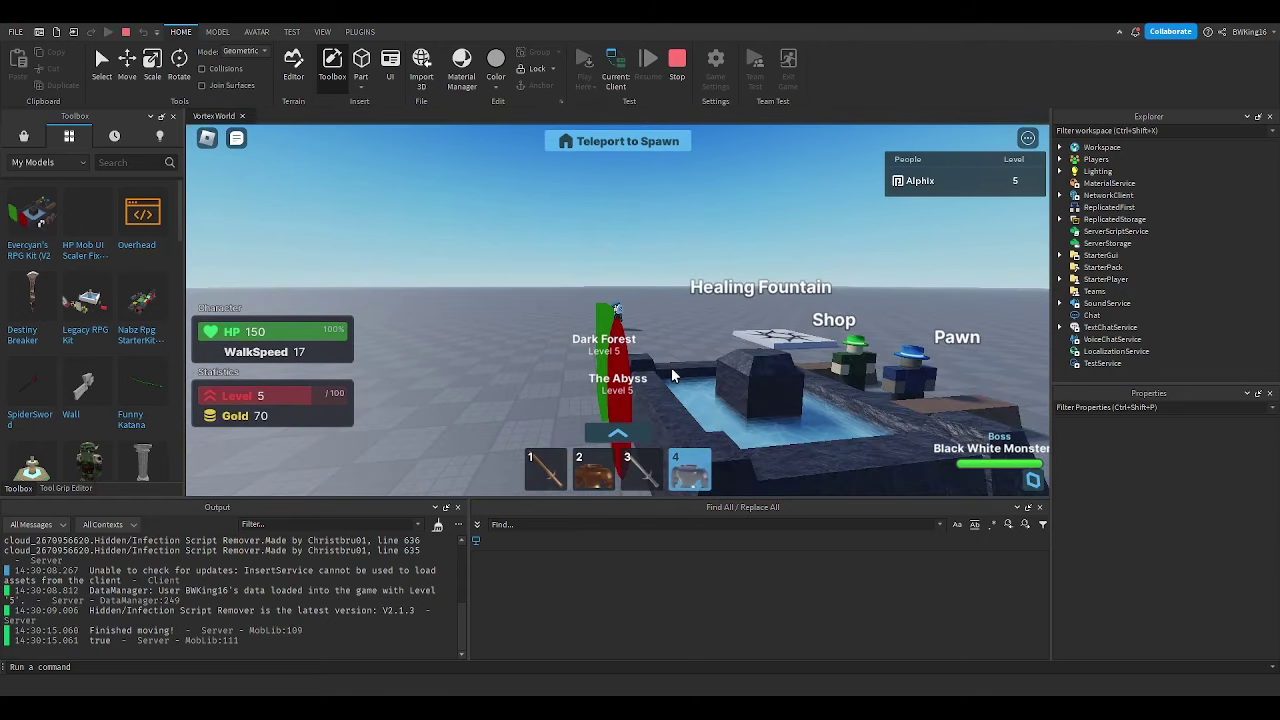
# Equip the sword and armor in hotbar slots 1 and 2, try the sword and end the playtest
pyautogui.click(649, 466)
pyautogui.click(597, 474)
pyautogui.click(550, 473)
pyautogui.moveTo(608, 327); pyautogui.dragTo(611, 323, button='right')
pyautogui.scroll(5, 611, 323)
pyautogui.scroll(3, 611, 323)
pyautogui.click(611, 323)
pyautogui.click(611, 323)
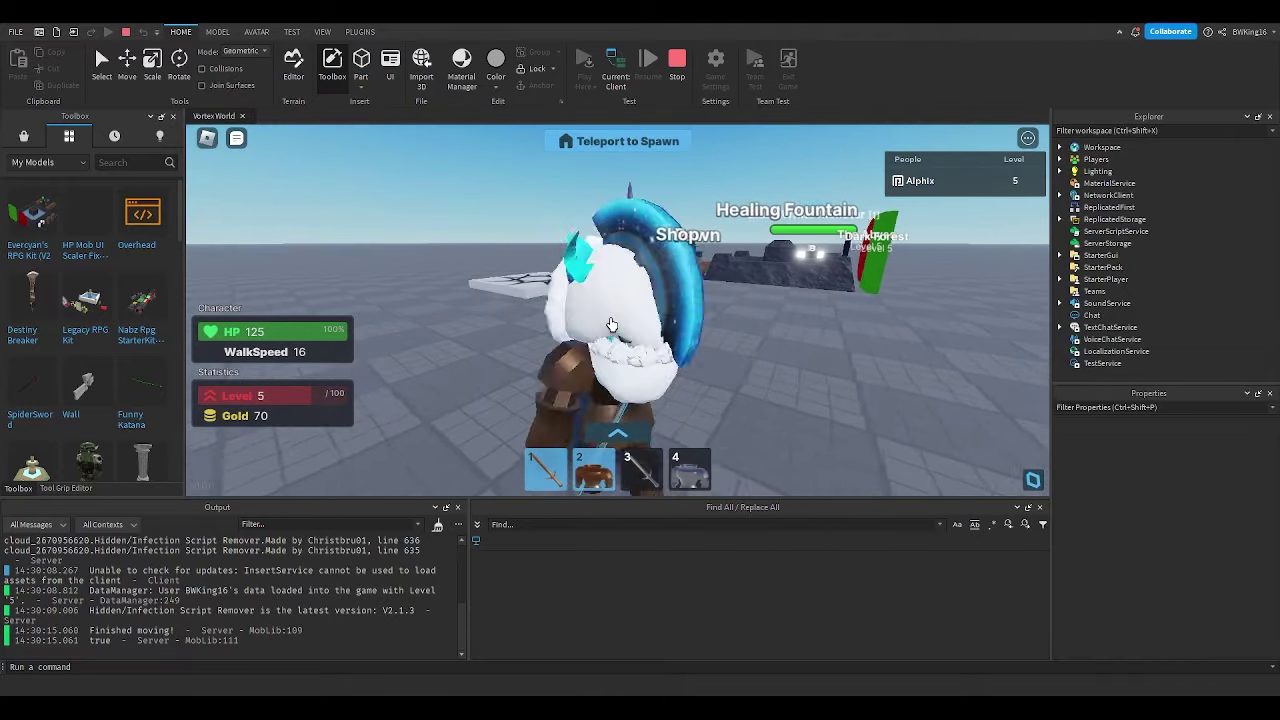
pyautogui.click(611, 323)
pyautogui.moveTo(611, 323); pyautogui.dragTo(611, 323, button='right')
pyautogui.click(611, 323)
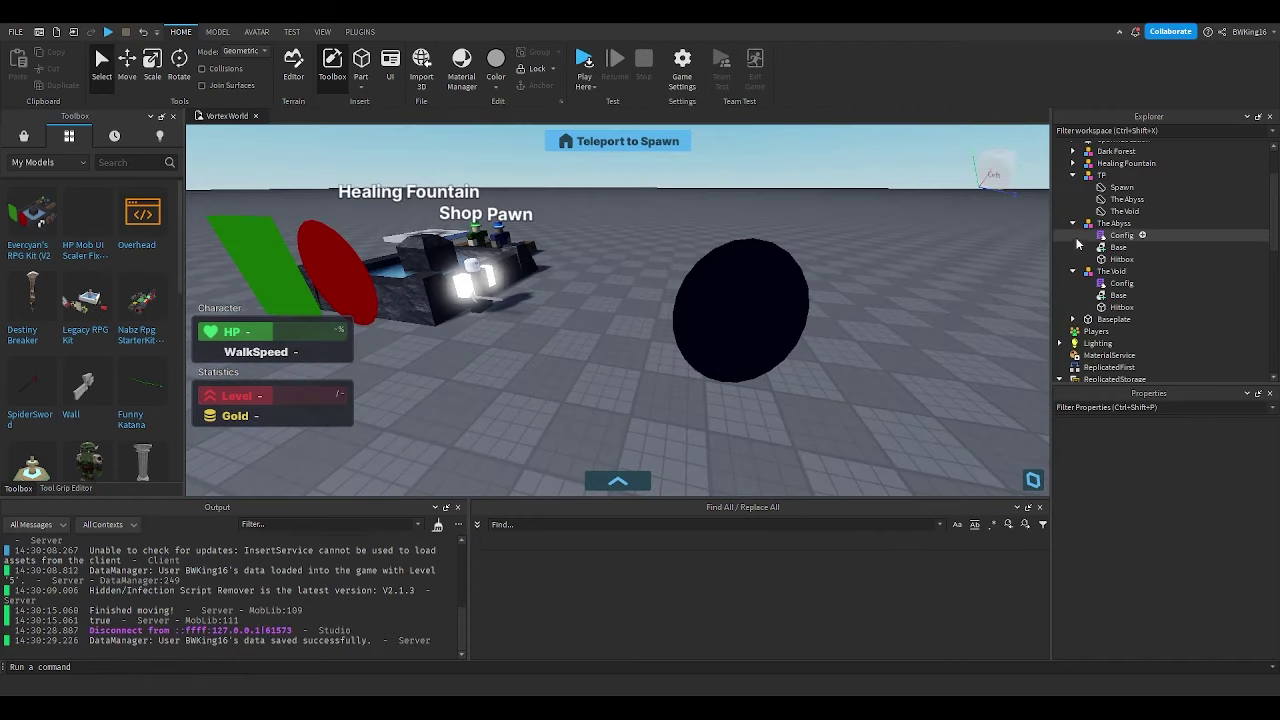
# Collapse the TP, The Abyss and The Void models in the Workspace
pyautogui.scroll(1, 1077, 241)
pyautogui.click(1074, 211)
pyautogui.click(1074, 221)
pyautogui.click(1074, 233)
pyautogui.scroll(-2, 1076, 237)
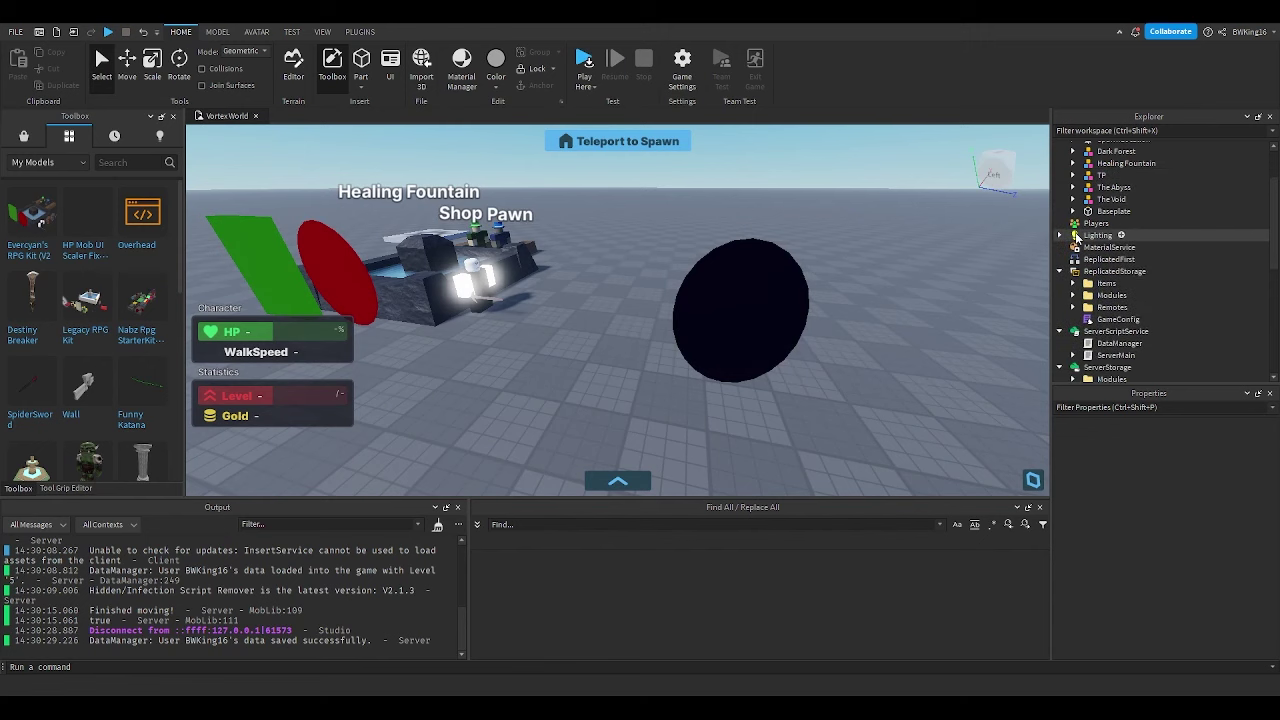
# Expand the Items folder in ReplicatedStorage and examine the armor sets in its Armor folder
pyautogui.scroll(1, 1076, 248)
pyautogui.doubleClick(1105, 283)
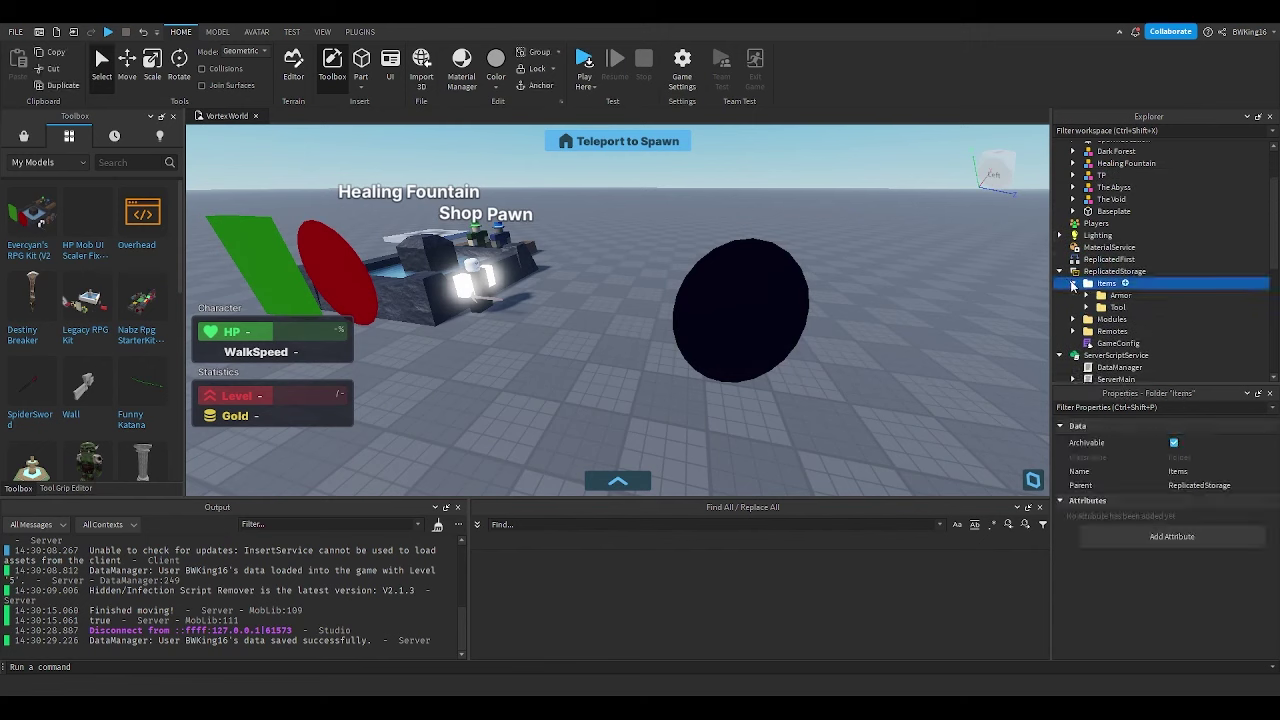
pyautogui.scroll(-1, 1085, 290)
pyautogui.click(1087, 261)
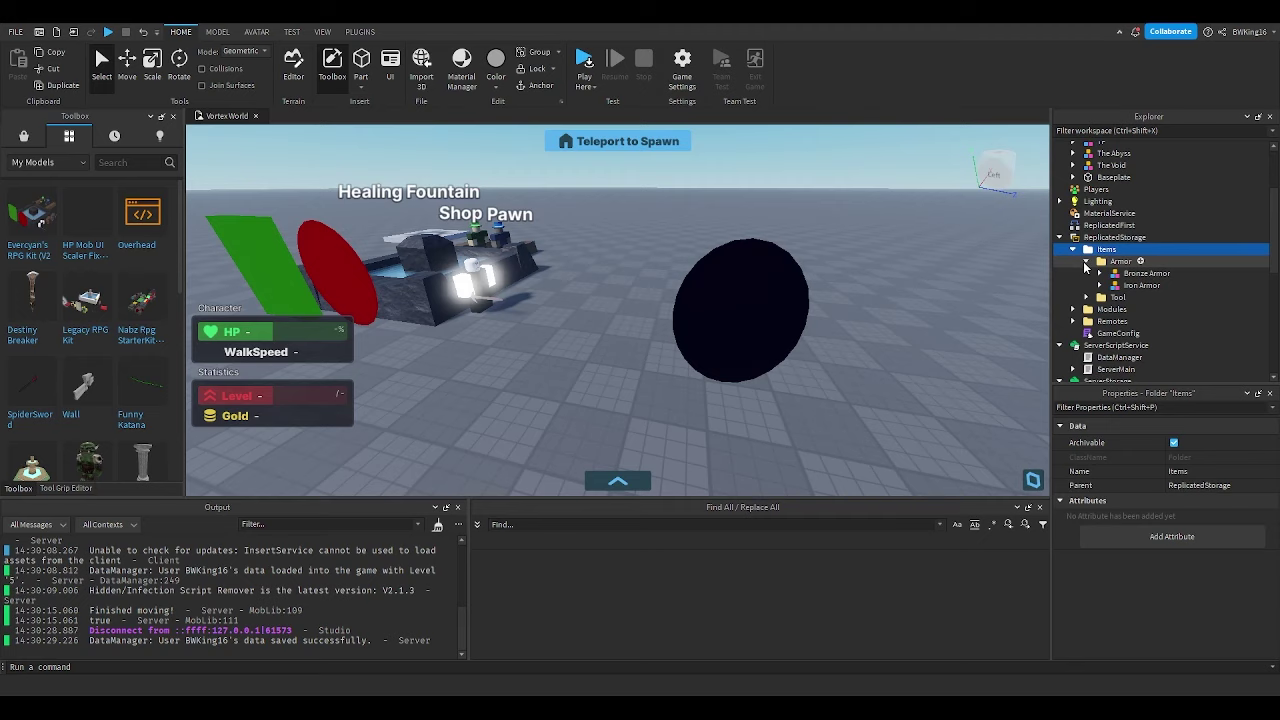
pyautogui.click(1087, 261)
# Expand the Tool folder inside Items and examine the contents of the Bronze Sword
pyautogui.click(1117, 273)
pyautogui.press('f')
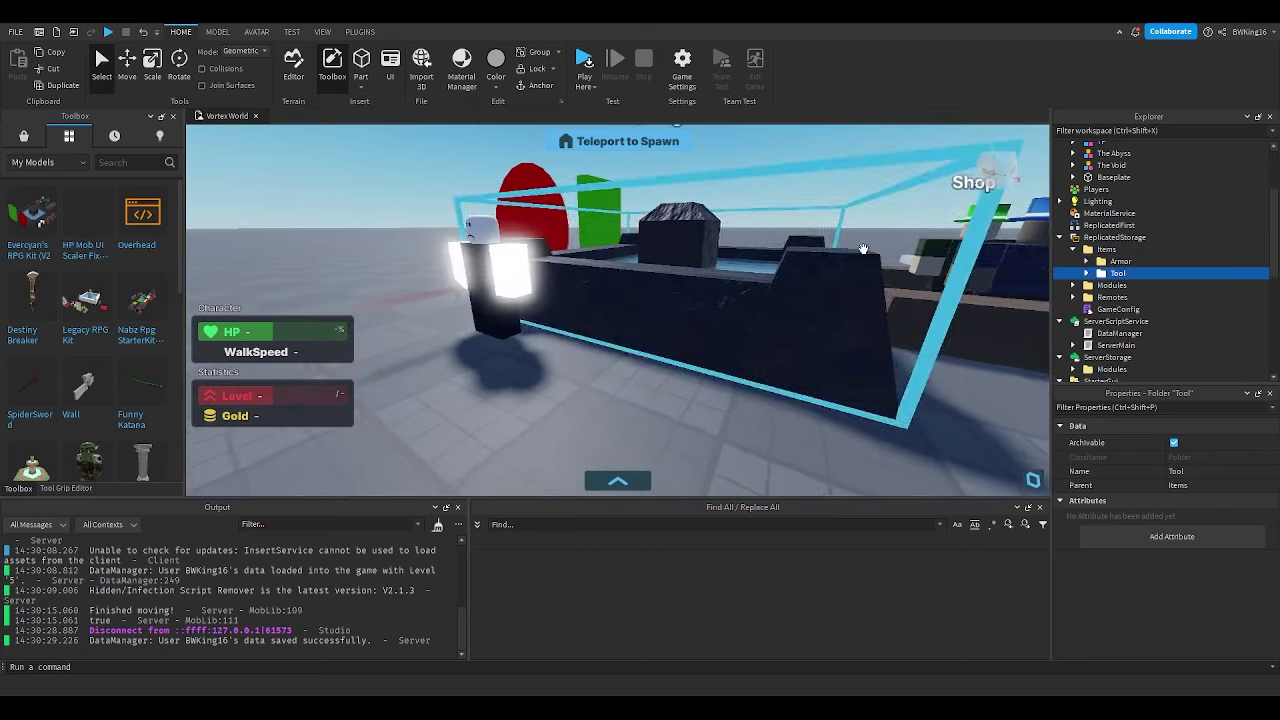
pyautogui.scroll(-5, 863, 249)
pyautogui.moveTo(838, 239); pyautogui.dragTo(838, 239, button='right')
pyautogui.scroll(5, 838, 239)
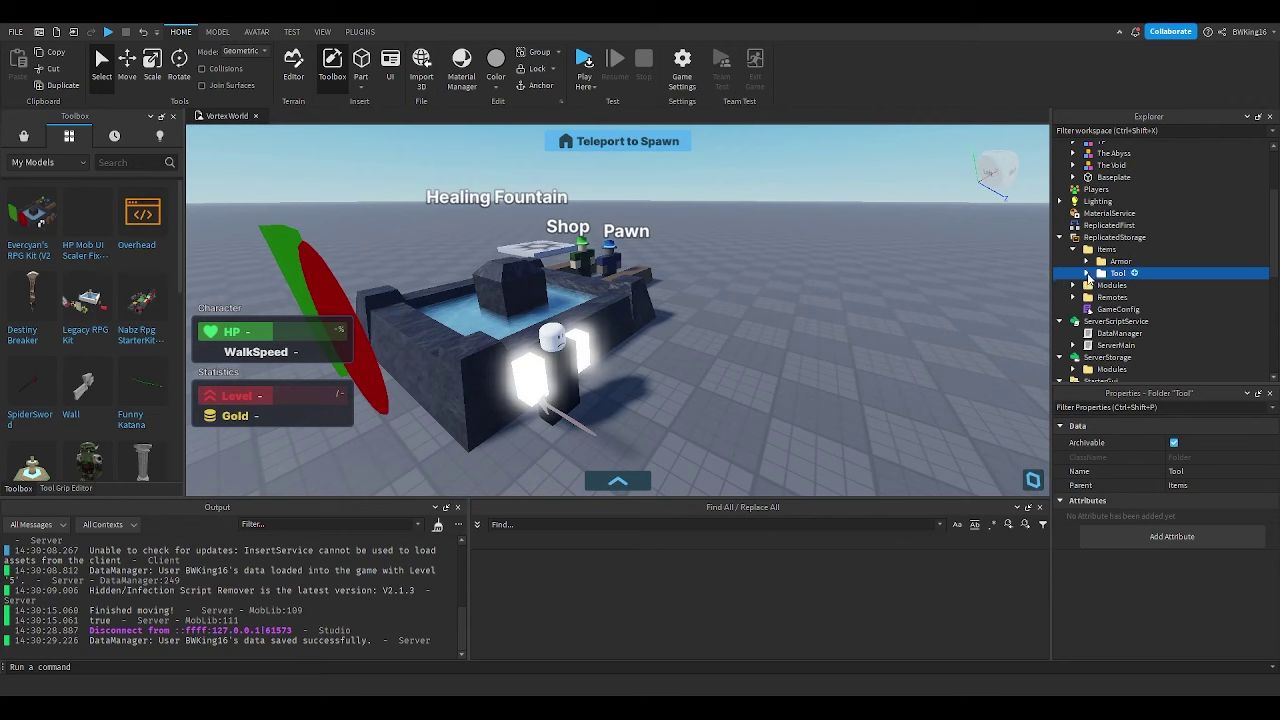
pyautogui.click(1087, 273)
pyautogui.scroll(-1, 1090, 274)
pyautogui.click(1100, 252)
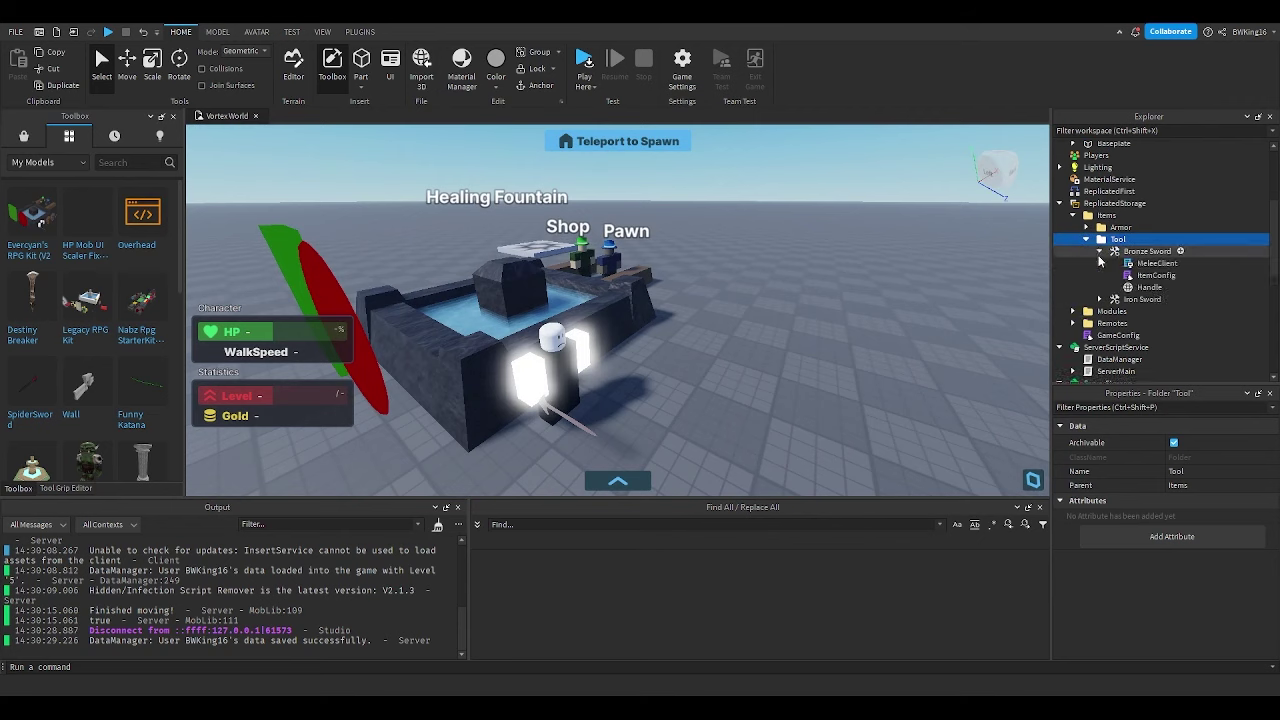
pyautogui.click(1100, 253)
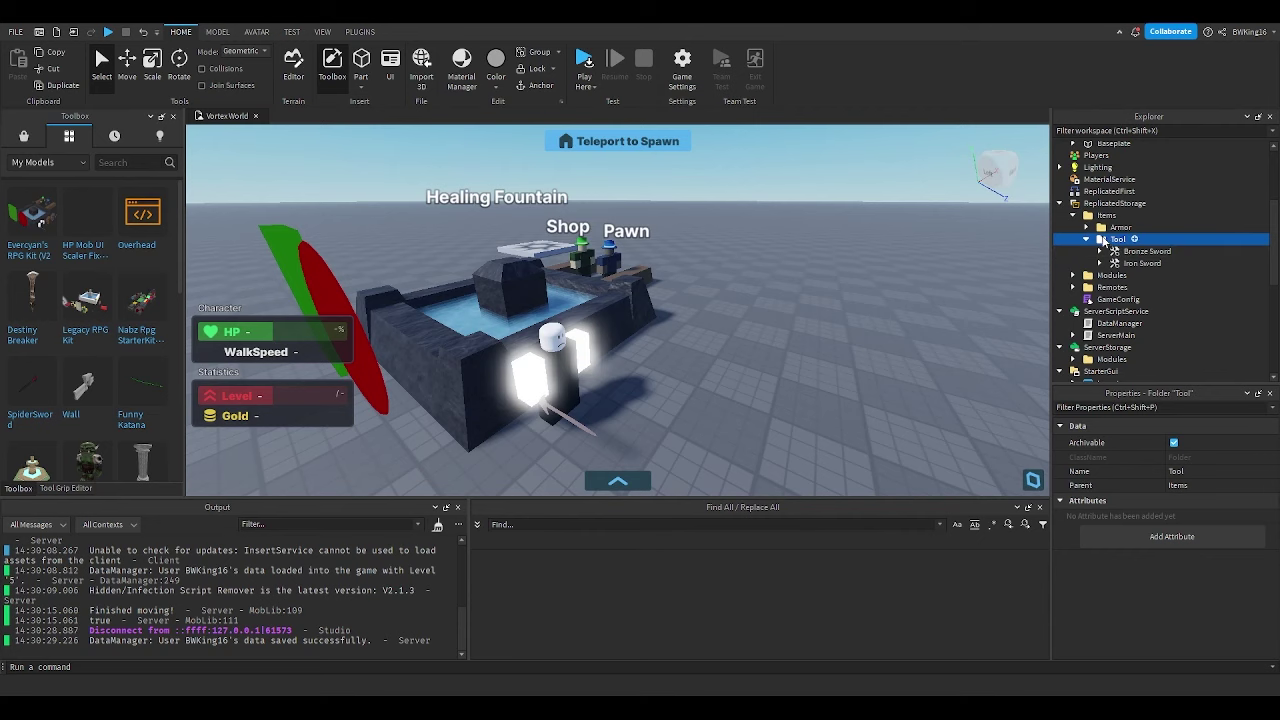
# Expand the Armor folder inside Items, and open the GameConfig script in ReplicatedStorage to examine its MaxLevel and XPPerLevel settings
pyautogui.click(1087, 227)
pyautogui.moveTo(878, 241); pyautogui.dragTo(877, 241, button='right')
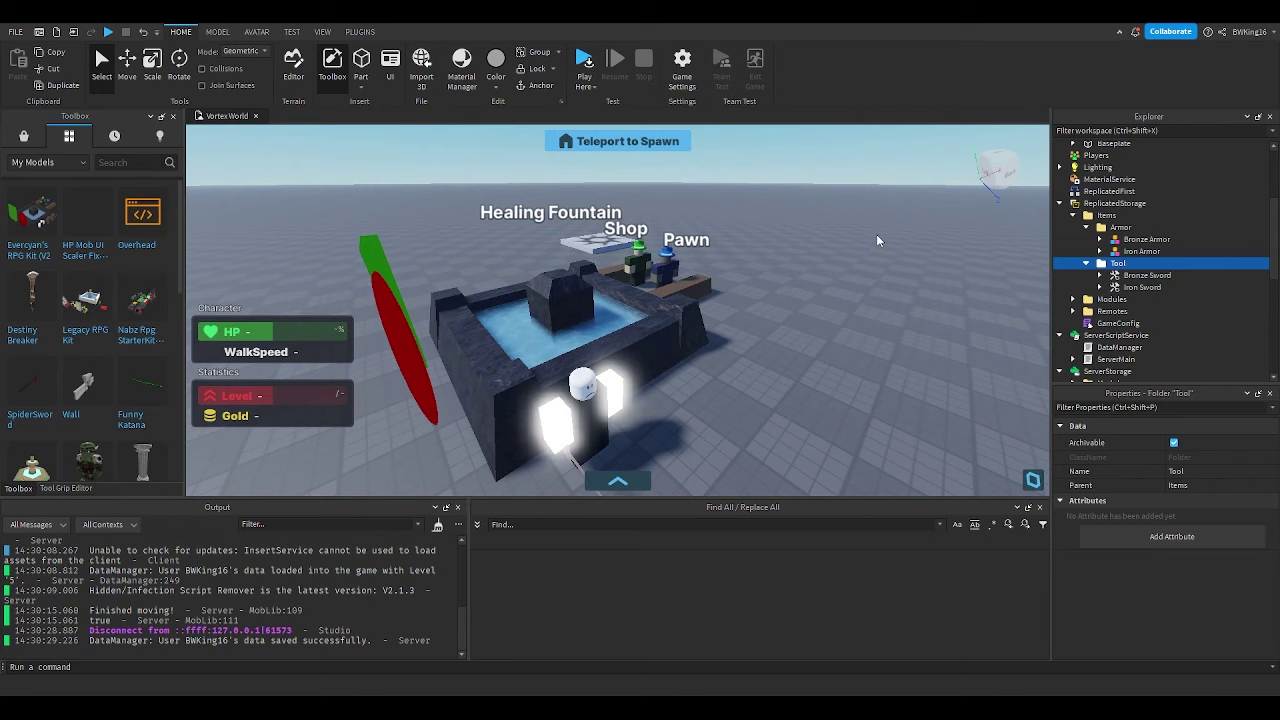
pyautogui.doubleClick(1112, 323)
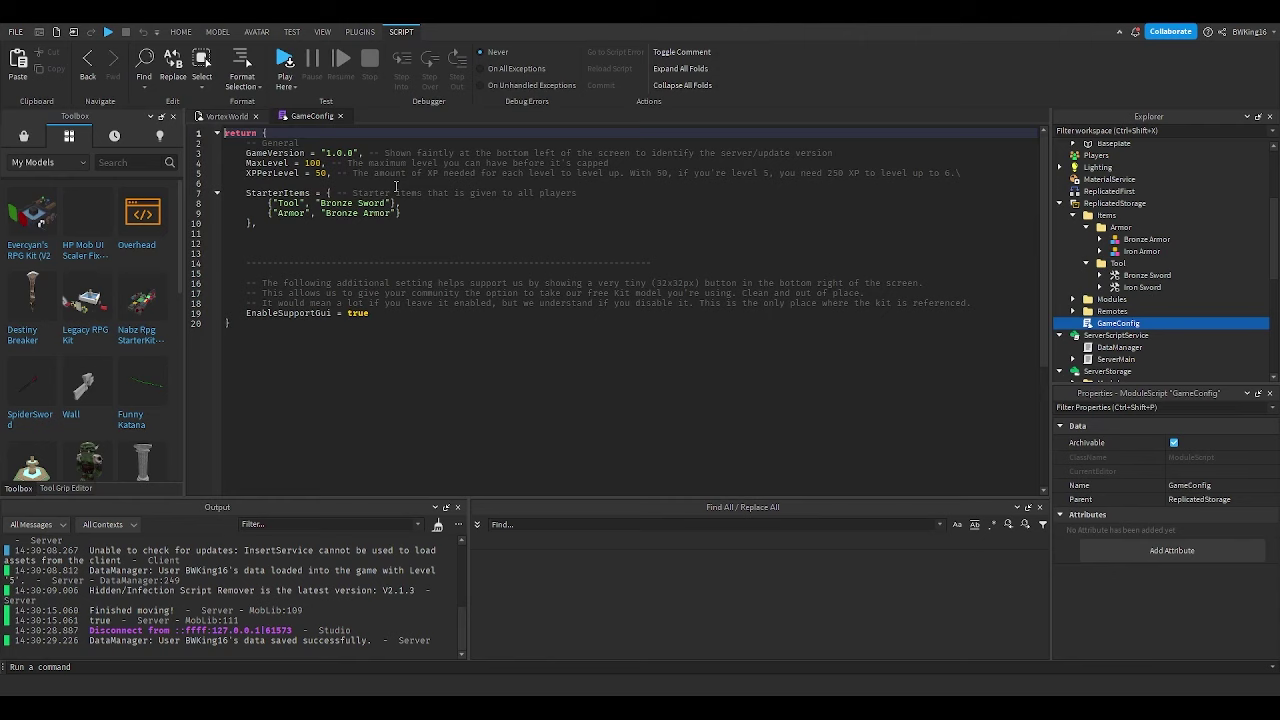
pyautogui.click(300, 163)
pyautogui.click(320, 173)
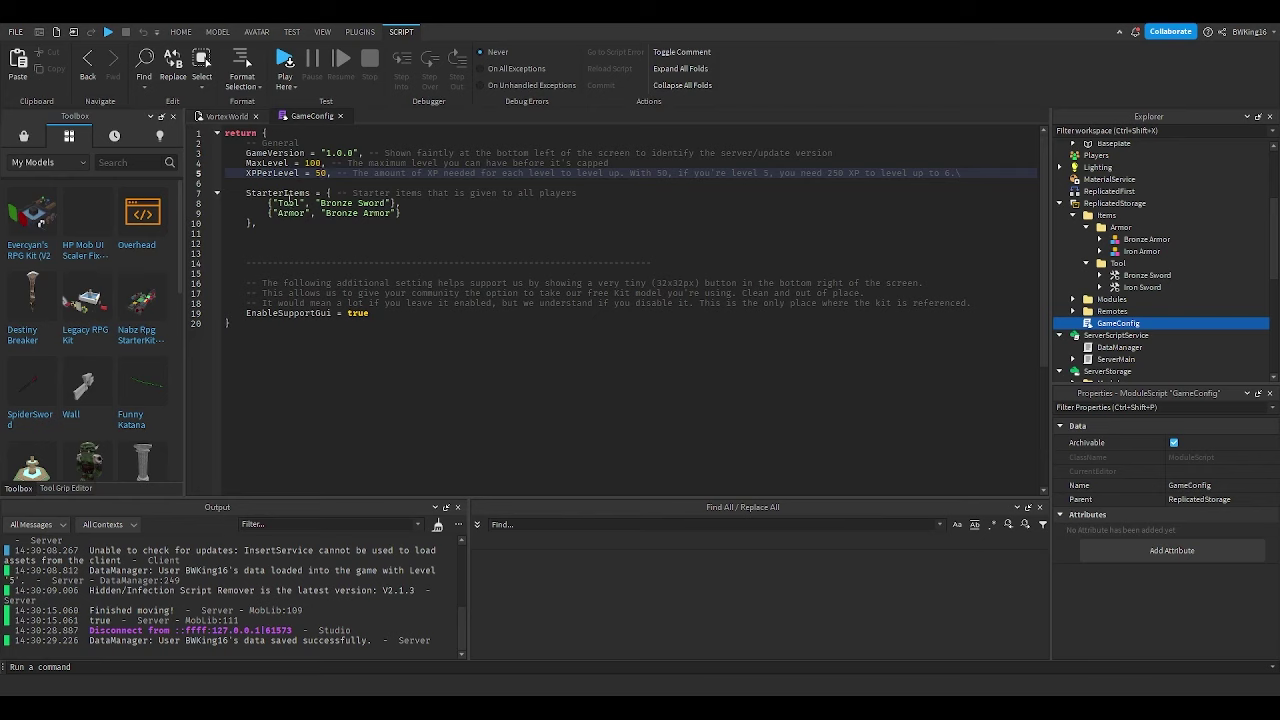
# Examine the StarterItems table in GameConfig, including its Tool and Armor entries
pyautogui.doubleClick(288, 194)
pyautogui.moveTo(230, 233); pyautogui.dragTo(268, 193)
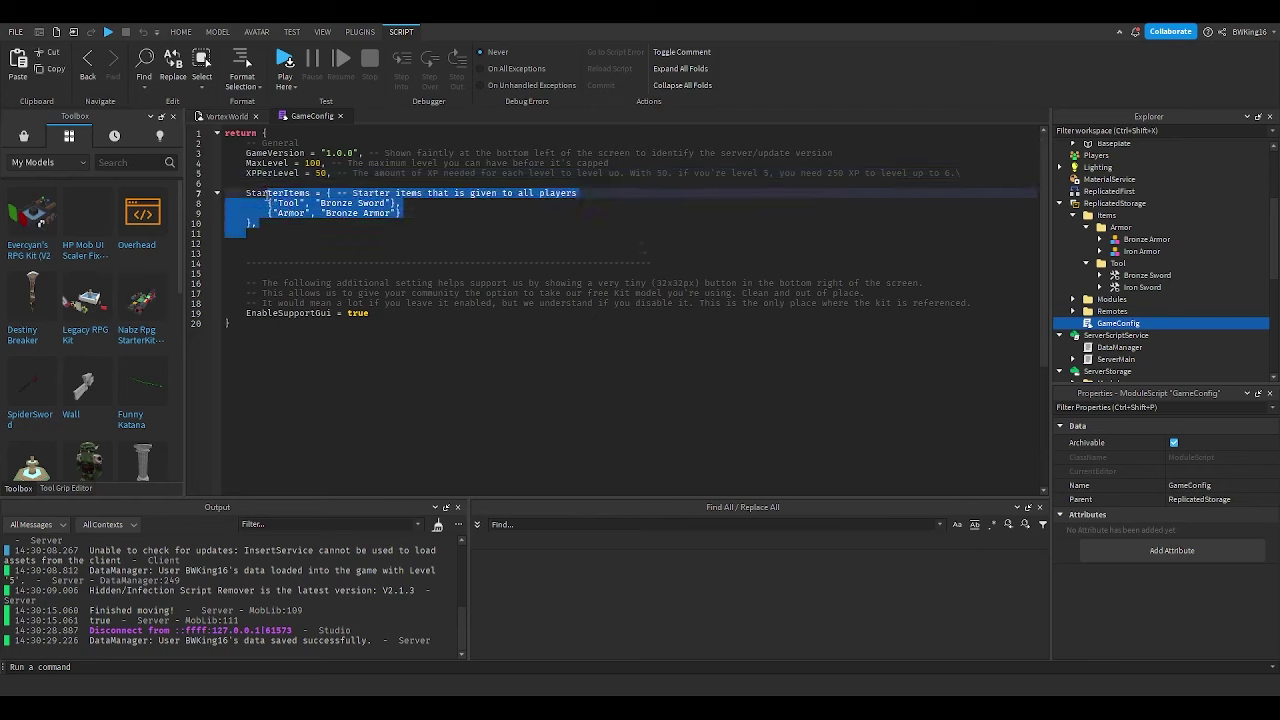
pyautogui.click(354, 216)
pyautogui.click(355, 206)
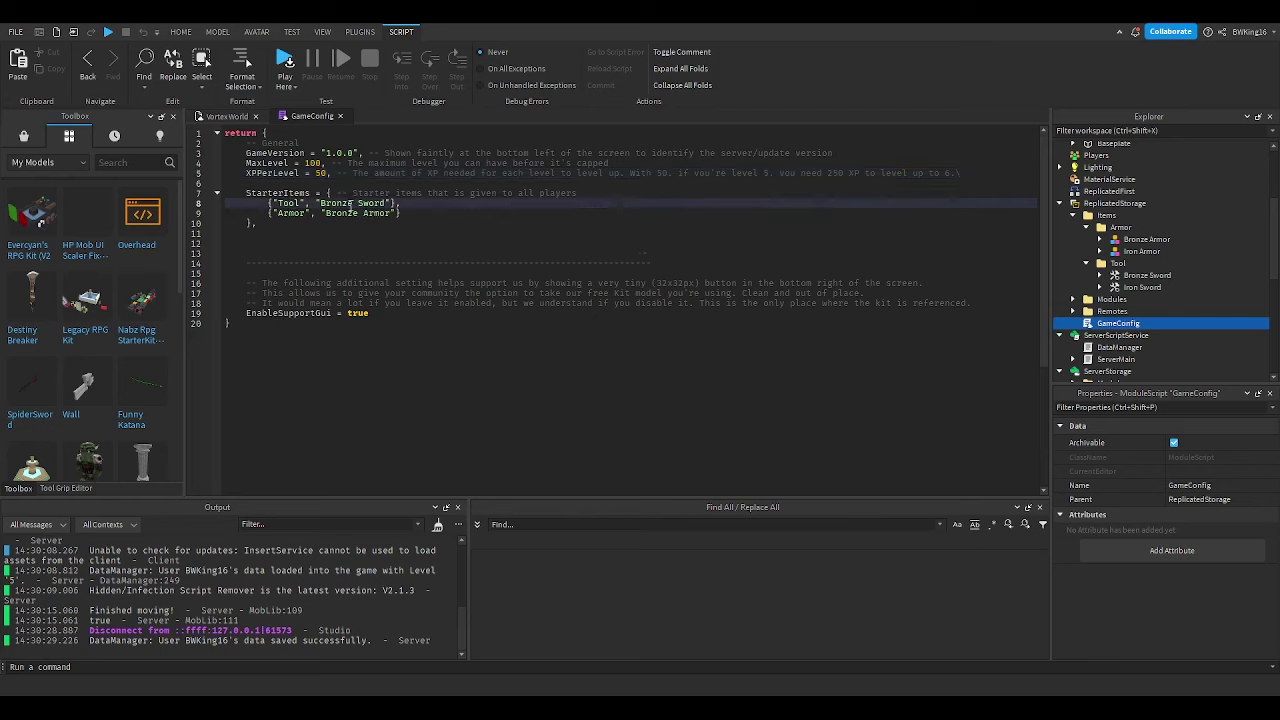
pyautogui.click(350, 211)
pyautogui.click(342, 226)
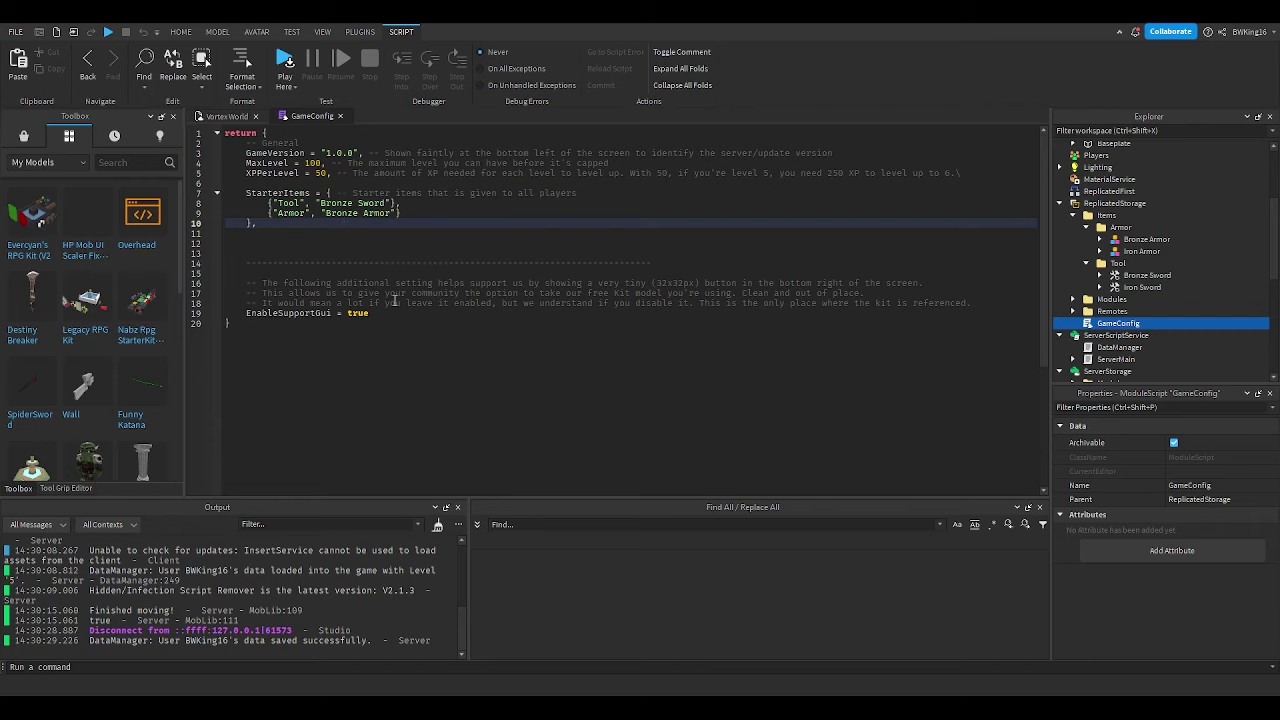